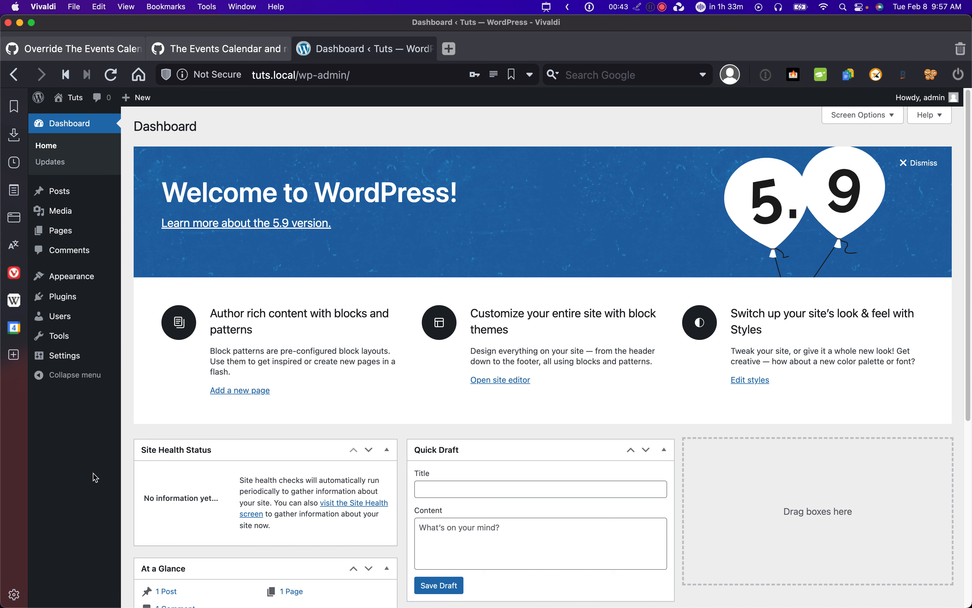
Search the WordPress plugin directory for "the events calendar" to add a new plugin
{"action": "mouse_move", "coordinate": [76, 300]}
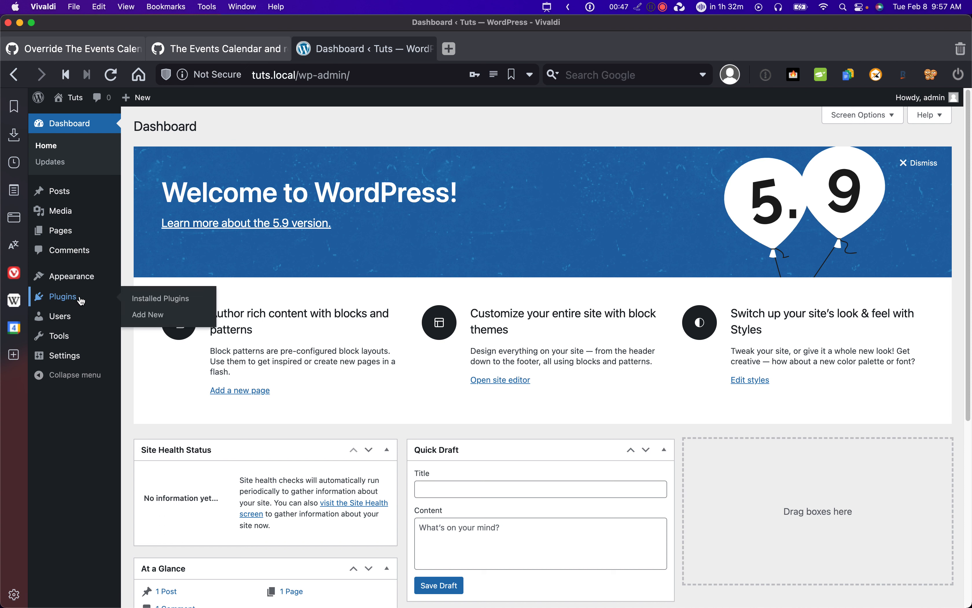
{"action": "left_click", "coordinate": [82, 301]}
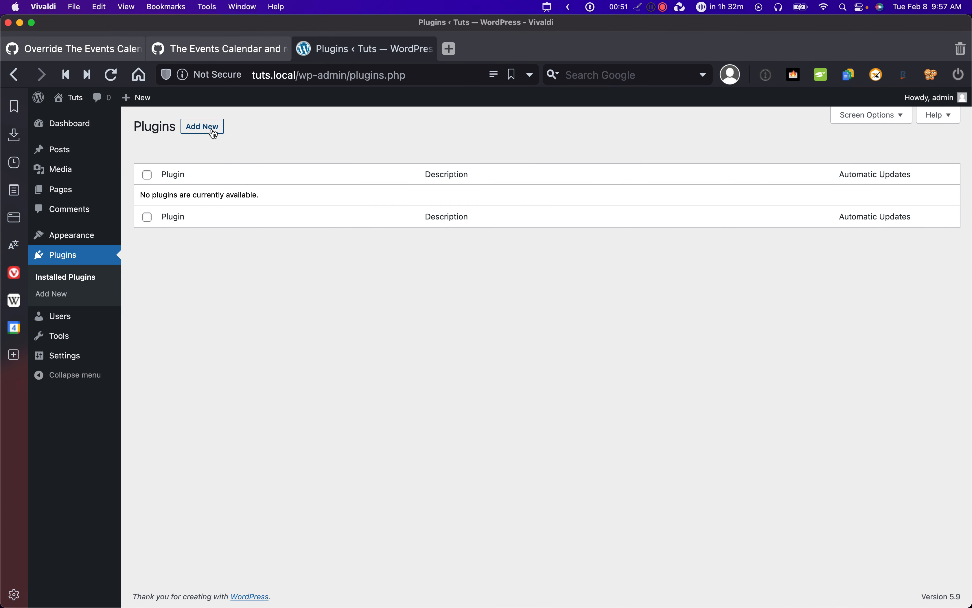
{"action": "left_click", "coordinate": [214, 134]}
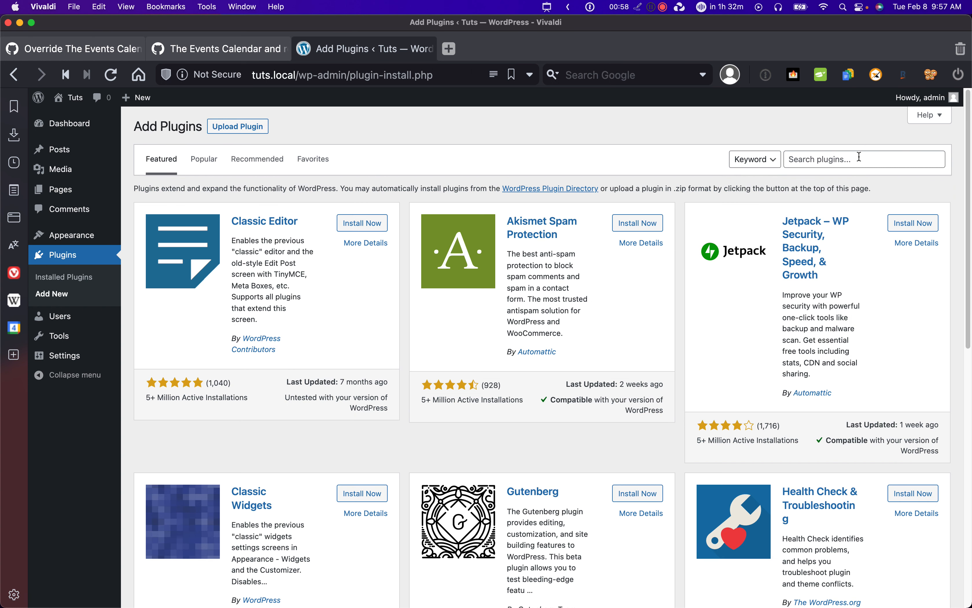
{"action": "left_click", "coordinate": [859, 156]}
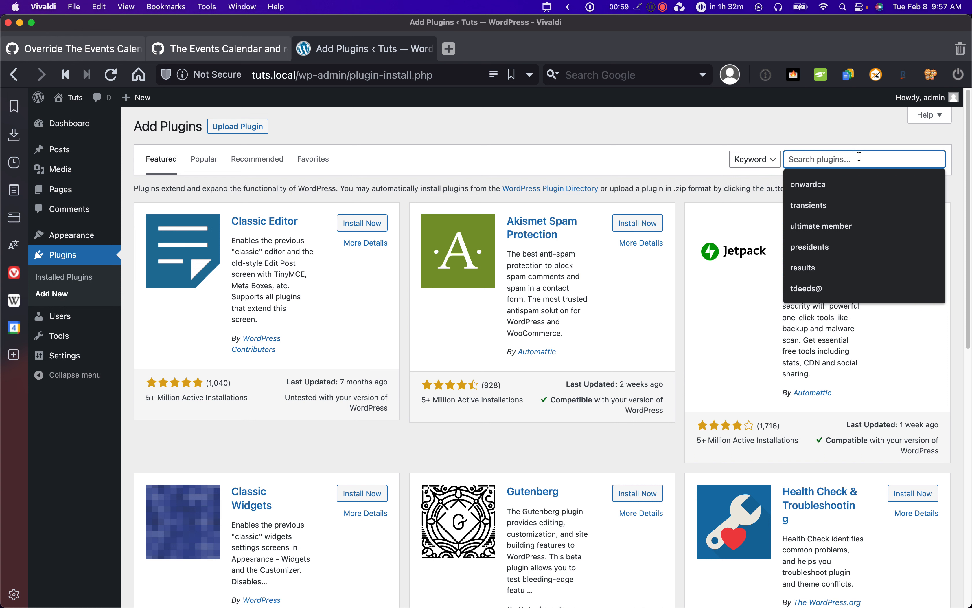
{"action": "type", "text": "the ev"}
{"action": "key", "text": "Down"}
{"action": "key", "text": "Return"}
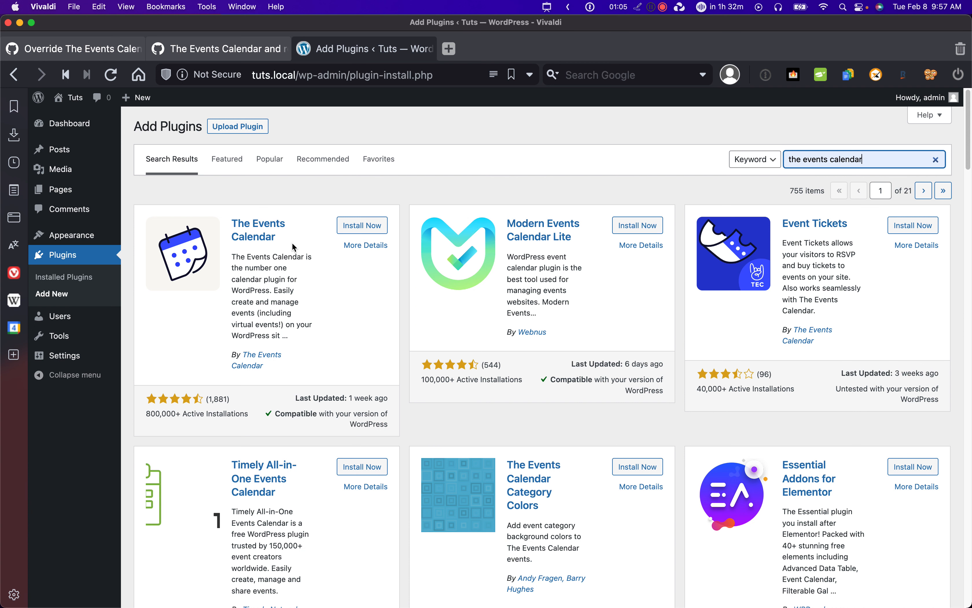
Install The Events Calendar and Event Tickets plugins from the search results
{"action": "left_click_drag", "start_coordinate": [277, 237], "coordinate": [237, 225]}
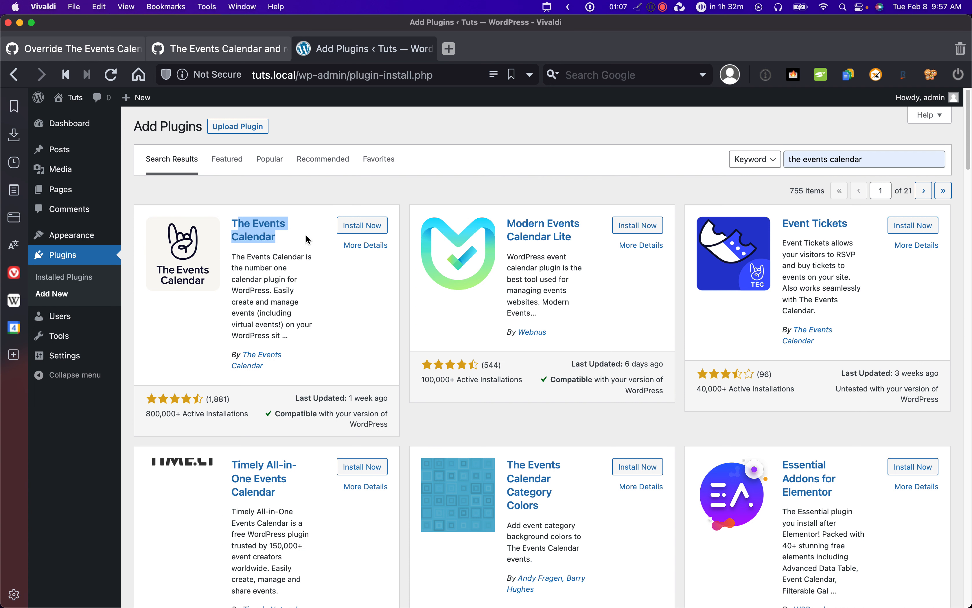
{"action": "left_click", "coordinate": [359, 224]}
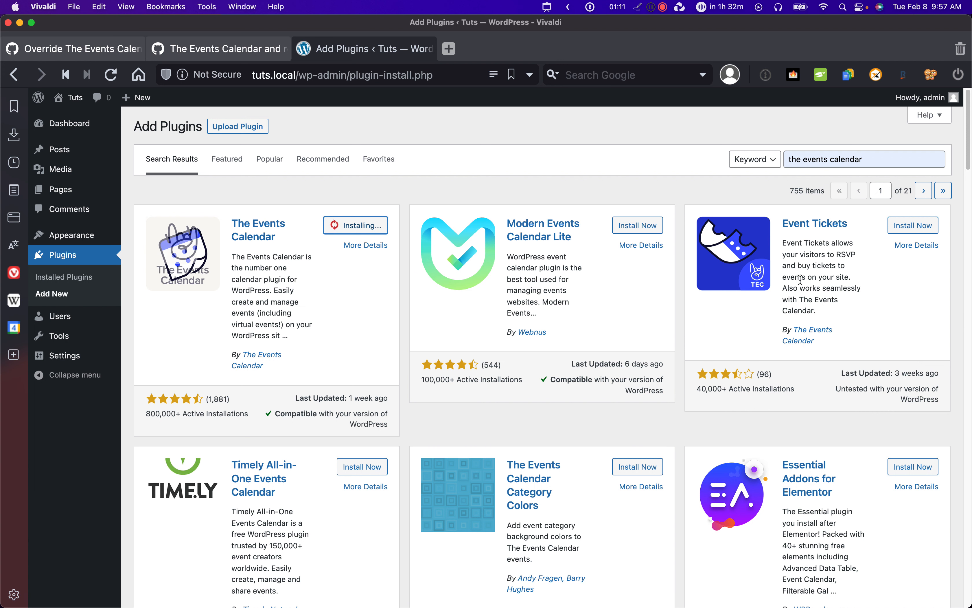
{"action": "left_click_drag", "start_coordinate": [839, 300], "coordinate": [798, 227]}
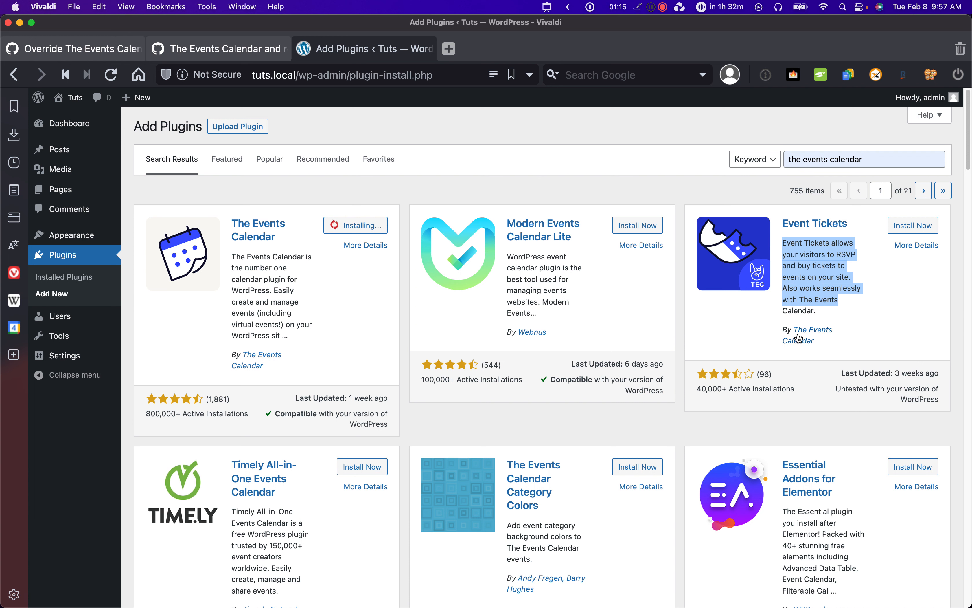
{"action": "left_click", "coordinate": [837, 316]}
{"action": "left_click_drag", "start_coordinate": [362, 338], "coordinate": [309, 251]}
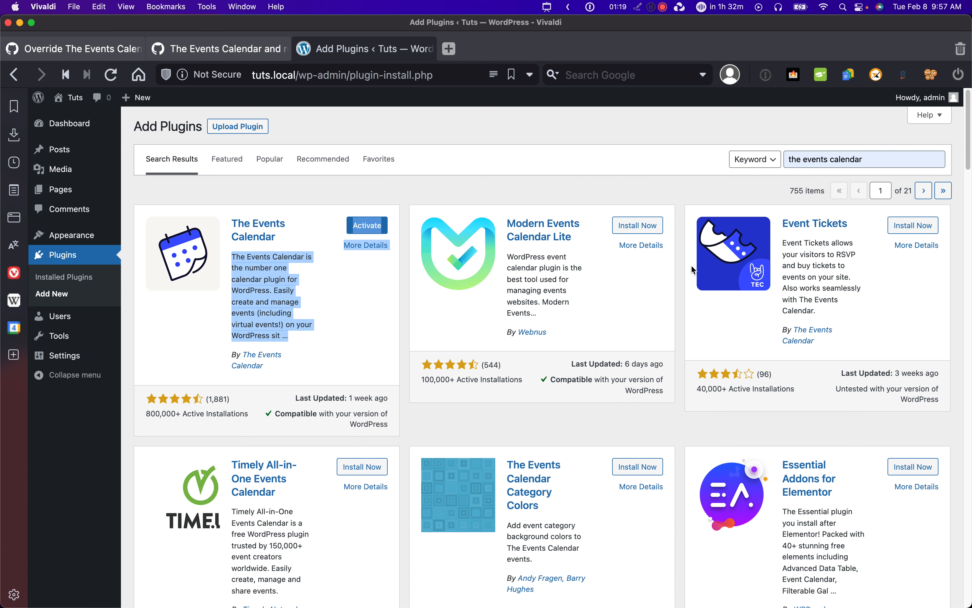
{"action": "left_click", "coordinate": [899, 233]}
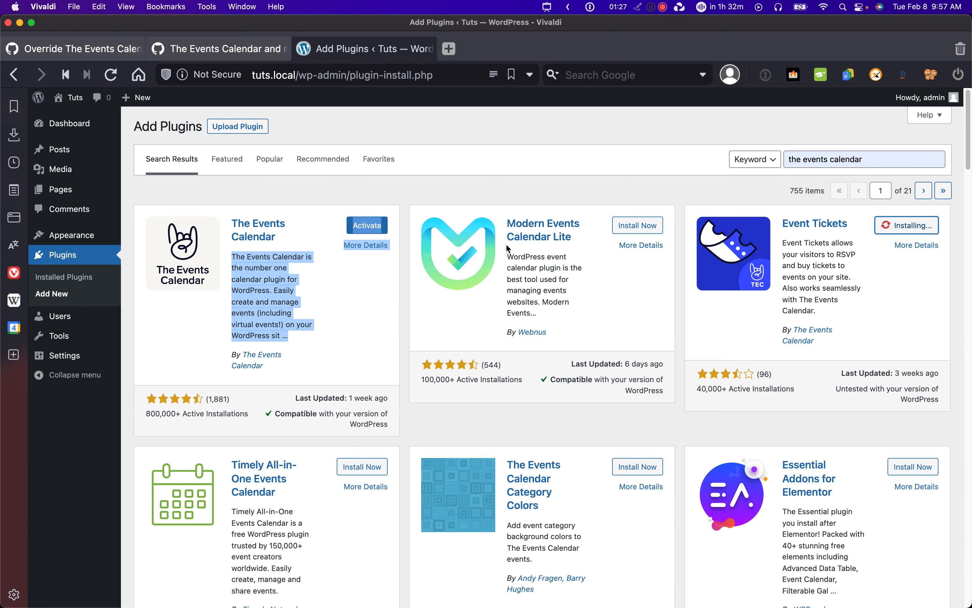
Activate The Events Calendar plugin once Event Tickets has finished installing, and skip its usage-data opt-in
{"action": "left_click", "coordinate": [366, 225]}
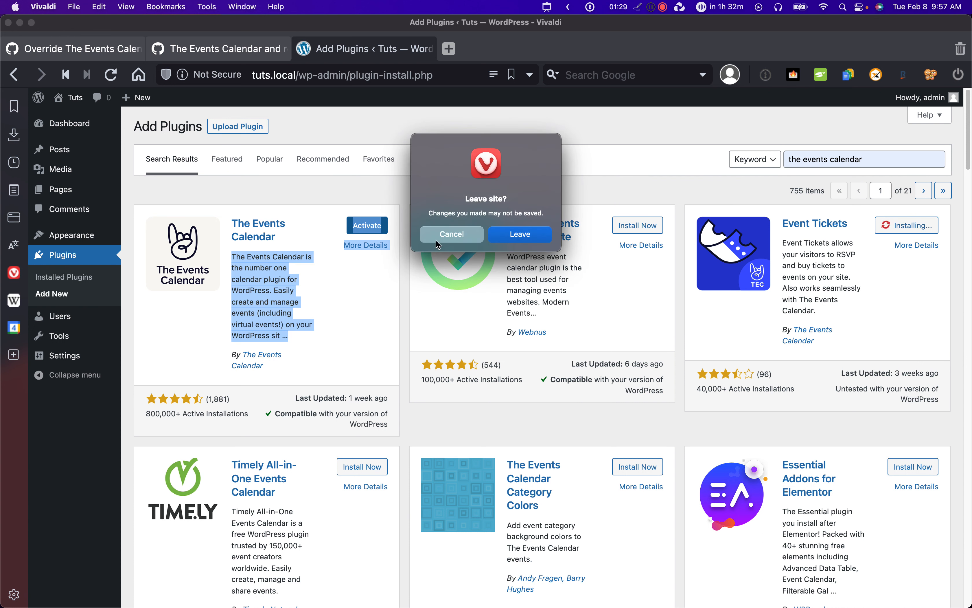
{"action": "left_click", "coordinate": [454, 236]}
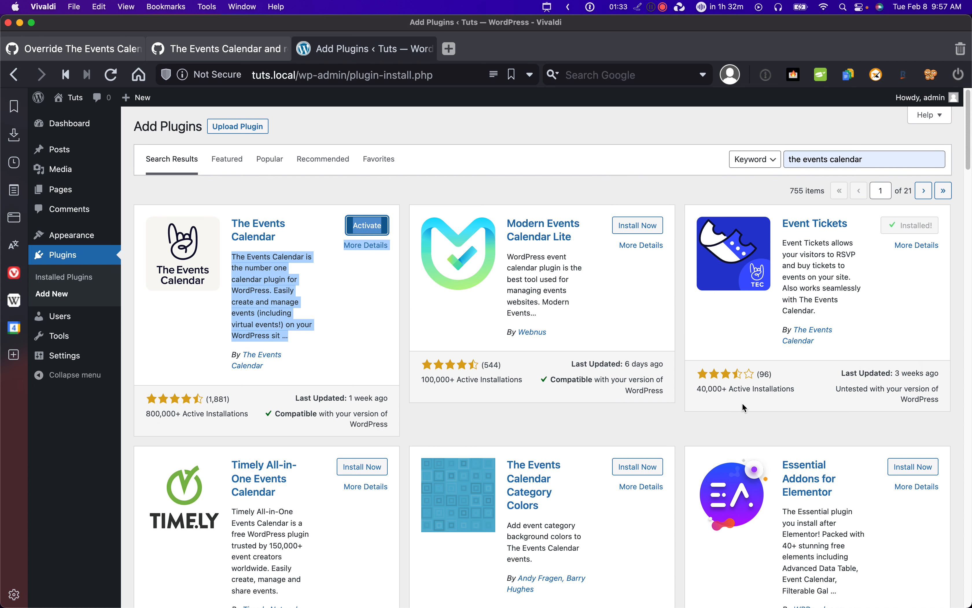
{"action": "left_click", "coordinate": [379, 232]}
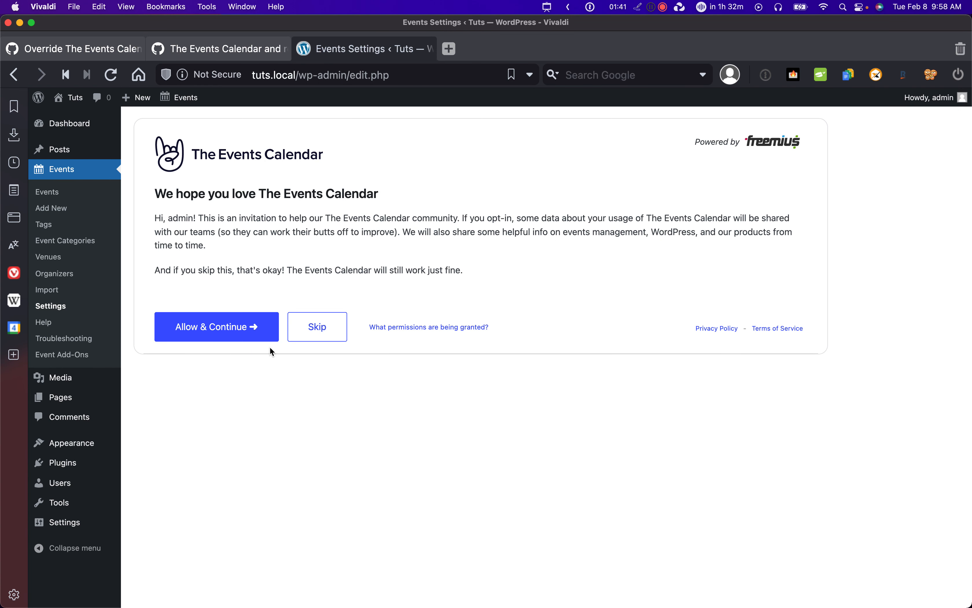
{"action": "left_click", "coordinate": [303, 334]}
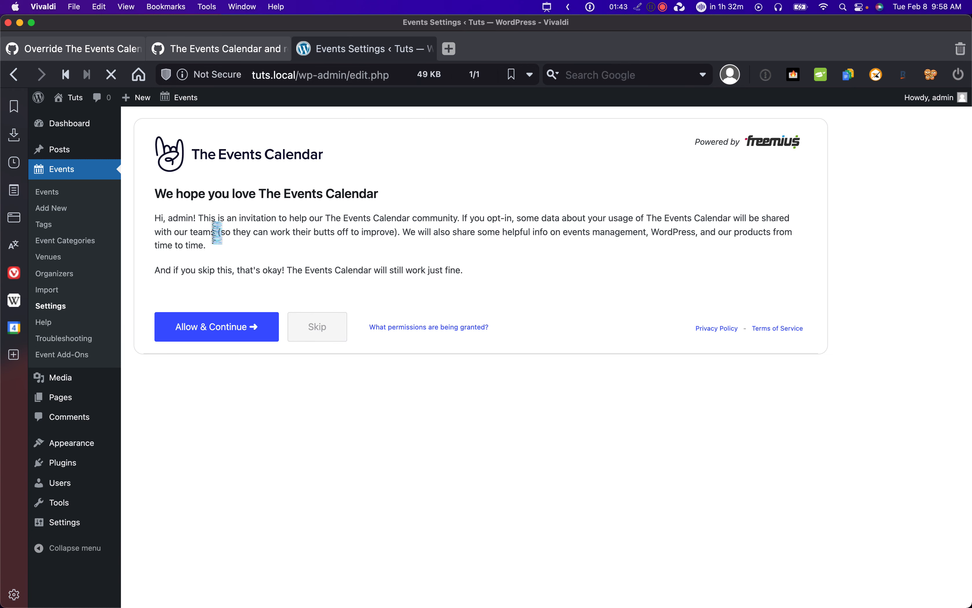
{"action": "scroll", "coordinate": [272, 357], "scroll_direction": "down", "scroll_amount": 5}
{"action": "scroll", "coordinate": [267, 352], "scroll_direction": "up", "scroll_amount": 5}
{"action": "scroll", "coordinate": [262, 351], "scroll_direction": "down", "scroll_amount": 10}
{"action": "scroll", "coordinate": [260, 350], "scroll_direction": "up", "scroll_amount": 10}
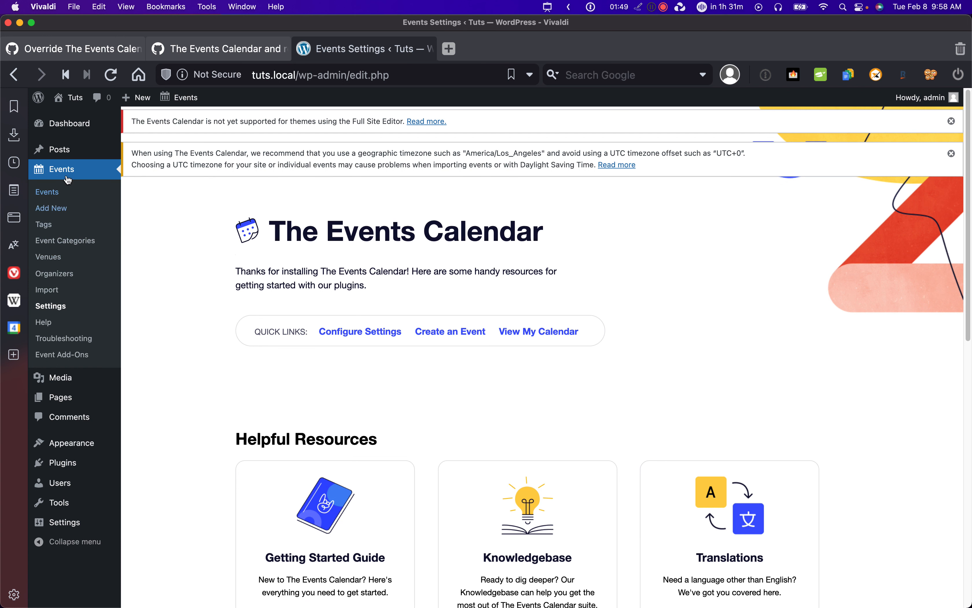
Activate the Event Tickets plugin from the installed plugins list and skip its usage-data opt-in
{"action": "left_click", "coordinate": [61, 461]}
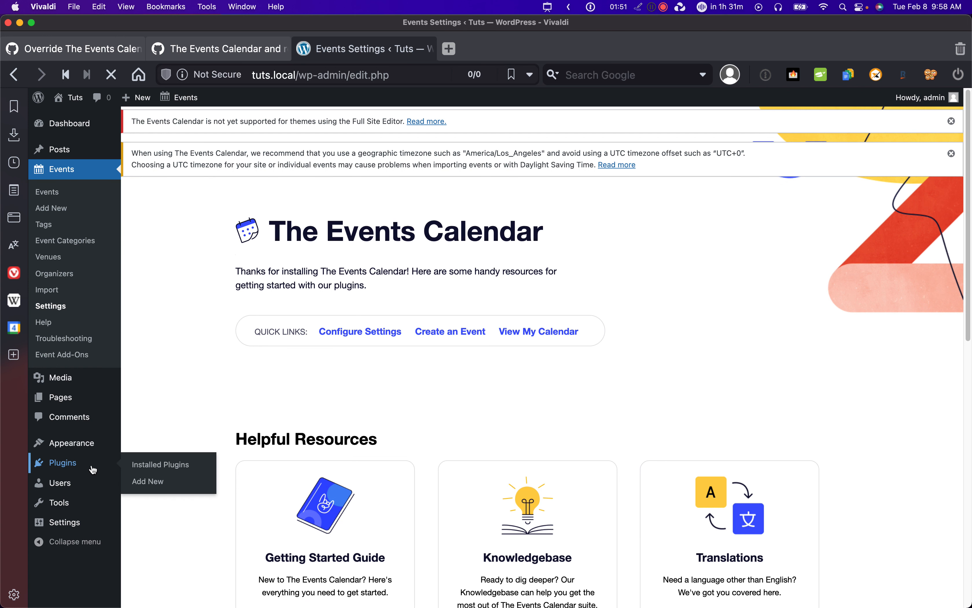
{"action": "left_click", "coordinate": [181, 228]}
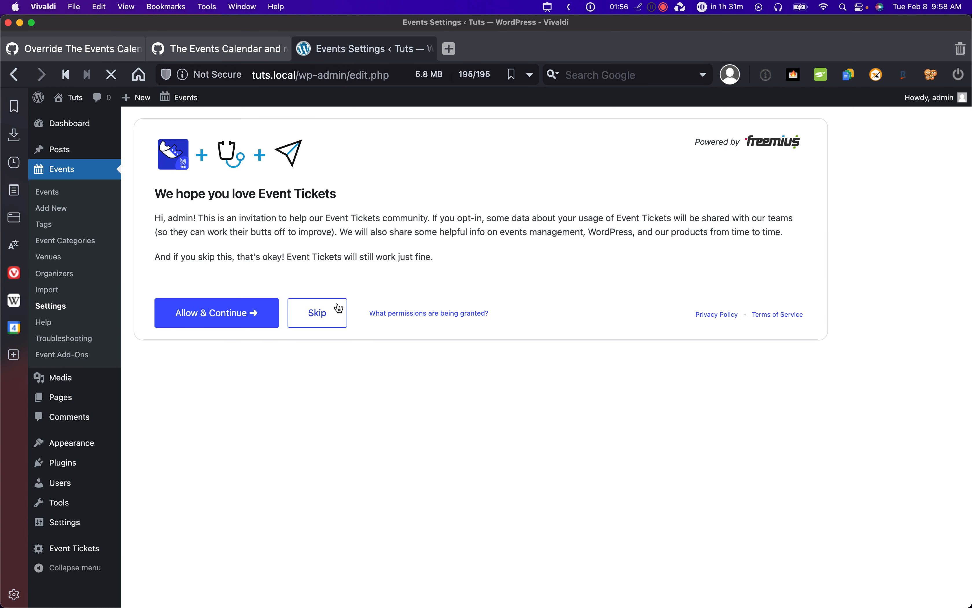
{"action": "left_click", "coordinate": [332, 315]}
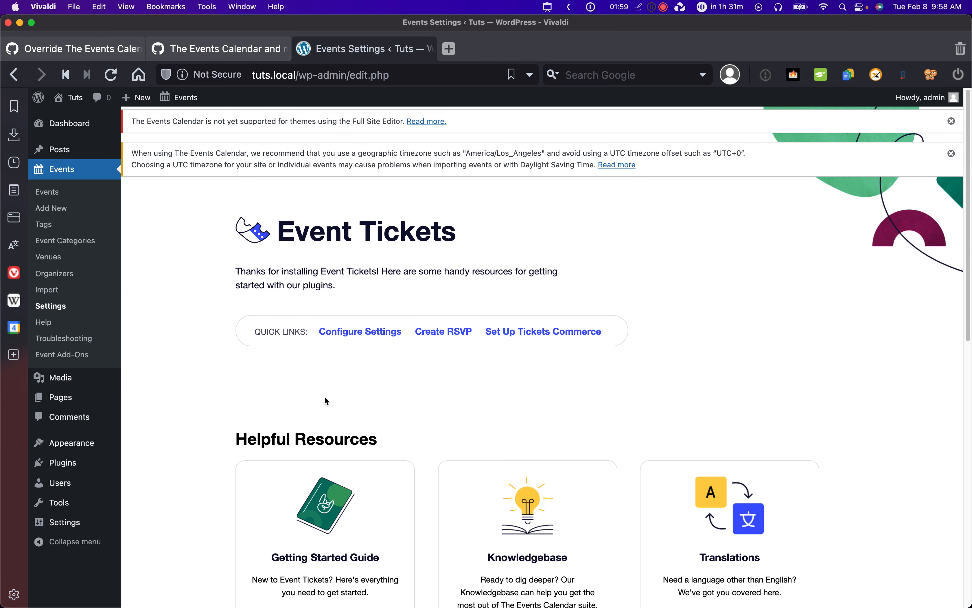
{"action": "scroll", "coordinate": [360, 390], "scroll_direction": "down", "scroll_amount": 5}
{"action": "scroll", "coordinate": [361, 390], "scroll_direction": "up", "scroll_amount": 5}
Enable Tickets Commerce in the payment section of the Events settings and save the changes
{"action": "left_click", "coordinate": [63, 309]}
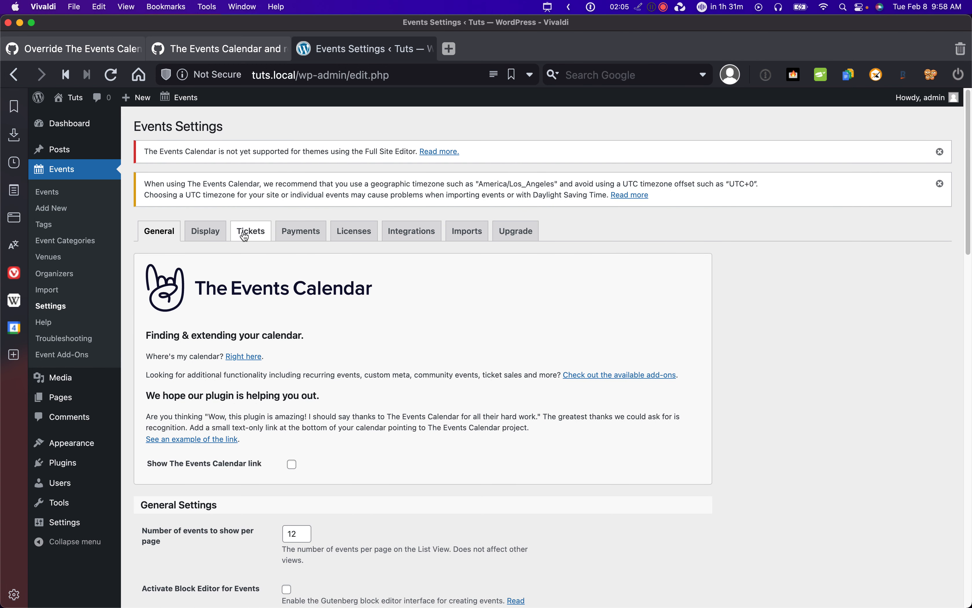
{"action": "left_click", "coordinate": [292, 235]}
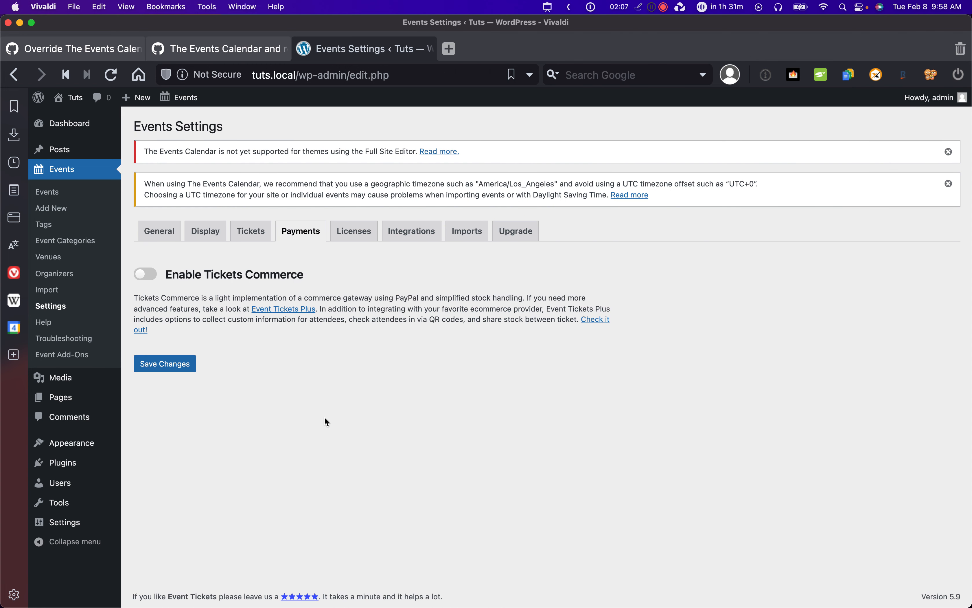
{"action": "triple_click", "coordinate": [190, 279]}
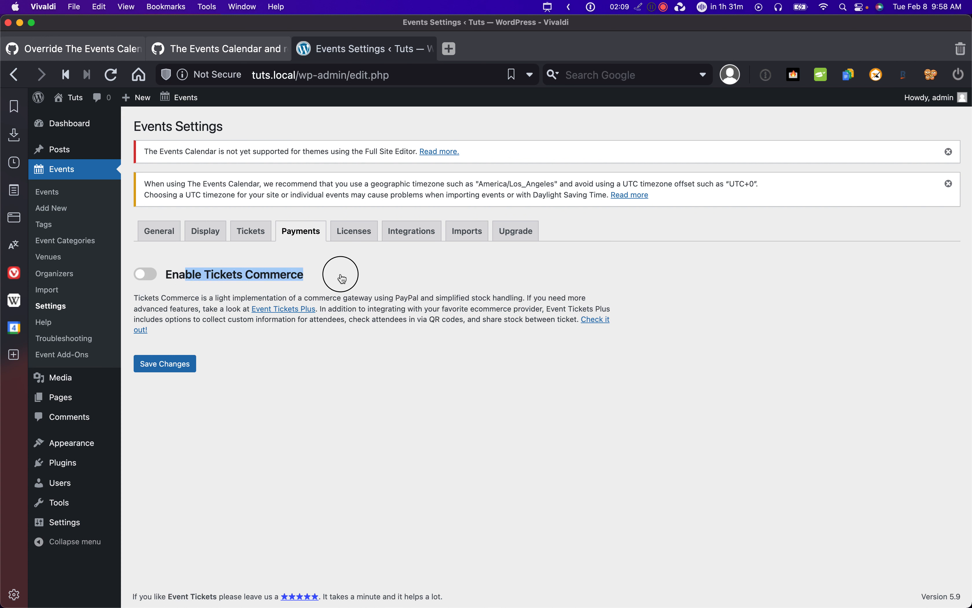
{"action": "left_click", "coordinate": [155, 275]}
{"action": "left_click", "coordinate": [179, 364]}
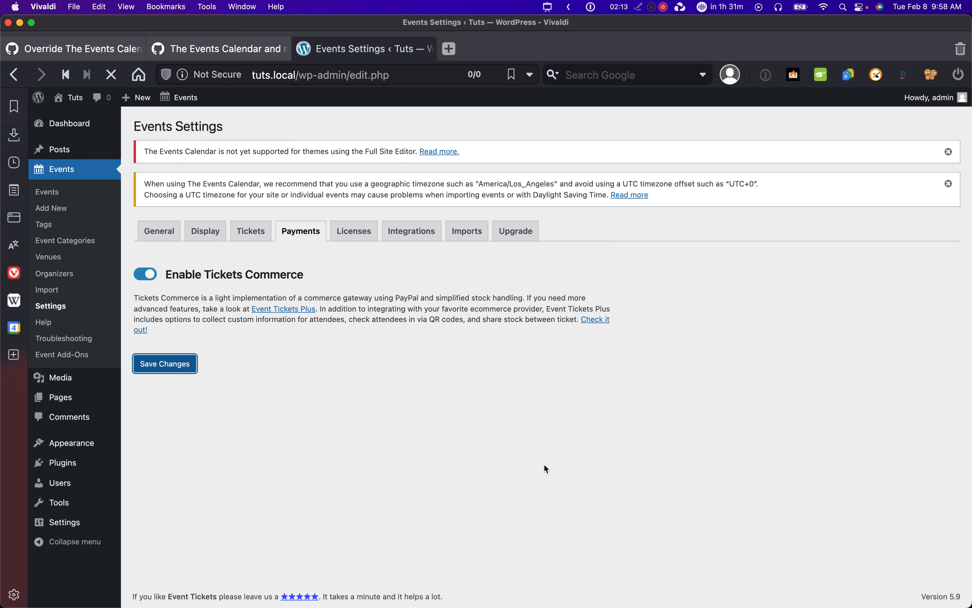
Enable test mode for Tickets Commerce payments and save the payment settings
{"action": "scroll", "coordinate": [555, 428], "scroll_direction": "down", "scroll_amount": 3}
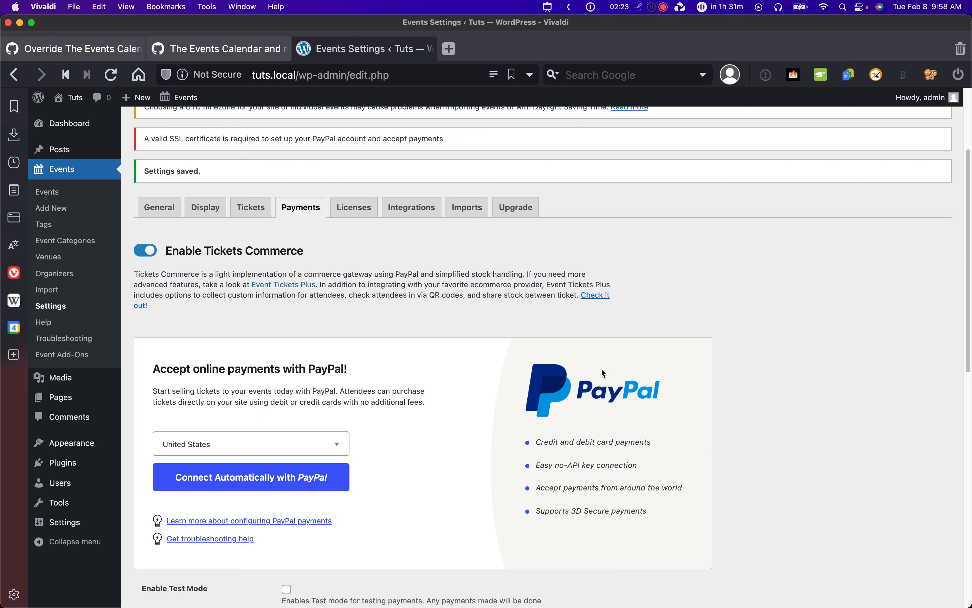
{"action": "scroll", "coordinate": [525, 406], "scroll_direction": "down", "scroll_amount": 5}
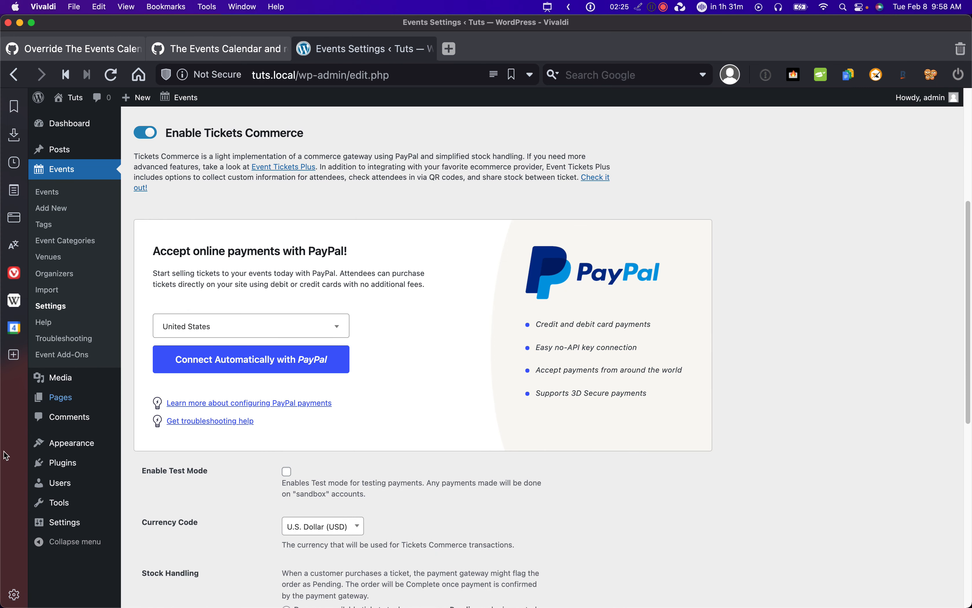
{"action": "scroll", "coordinate": [410, 430], "scroll_direction": "down", "scroll_amount": 4}
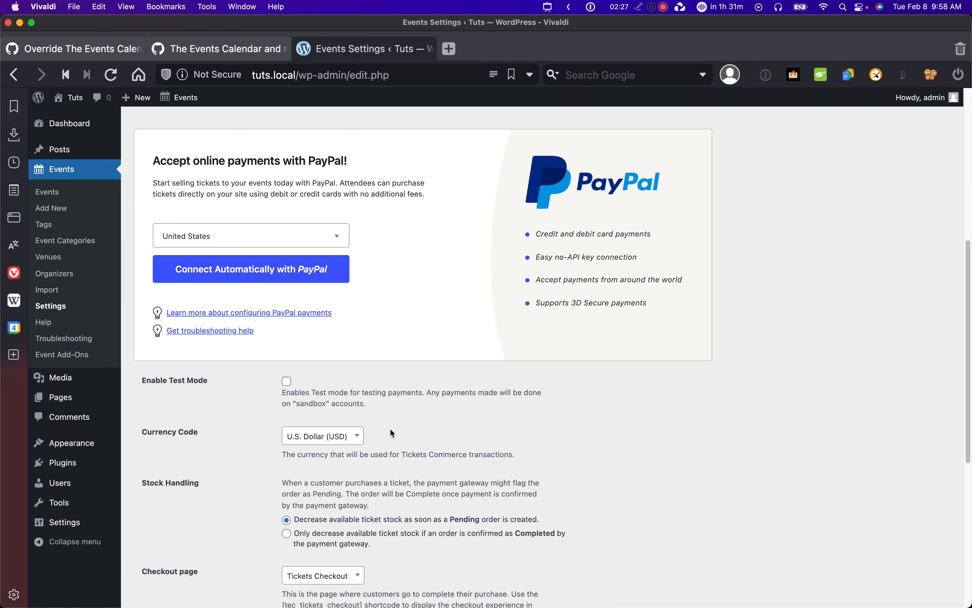
{"action": "scroll", "coordinate": [414, 501], "scroll_direction": "down", "scroll_amount": 10}
{"action": "scroll", "coordinate": [413, 492], "scroll_direction": "up", "scroll_amount": 20}
{"action": "scroll", "coordinate": [413, 482], "scroll_direction": "down", "scroll_amount": 12}
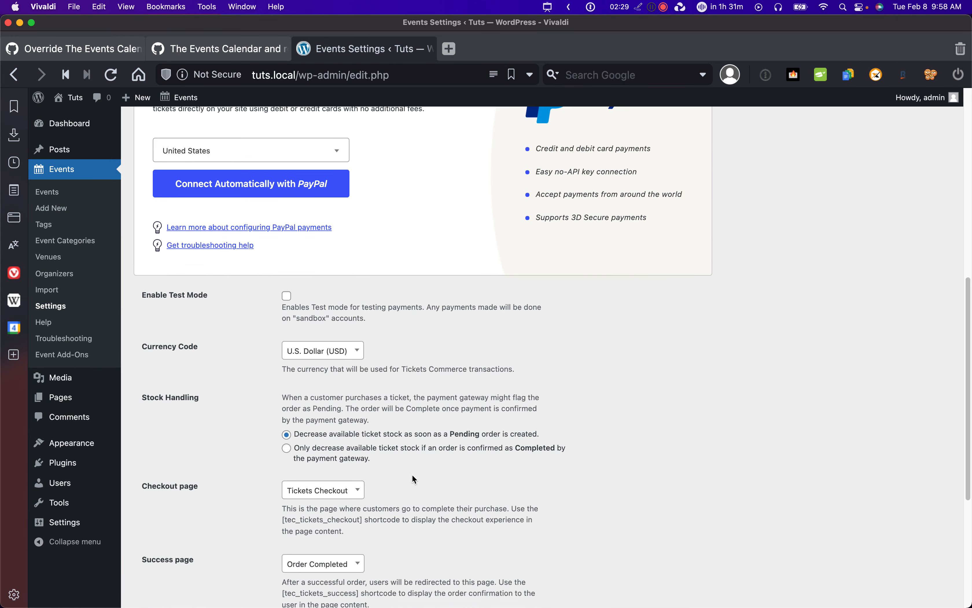
{"action": "mouse_move", "coordinate": [137, 297]}
{"action": "left_mouse_down"}
{"action": "mouse_move", "coordinate": [196, 298]}
{"action": "mouse_move", "coordinate": [133, 292]}
{"action": "left_mouse_up"}
{"action": "left_click", "coordinate": [287, 296]}
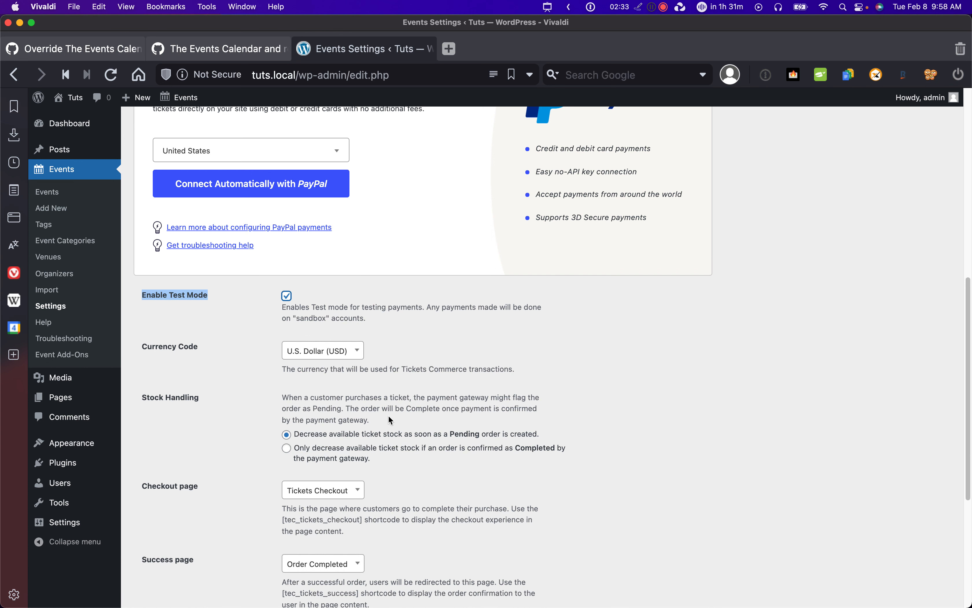
{"action": "scroll", "coordinate": [452, 429], "scroll_direction": "down", "scroll_amount": 1}
{"action": "scroll", "coordinate": [442, 422], "scroll_direction": "up", "scroll_amount": 7}
{"action": "scroll", "coordinate": [427, 415], "scroll_direction": "down", "scroll_amount": 4}
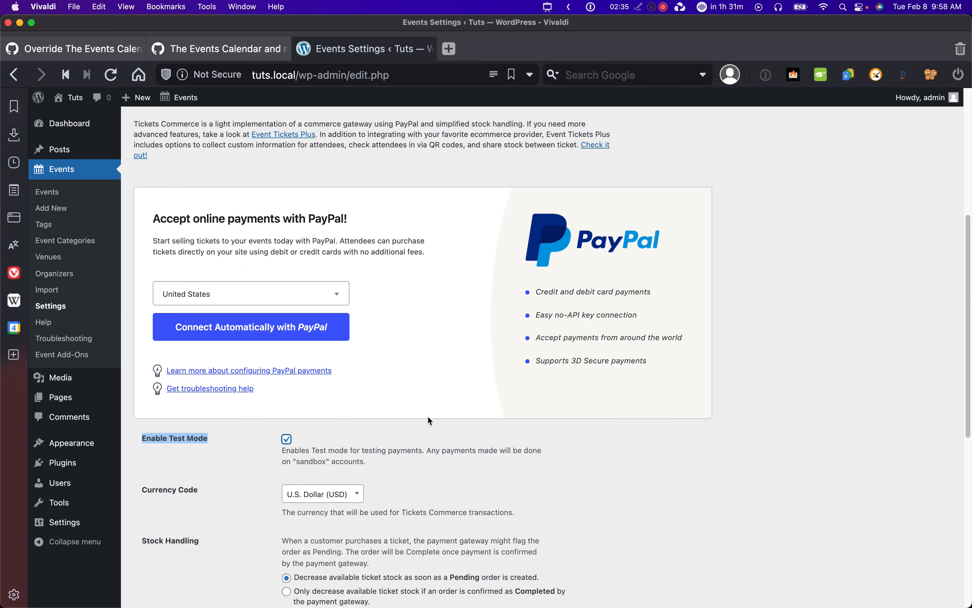
{"action": "left_click_drag", "start_coordinate": [382, 424], "coordinate": [281, 417]}
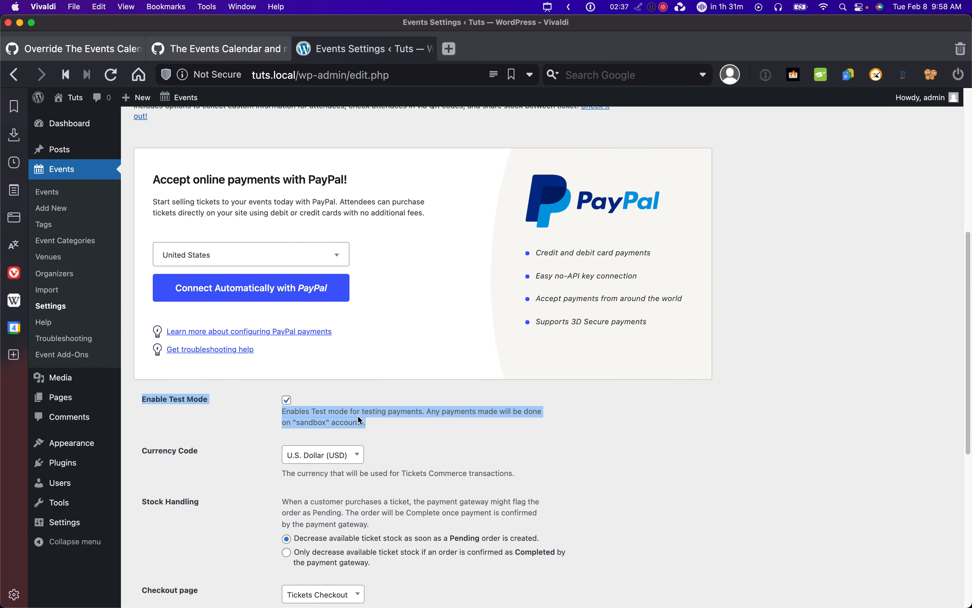
{"action": "left_click", "coordinate": [292, 410]}
{"action": "scroll", "coordinate": [435, 516], "scroll_direction": "down", "scroll_amount": 6}
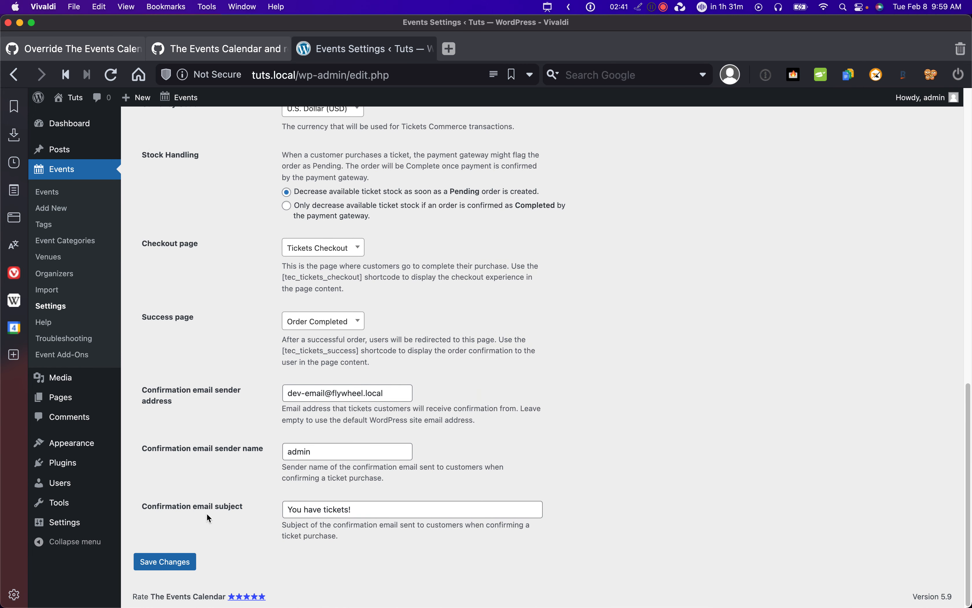
{"action": "left_click", "coordinate": [180, 561]}
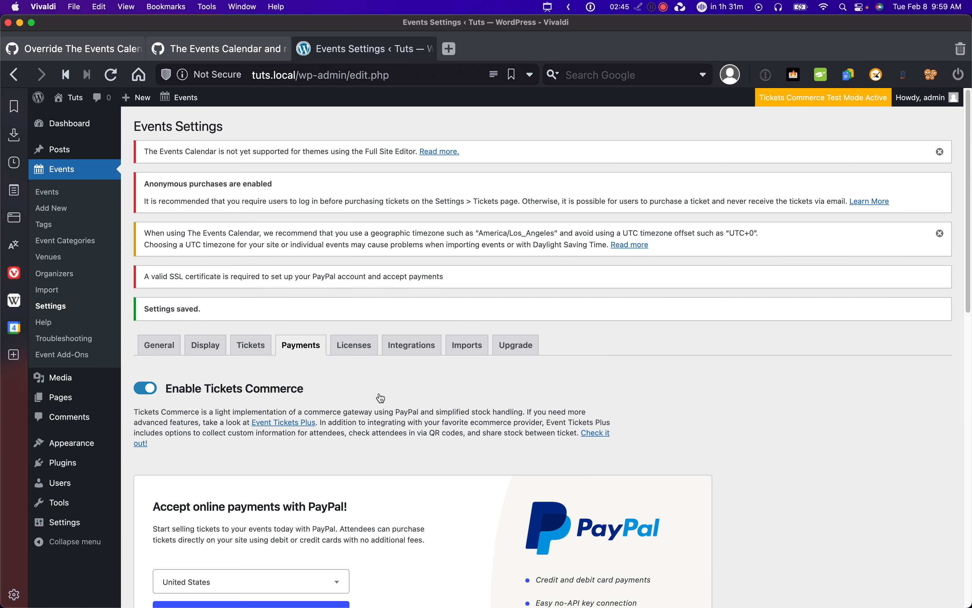
Open the events list in a new browser tab and start a new event titled "Test Event"
{"action": "right_click", "coordinate": [53, 201]}
{"action": "left_click", "coordinate": [116, 205]}
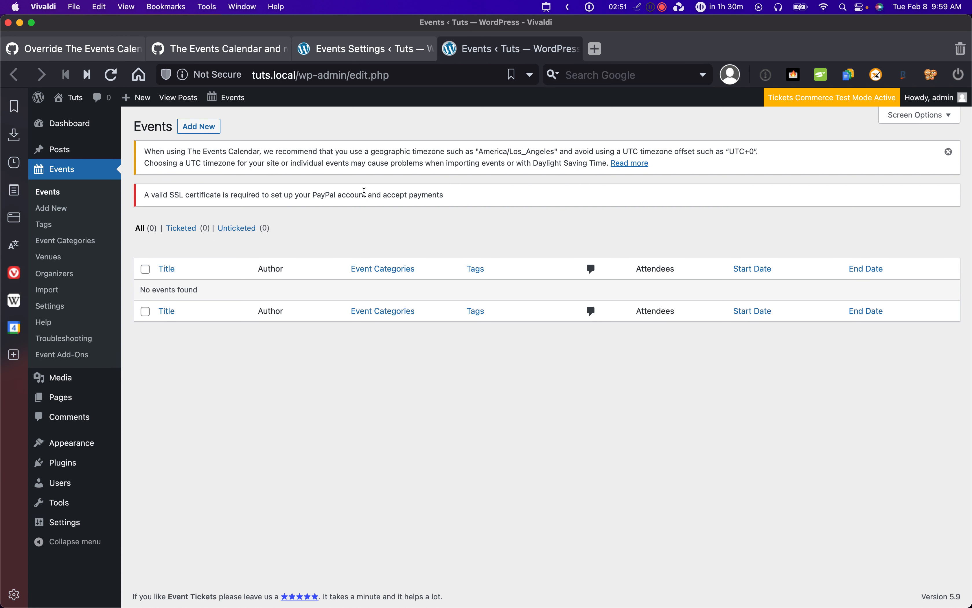
{"action": "left_click", "coordinate": [207, 128]}
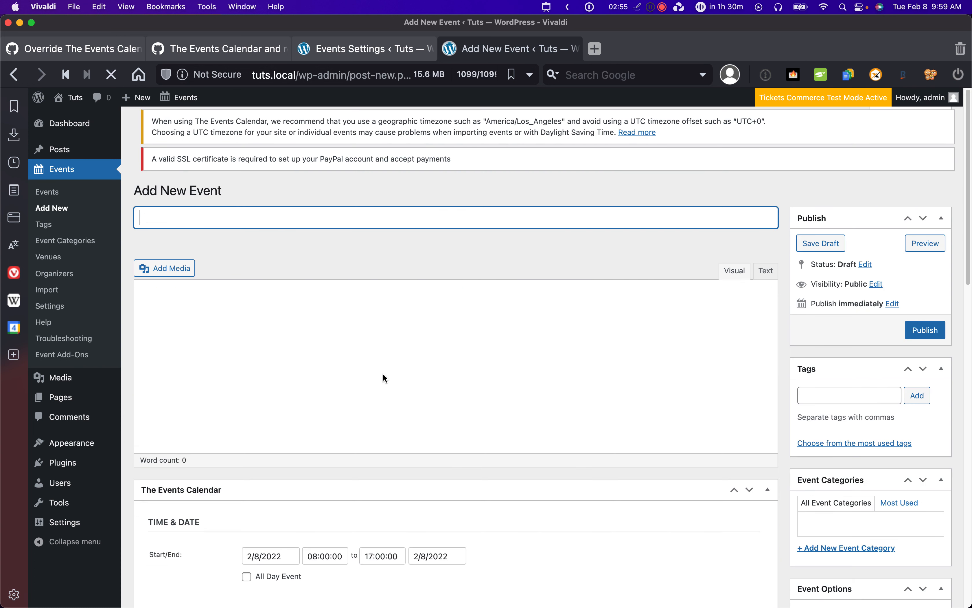
{"action": "type", "text": "Tes"}
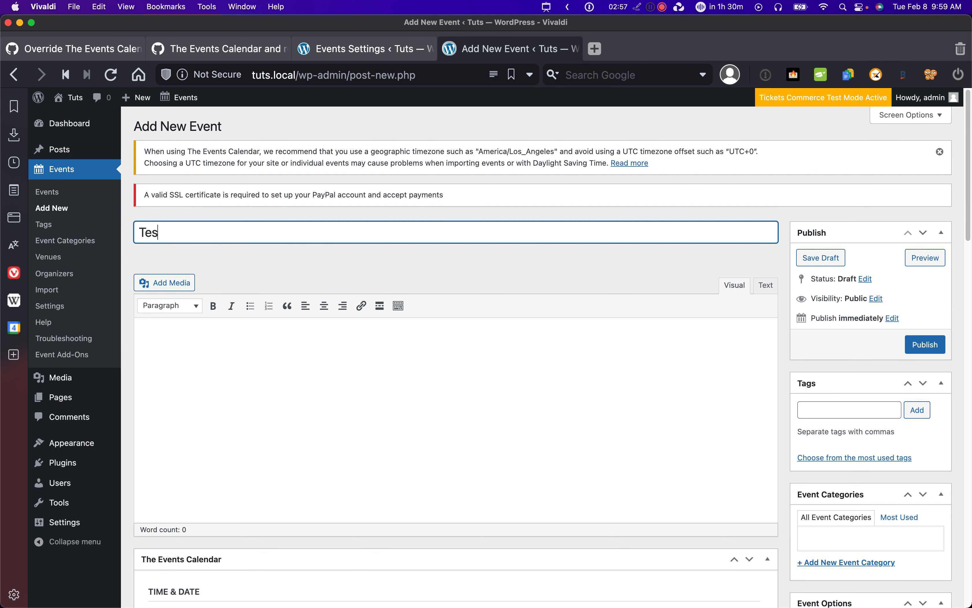
{"action": "type", "text": "t Event"}
{"action": "scroll", "coordinate": [296, 276], "scroll_direction": "down", "scroll_amount": 10}
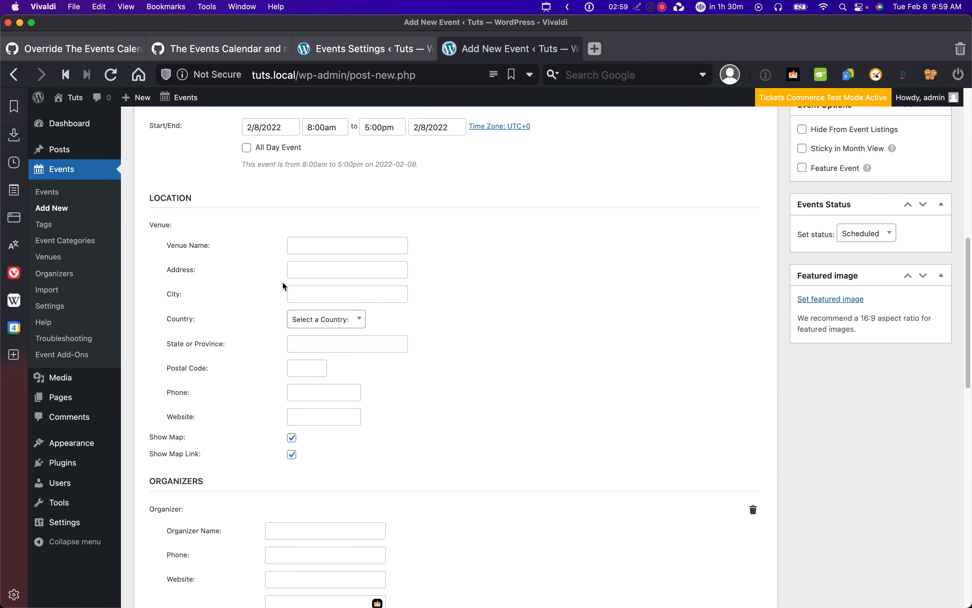
Make the event an all-day event and set its date to February 19, 2022
{"action": "scroll", "coordinate": [283, 281], "scroll_direction": "up", "scroll_amount": 7}
{"action": "scroll", "coordinate": [314, 490], "scroll_direction": "down", "scroll_amount": 1}
{"action": "left_click", "coordinate": [248, 479]}
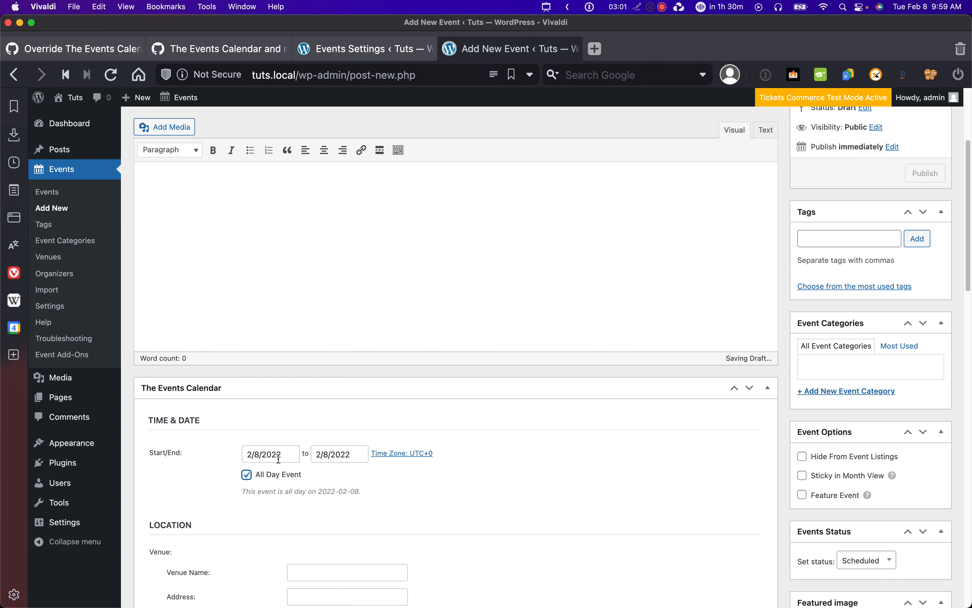
{"action": "left_click", "coordinate": [280, 455]}
{"action": "left_click", "coordinate": [406, 373]}
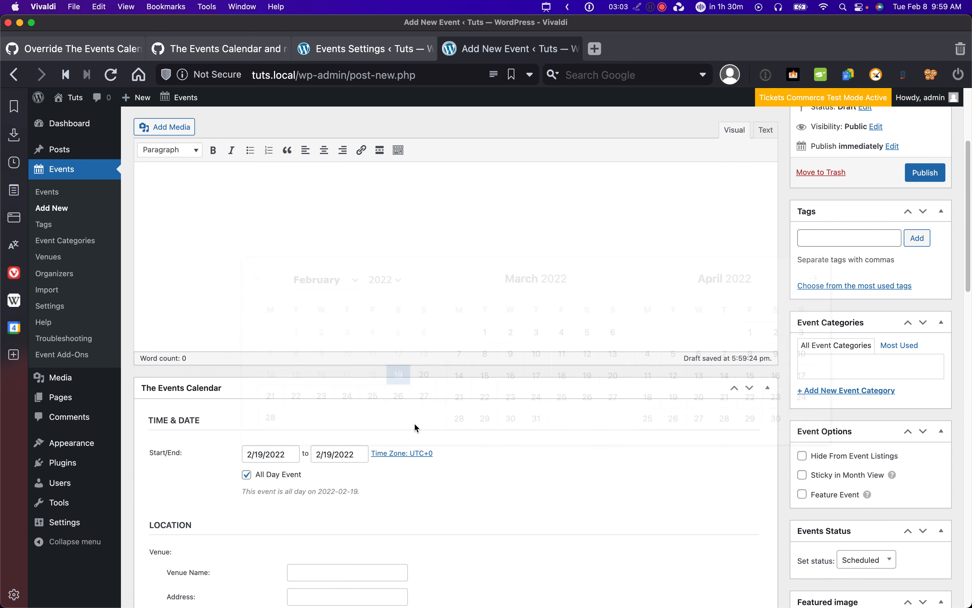
Add a ticket of type "Non-member" priced at 100 to the event and save it
{"action": "scroll", "coordinate": [466, 481], "scroll_direction": "down", "scroll_amount": 10}
{"action": "scroll", "coordinate": [479, 462], "scroll_direction": "up", "scroll_amount": 2}
{"action": "scroll", "coordinate": [489, 451], "scroll_direction": "down", "scroll_amount": 10}
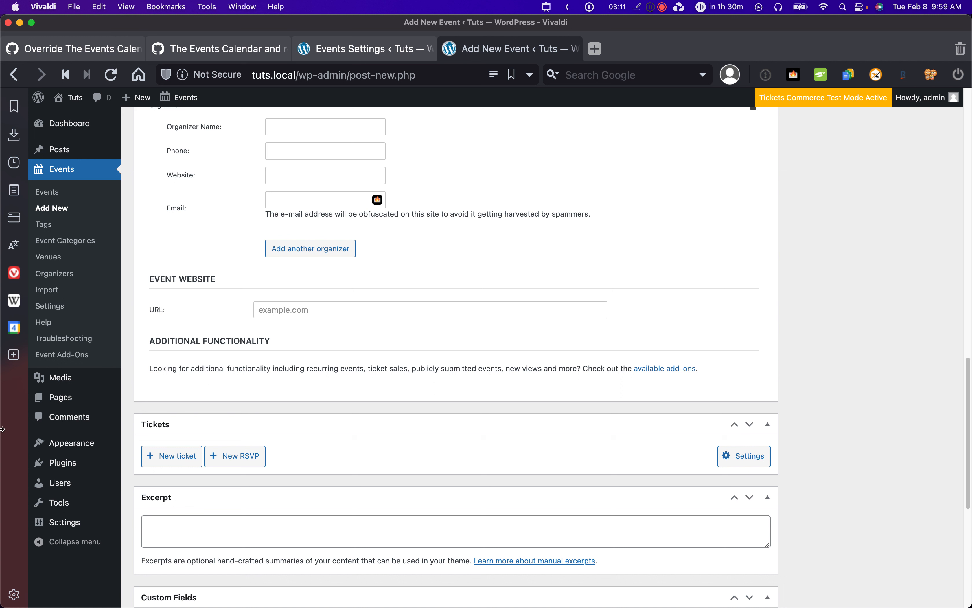
{"action": "left_click", "coordinate": [184, 457]}
{"action": "scroll", "coordinate": [261, 304], "scroll_direction": "down", "scroll_amount": 5}
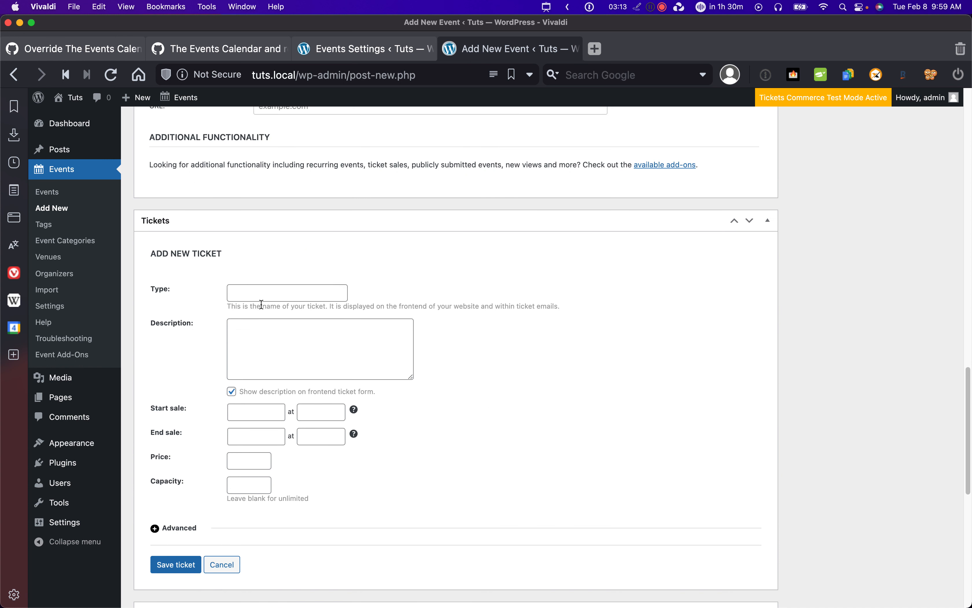
{"action": "left_click", "coordinate": [264, 294]}
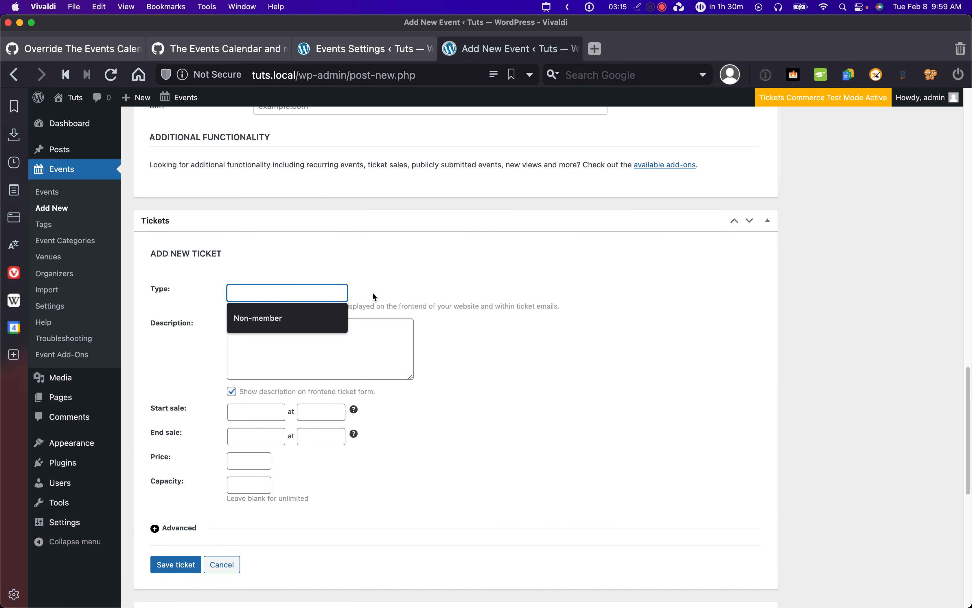
{"action": "left_click", "coordinate": [342, 319]}
{"action": "left_click", "coordinate": [264, 466]}
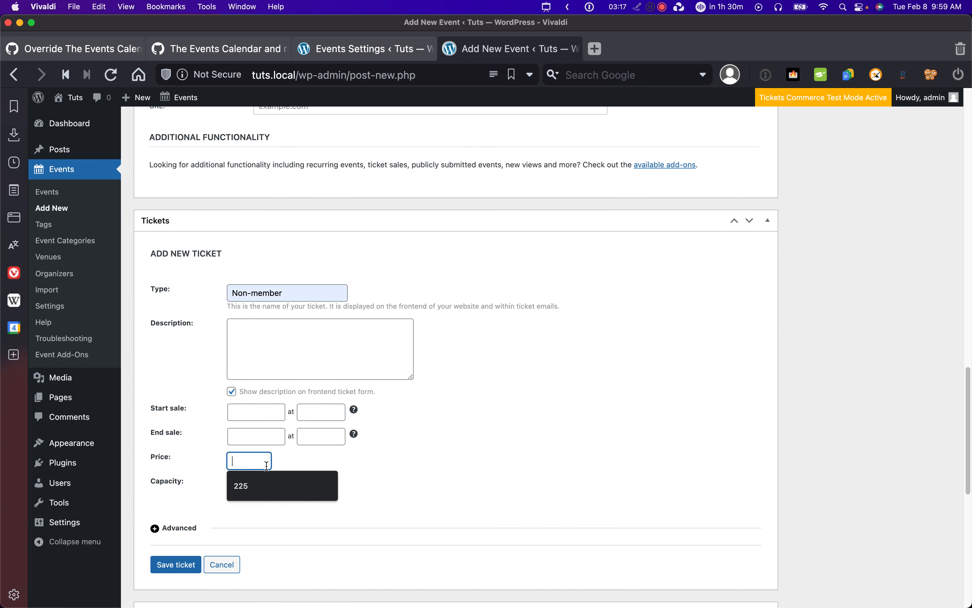
{"action": "type", "text": "100"}
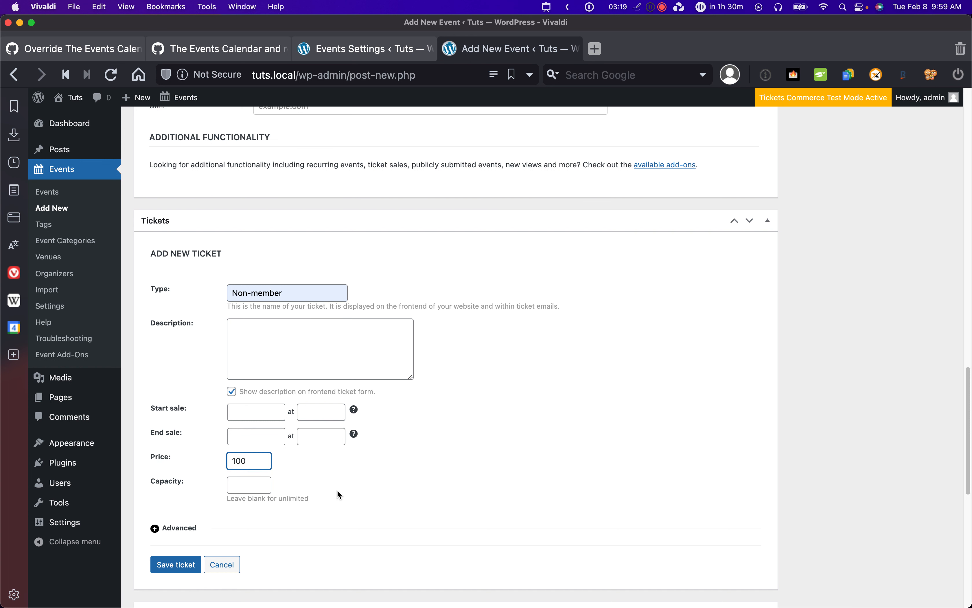
{"action": "left_click", "coordinate": [171, 571]}
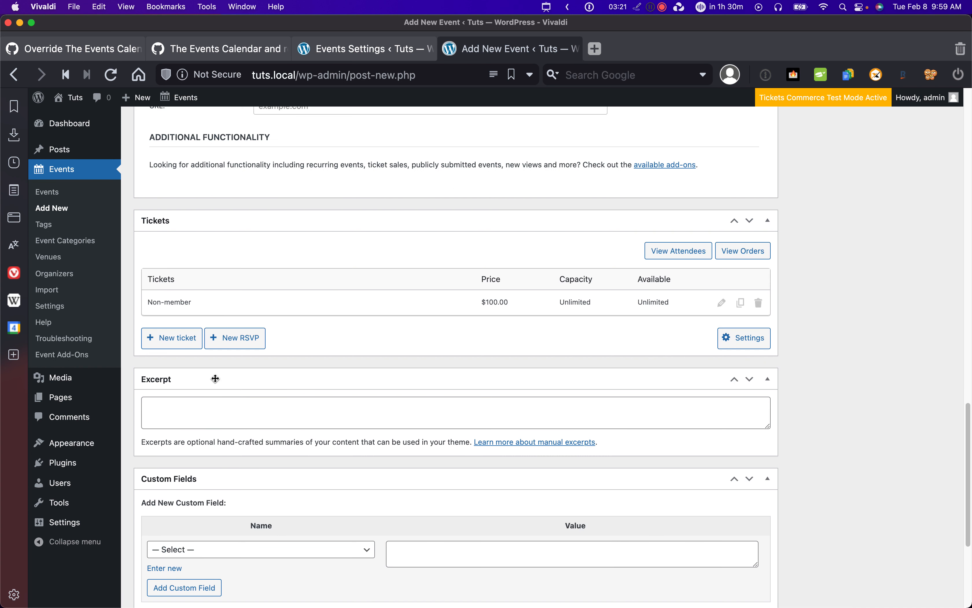
Add a second ticket of type "Member" priced at 50 to the event and save it
{"action": "left_click", "coordinate": [170, 337]}
{"action": "left_click", "coordinate": [232, 293]}
{"action": "type", "text": "Member"}
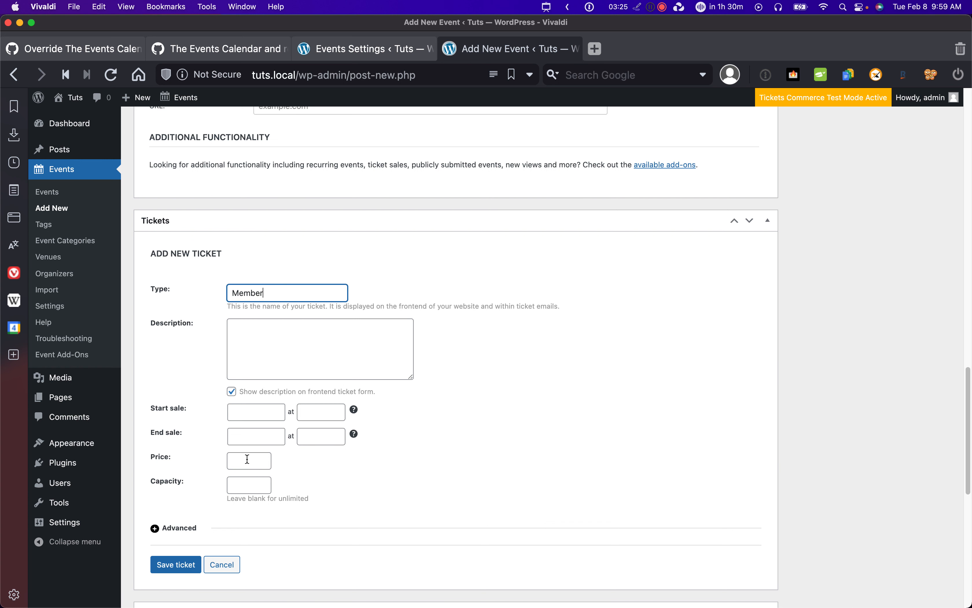
{"action": "left_click", "coordinate": [247, 460]}
{"action": "type", "text": "1"}
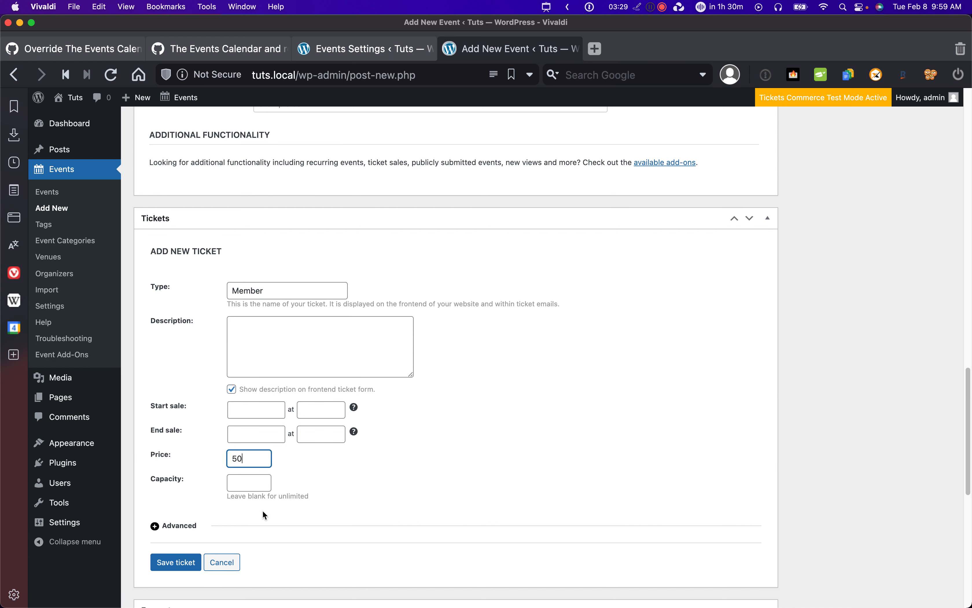
{"action": "left_click", "coordinate": [189, 562]}
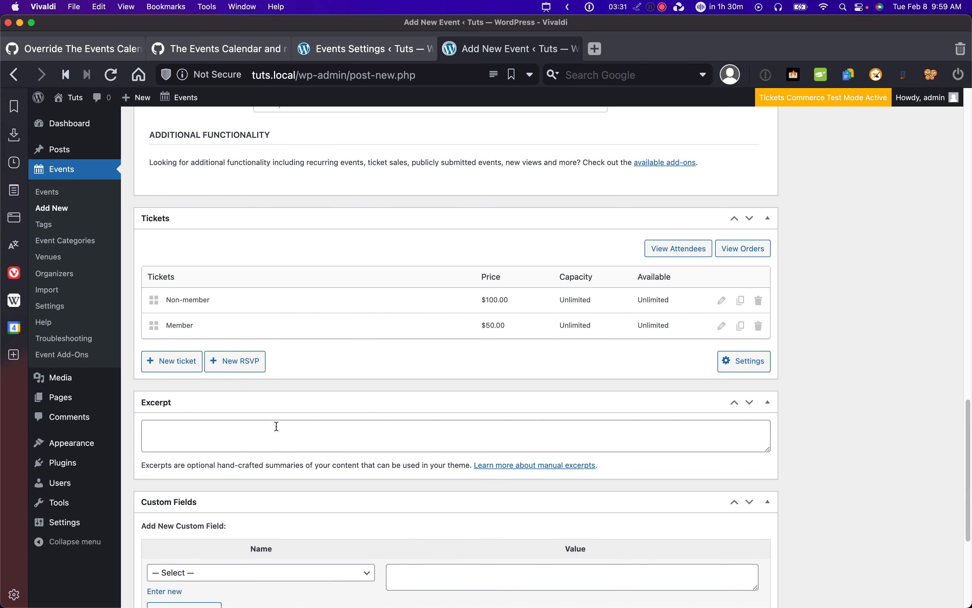
Publish the event and open its public page through the permalink
{"action": "scroll", "coordinate": [376, 356], "scroll_direction": "up", "scroll_amount": 15}
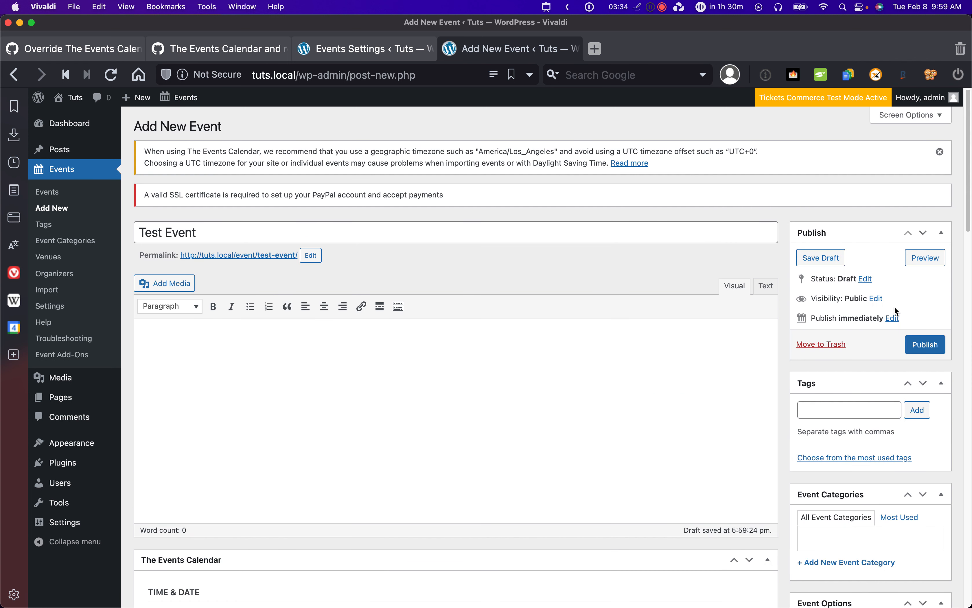
{"action": "left_click", "coordinate": [916, 345]}
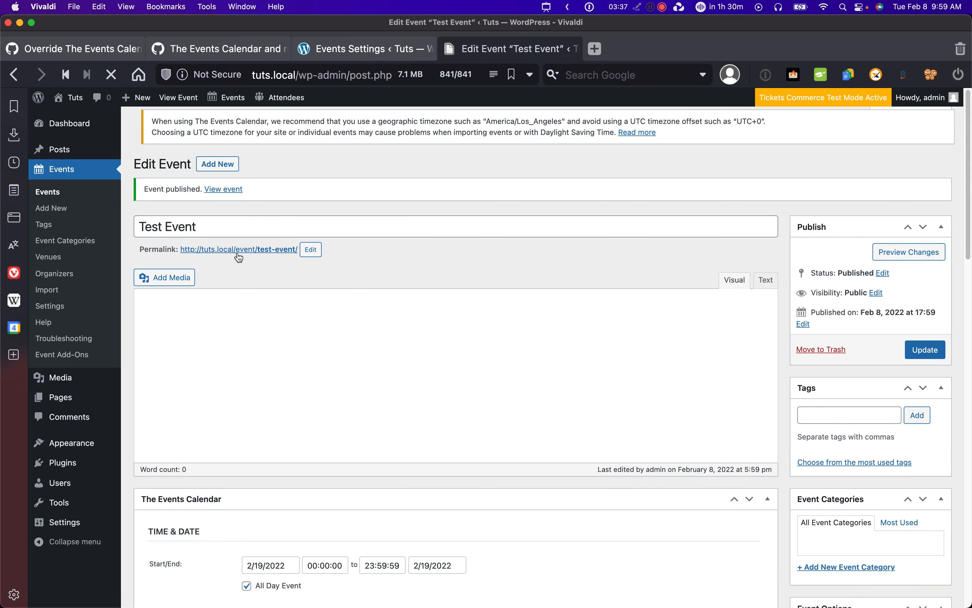
{"action": "left_click", "coordinate": [245, 249]}
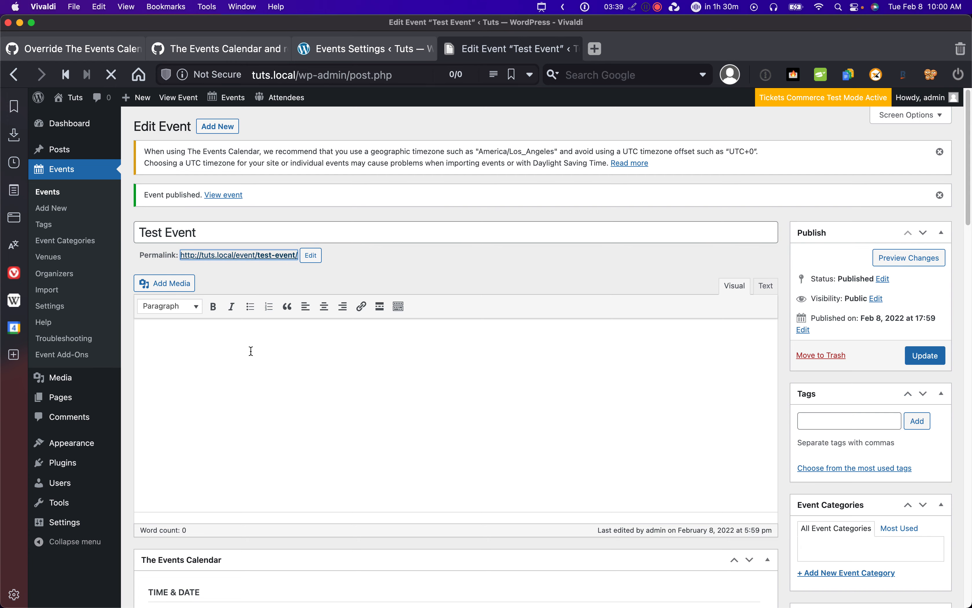
Examine the published Test Event page, especially the Non-member and Member tickets and the event details
{"action": "scroll", "coordinate": [278, 288], "scroll_direction": "down", "scroll_amount": 8}
{"action": "scroll", "coordinate": [291, 299], "scroll_direction": "up", "scroll_amount": 4}
{"action": "scroll", "coordinate": [293, 303], "scroll_direction": "up", "scroll_amount": 1}
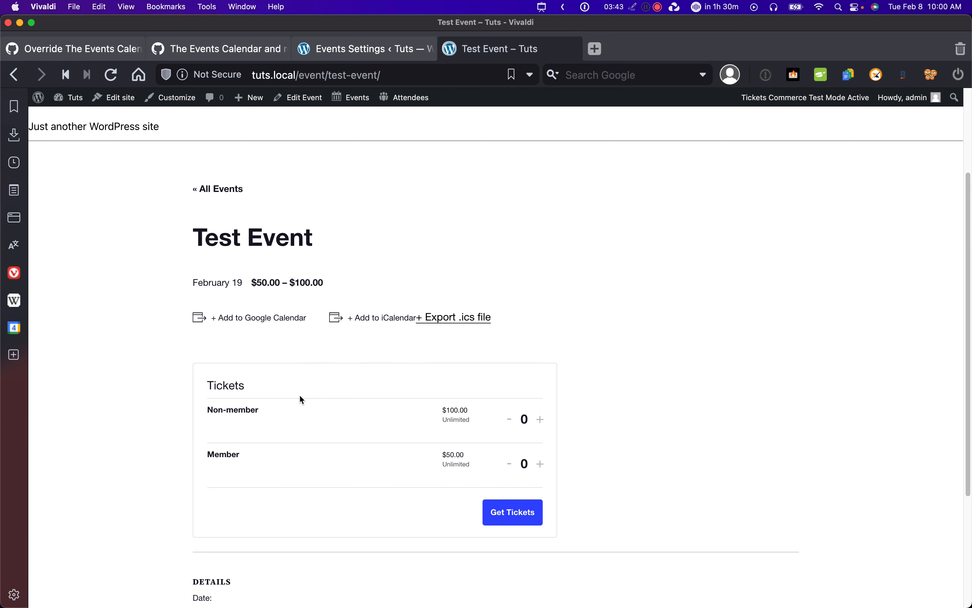
{"action": "scroll", "coordinate": [425, 374], "scroll_direction": "down", "scroll_amount": 1}
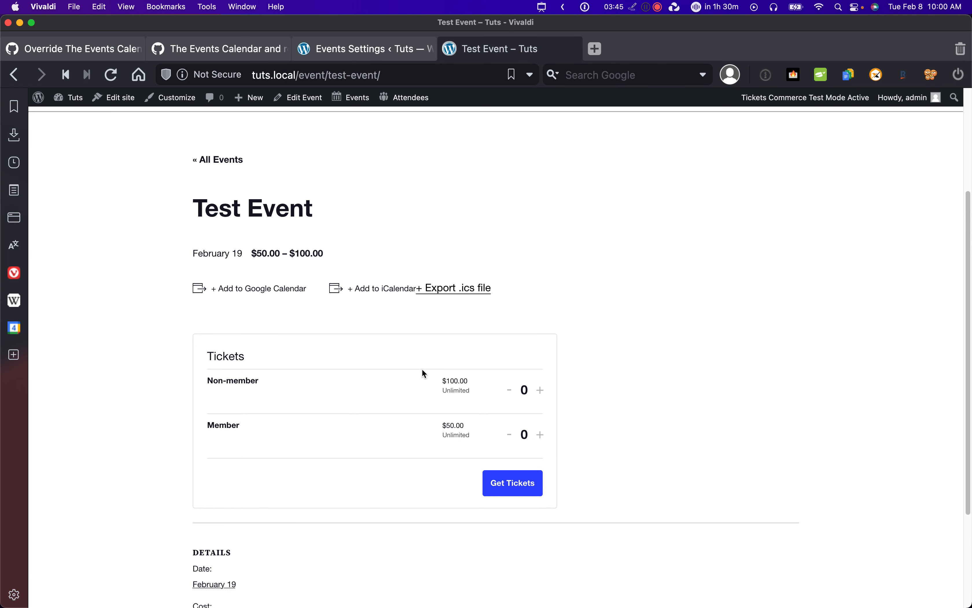
{"action": "triple_click", "coordinate": [255, 395]}
{"action": "triple_click", "coordinate": [219, 427]}
{"action": "scroll", "coordinate": [545, 245], "scroll_direction": "down", "scroll_amount": 1}
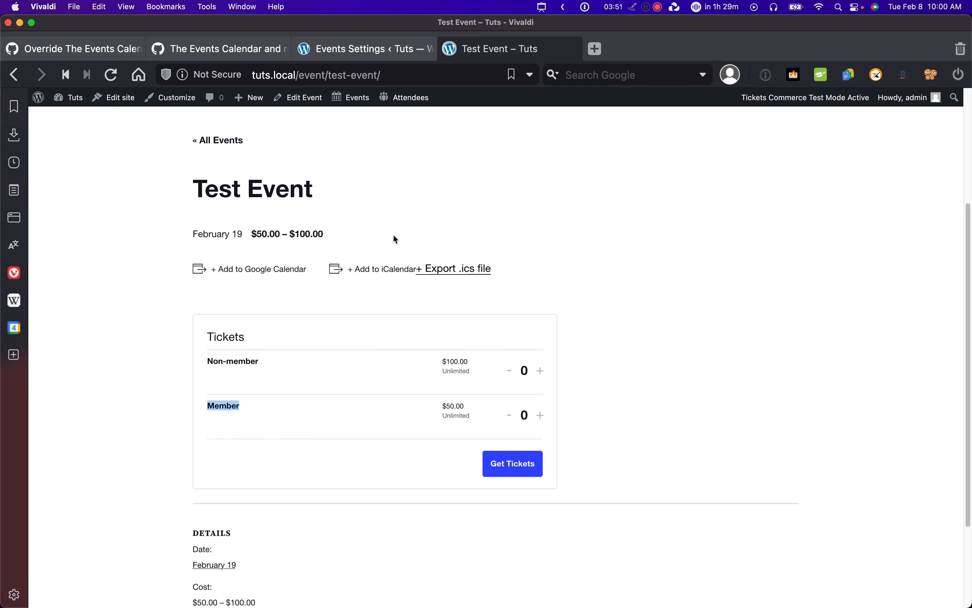
{"action": "triple_click", "coordinate": [228, 360]}
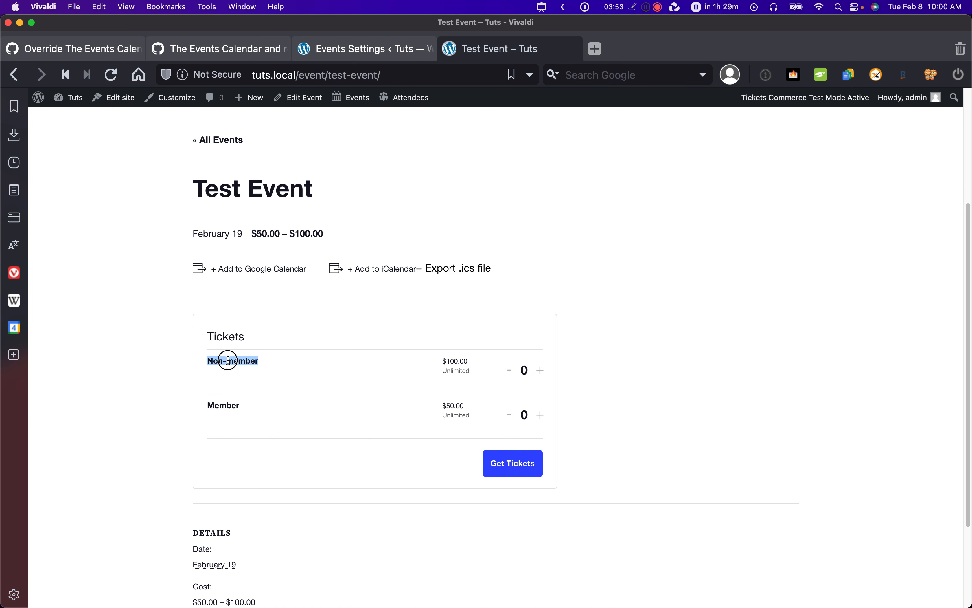
{"action": "triple_click", "coordinate": [222, 405]}
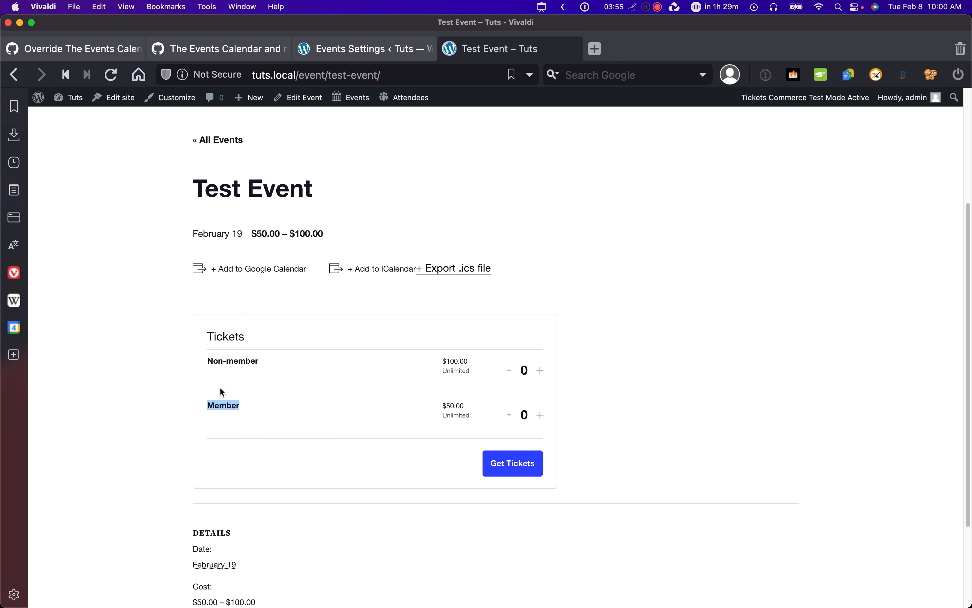
{"action": "triple_click", "coordinate": [228, 360]}
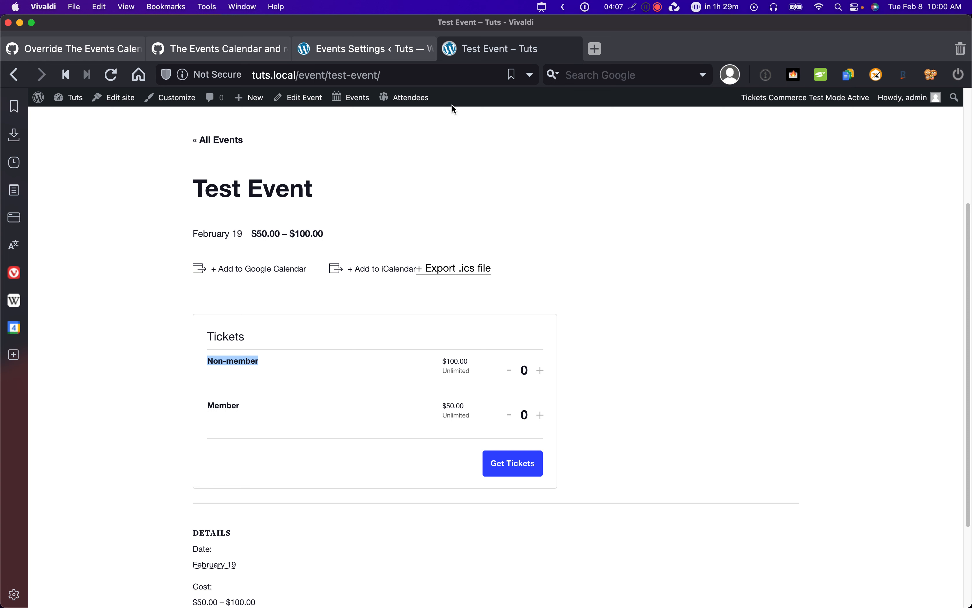
{"action": "scroll", "coordinate": [336, 263], "scroll_direction": "down", "scroll_amount": 3}
{"action": "scroll", "coordinate": [332, 263], "scroll_direction": "up", "scroll_amount": 6}
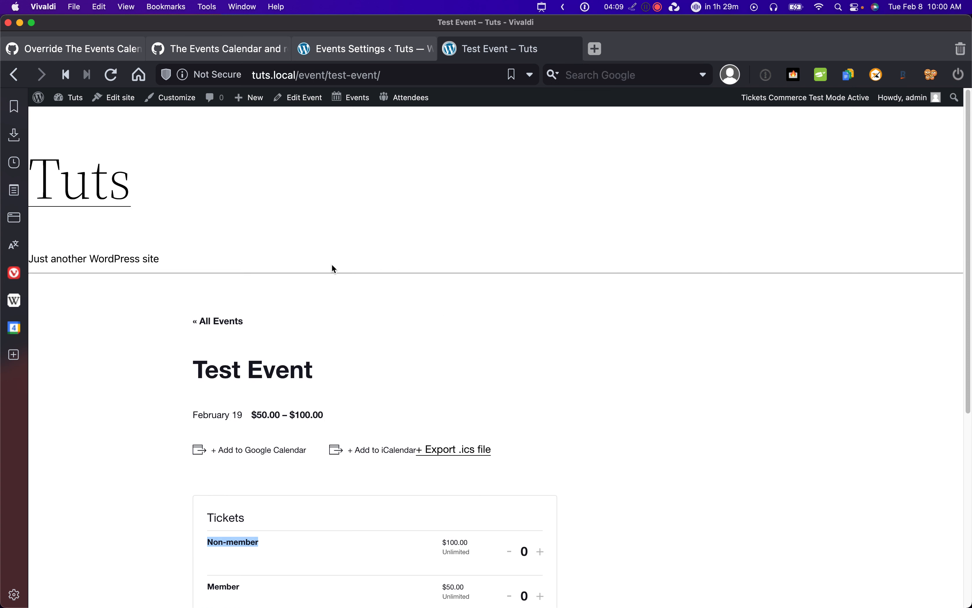
{"action": "scroll", "coordinate": [332, 267], "scroll_direction": "up", "scroll_amount": 2}
{"action": "scroll", "coordinate": [476, 379], "scroll_direction": "down", "scroll_amount": 10}
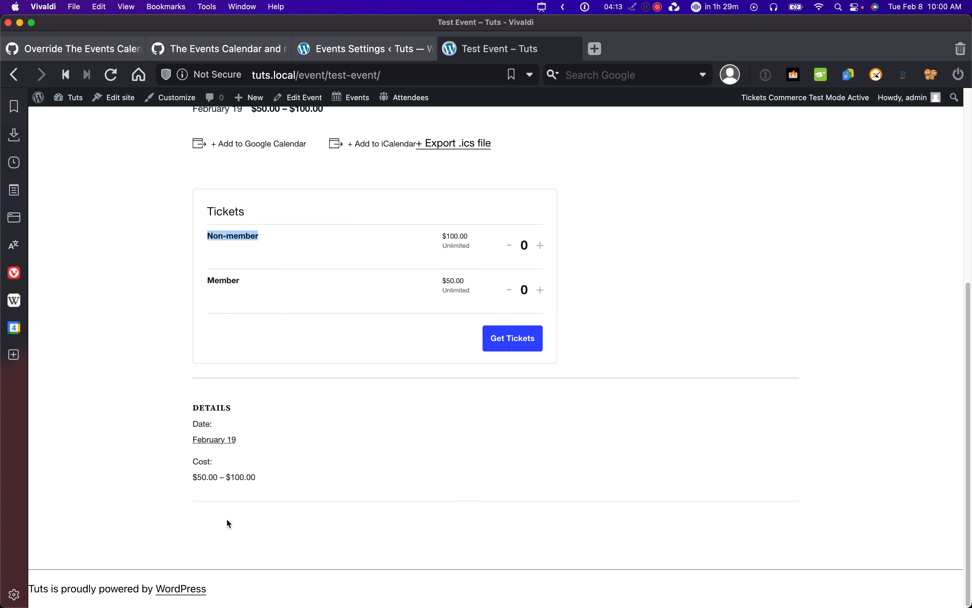
{"action": "scroll", "coordinate": [233, 271], "scroll_direction": "up", "scroll_amount": 10}
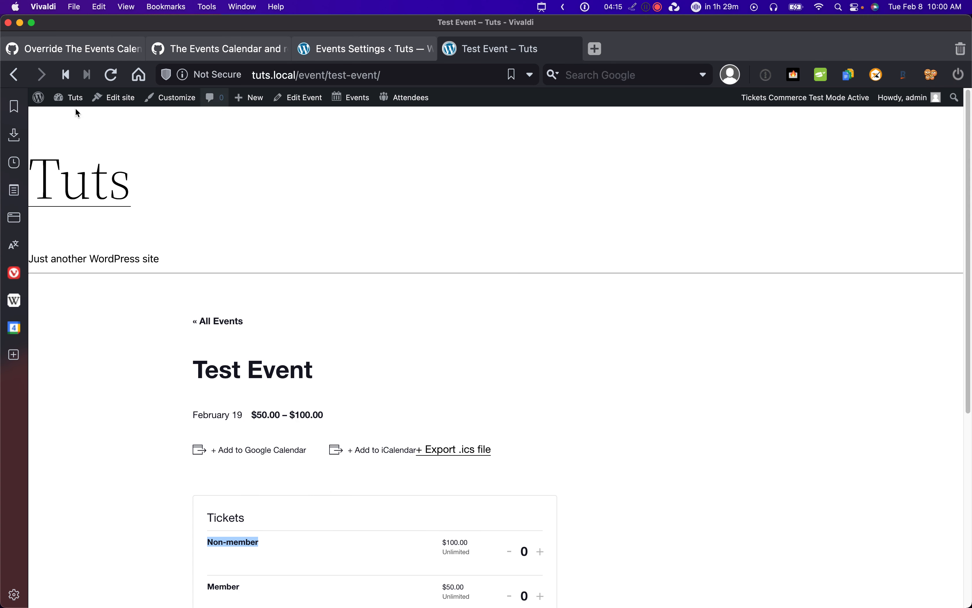
Return to the Events Settings browser tab, open the page for adding plugins and search for "ultimate member"
{"action": "left_click", "coordinate": [196, 51]}
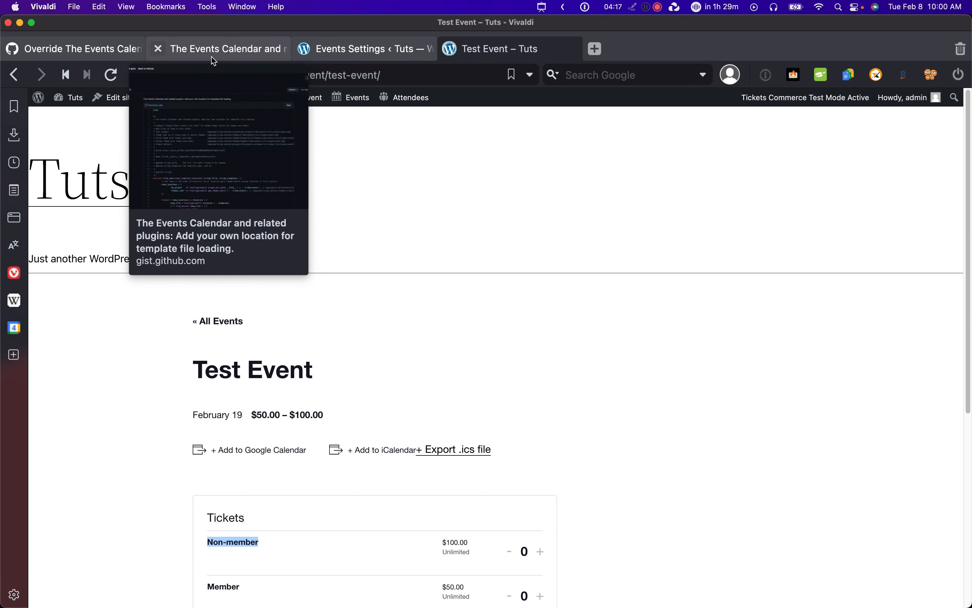
{"action": "left_click", "coordinate": [118, 49]}
{"action": "left_click", "coordinate": [364, 49]}
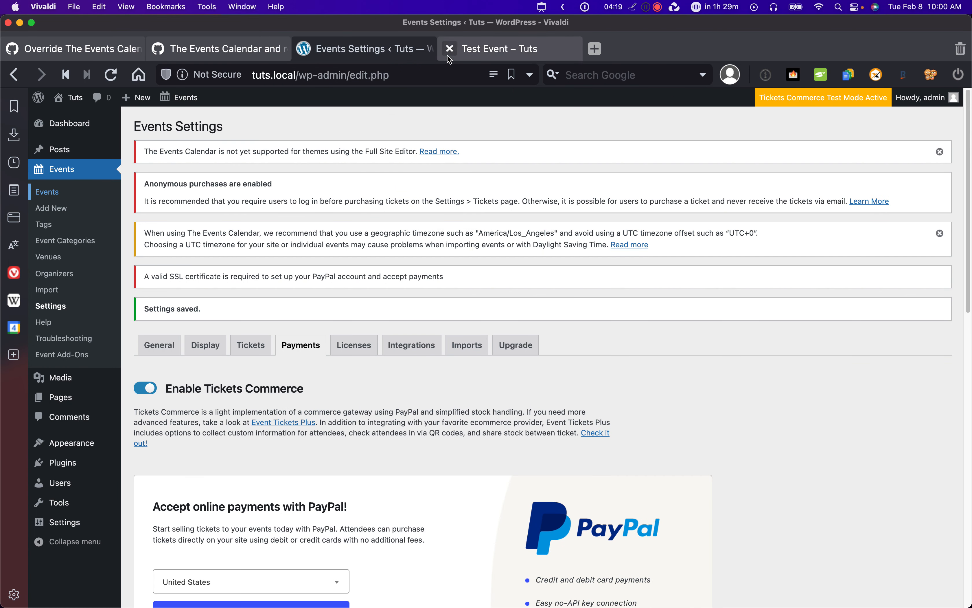
{"action": "left_click", "coordinate": [62, 462]}
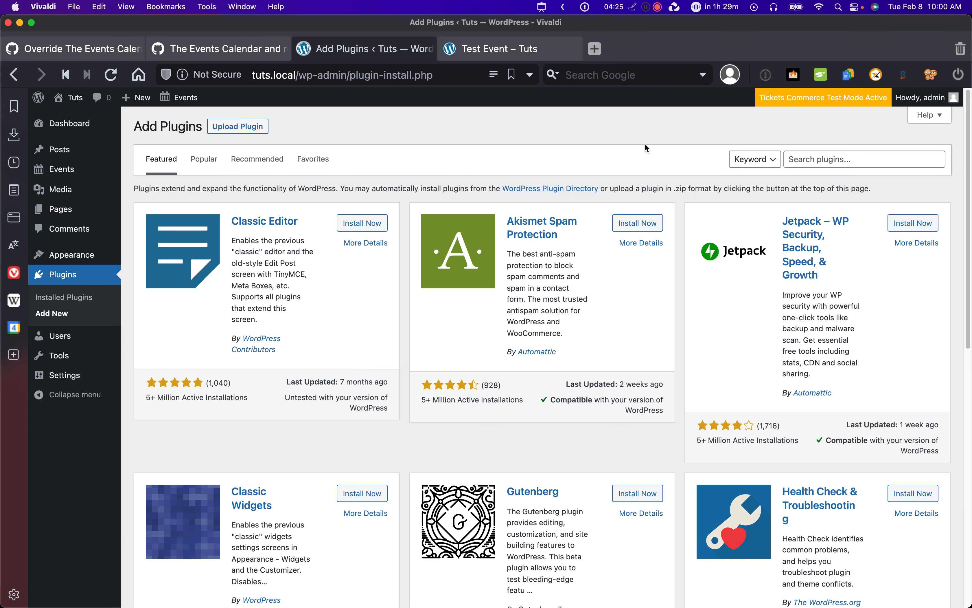
{"action": "left_click", "coordinate": [797, 158]}
{"action": "type", "text": "u"}
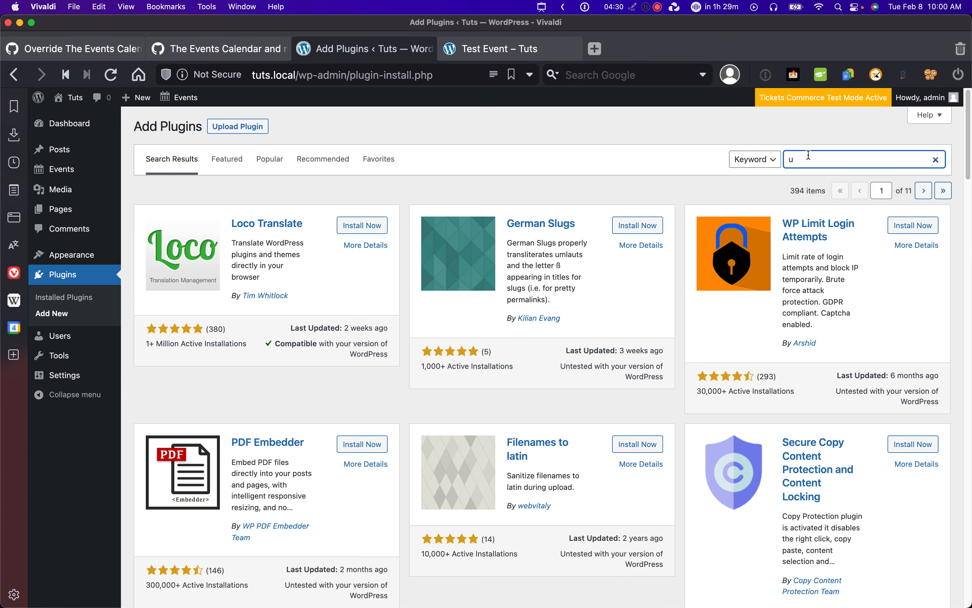
{"action": "left_click", "coordinate": [809, 155]}
{"action": "left_click", "coordinate": [823, 181]}
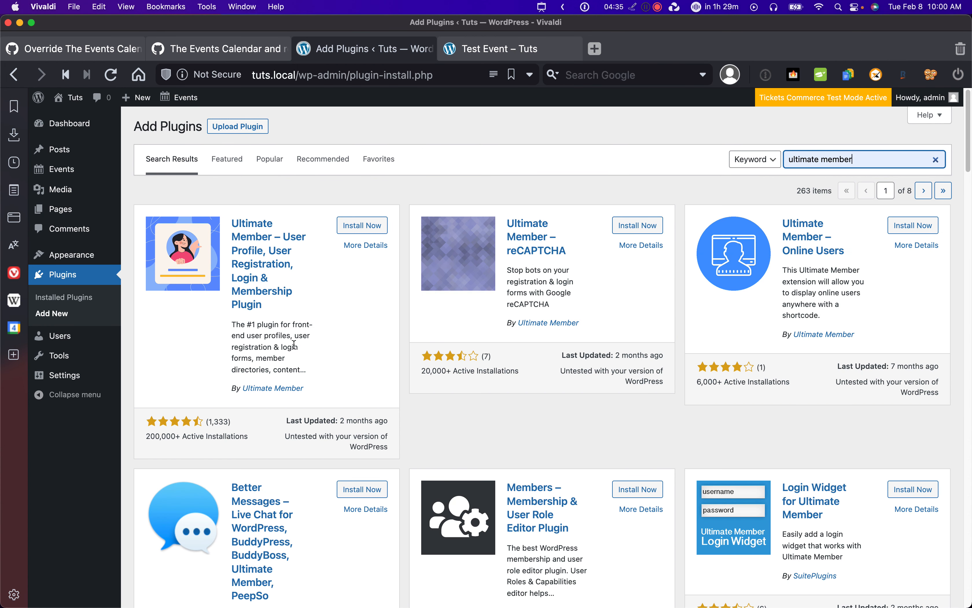
Install and activate the "Ultimate Member – User Profile, User Registration, Login & Membership Plugin"
{"action": "left_click_drag", "start_coordinate": [330, 323], "coordinate": [235, 225]}
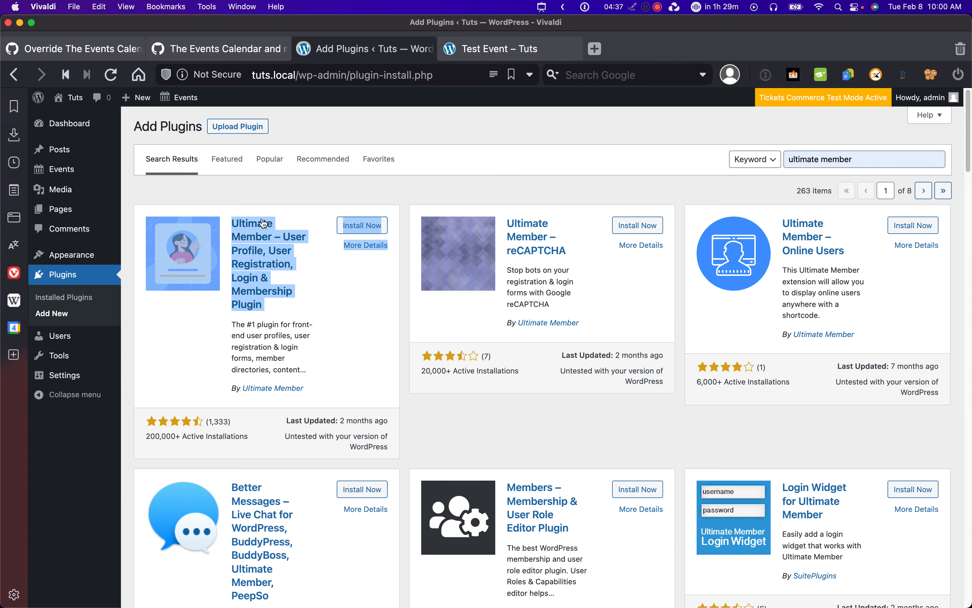
{"action": "left_click", "coordinate": [312, 227]}
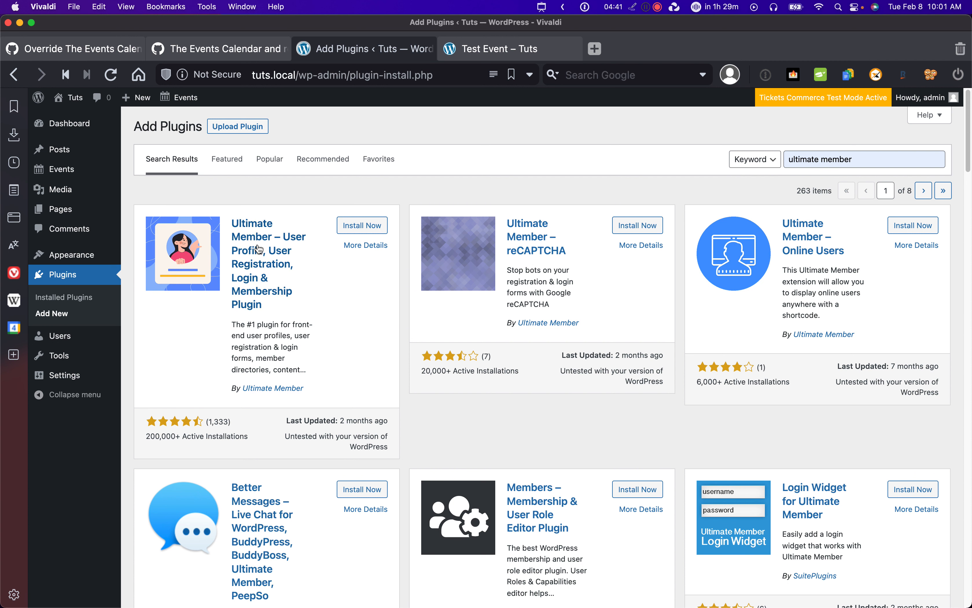
{"action": "scroll", "coordinate": [278, 306], "scroll_direction": "down", "scroll_amount": 1}
{"action": "scroll", "coordinate": [269, 305], "scroll_direction": "up", "scroll_amount": 1}
{"action": "left_click", "coordinate": [364, 225]}
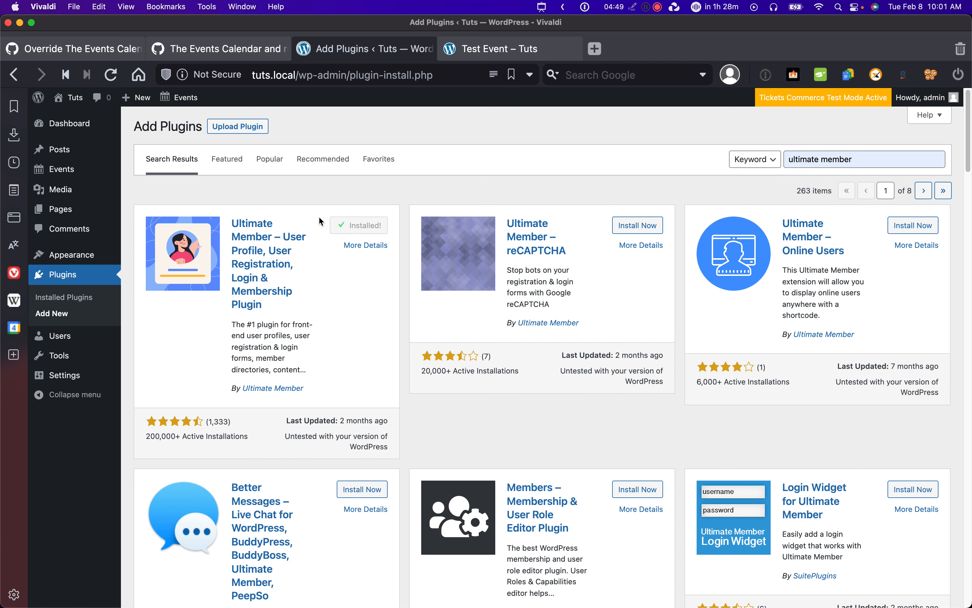
{"action": "left_click", "coordinate": [362, 233]}
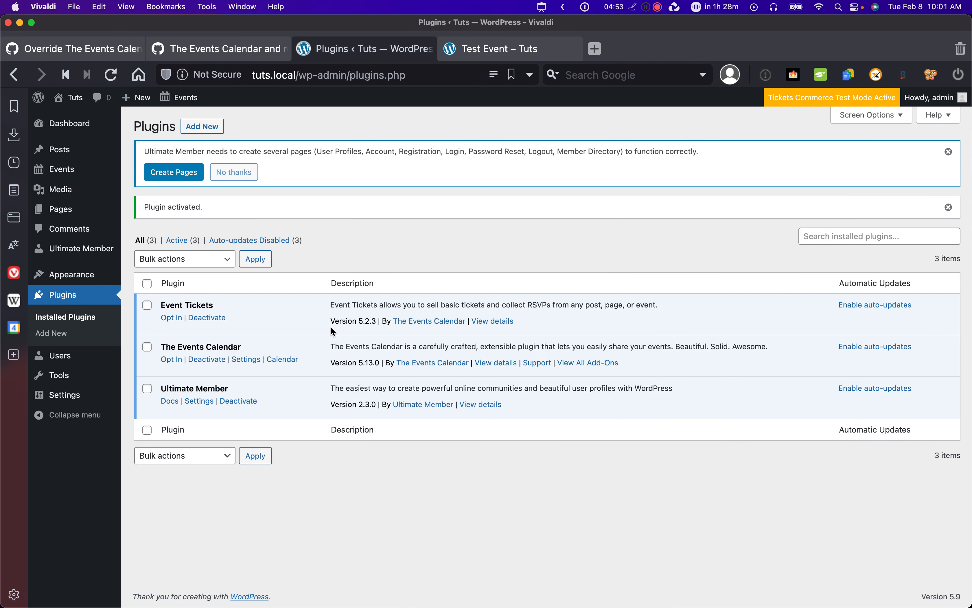
Read the Ultimate Member setup notice and have the plugin create its required pages
{"action": "left_click_drag", "start_coordinate": [142, 149], "coordinate": [694, 151]}
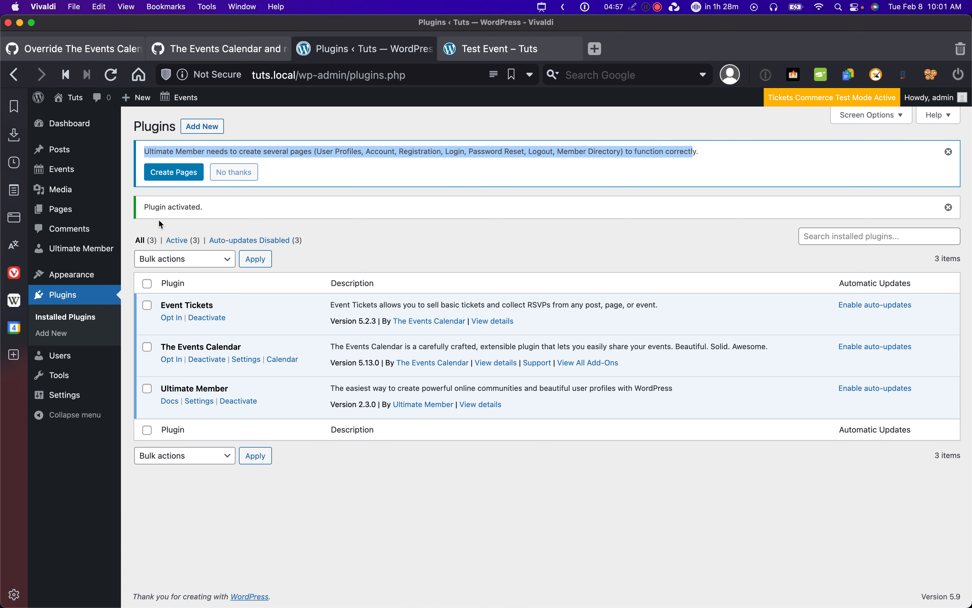
{"action": "left_click", "coordinate": [174, 177]}
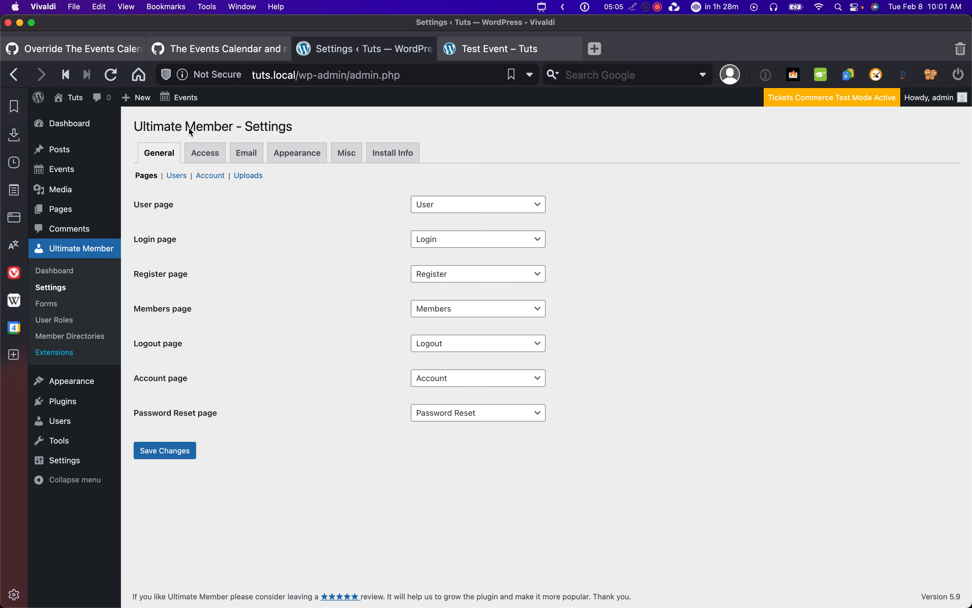
Open the site's tuts.local home page in a new browser tab and look over its page navigation
{"action": "left_click", "coordinate": [298, 75]}
{"action": "left_click_drag", "start_coordinate": [324, 75], "coordinate": [189, 78]}
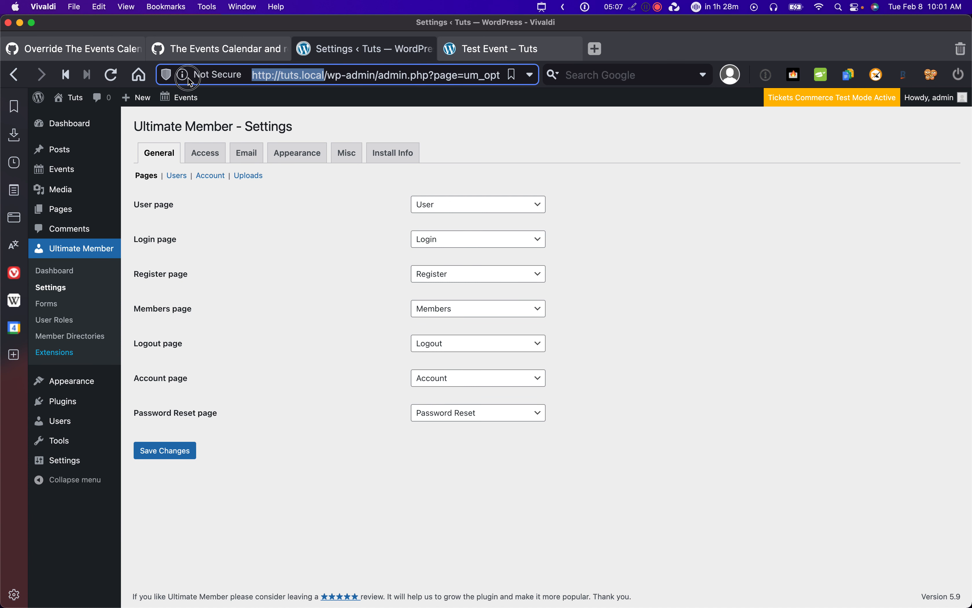
{"action": "key", "text": "super+c"}
{"action": "key", "text": "super+t"}
{"action": "key", "text": "super+v"}
{"action": "key", "text": "Return"}
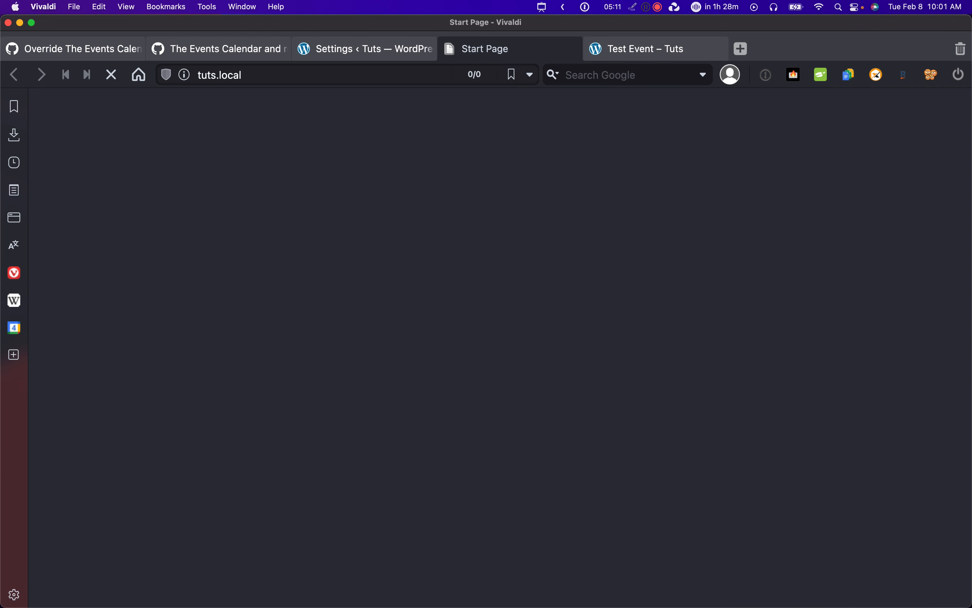
{"action": "scroll", "coordinate": [375, 333], "scroll_direction": "down", "scroll_amount": 5}
{"action": "scroll", "coordinate": [371, 367], "scroll_direction": "up", "scroll_amount": 5}
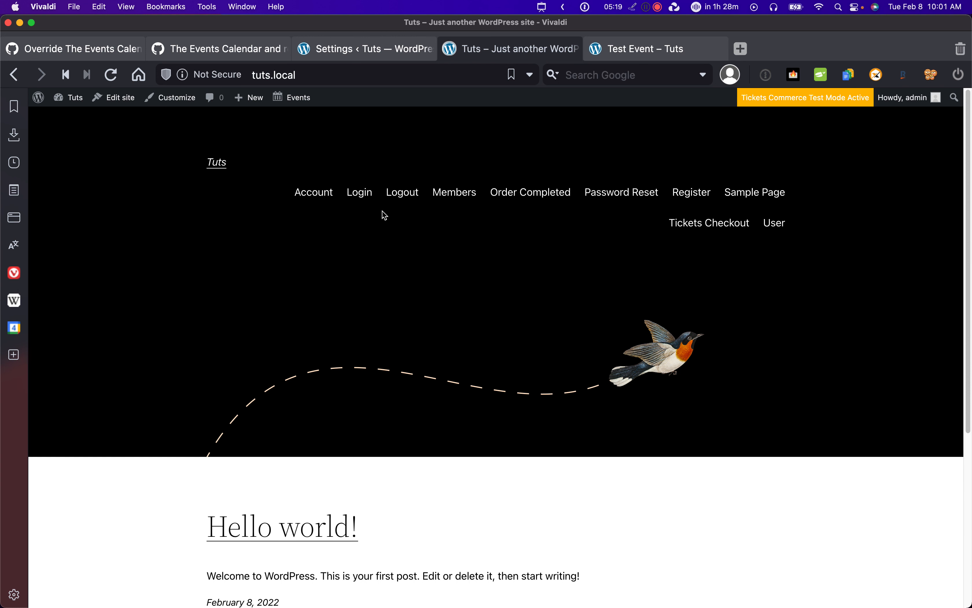
View the site's Account page and its section for changing the password
{"action": "left_click", "coordinate": [316, 194]}
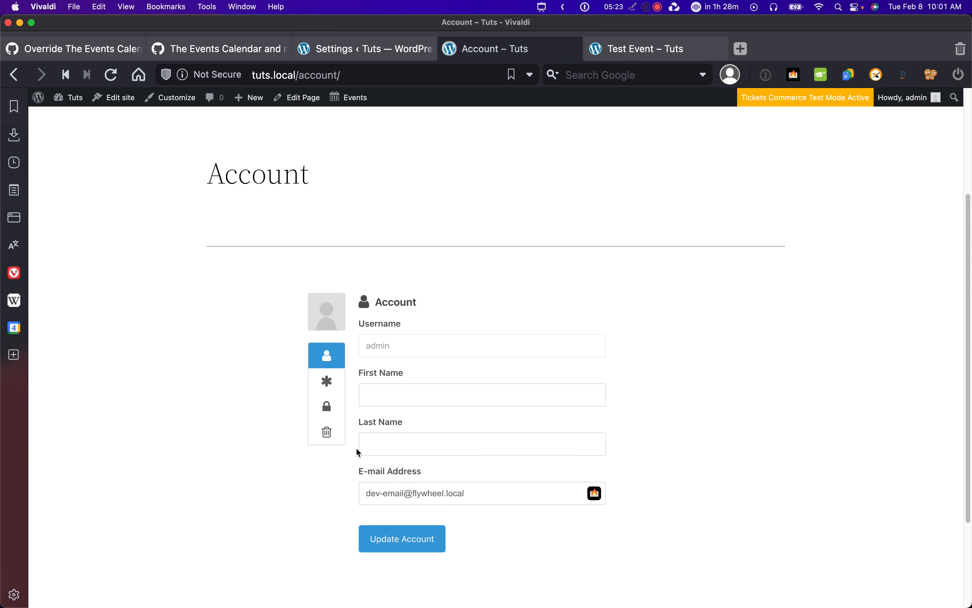
{"action": "left_click", "coordinate": [345, 382]}
{"action": "scroll", "coordinate": [415, 306], "scroll_direction": "up", "scroll_amount": 4}
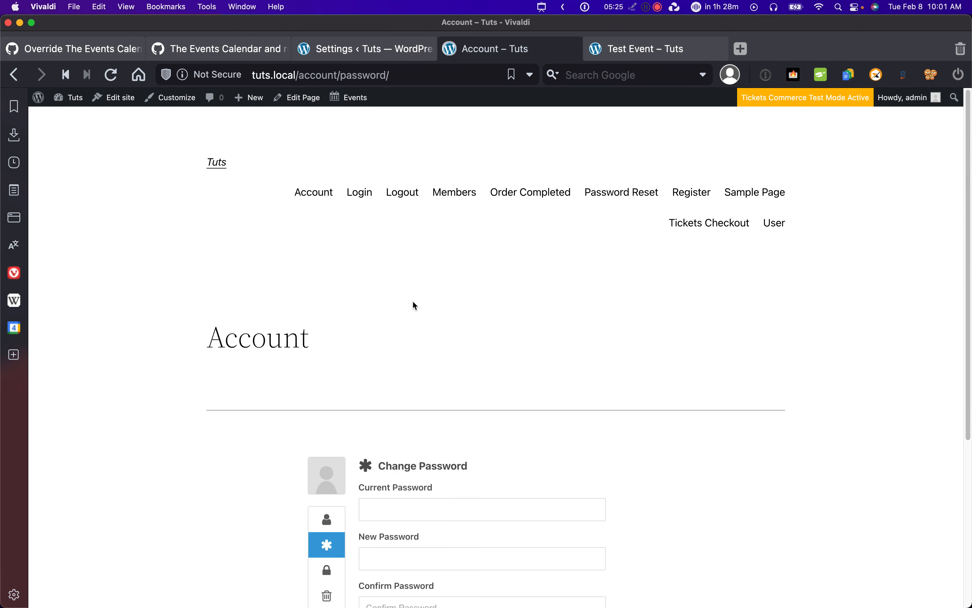
Open tuts.local in a private browser window and inspect the form on its Login page
{"action": "left_click", "coordinate": [73, 6]}
{"action": "left_click", "coordinate": [95, 50]}
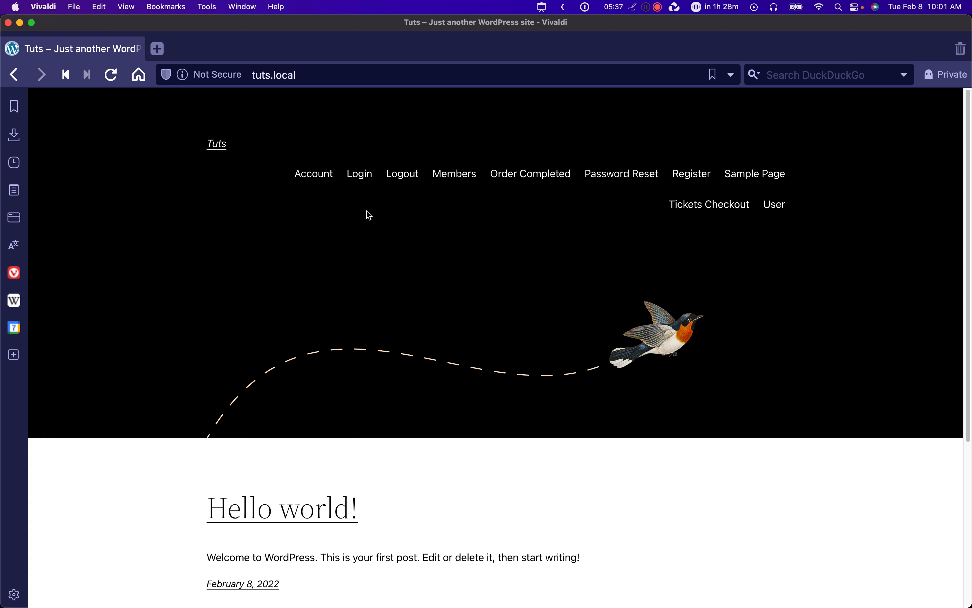
{"action": "left_click", "coordinate": [368, 175]}
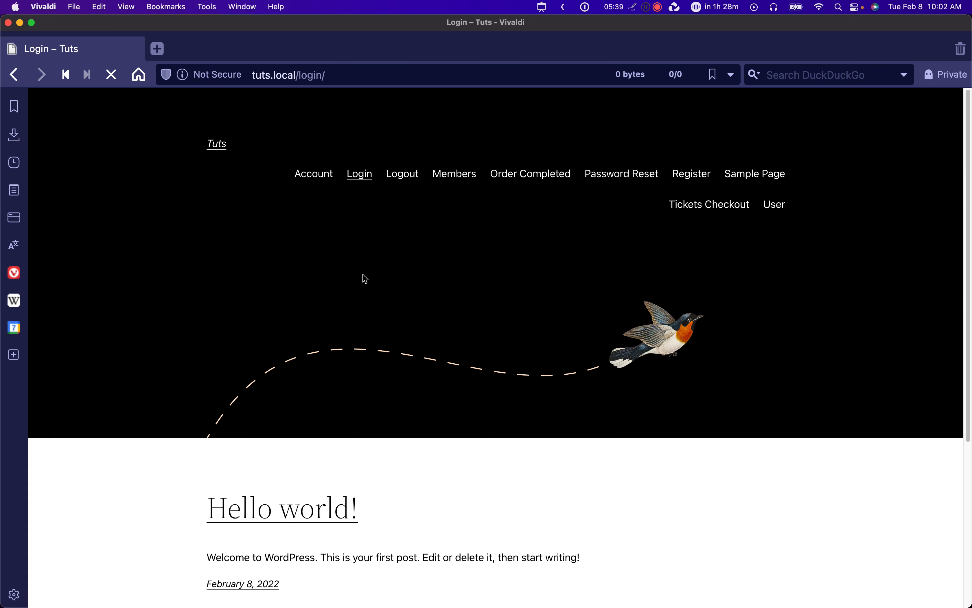
{"action": "left_click", "coordinate": [407, 488]}
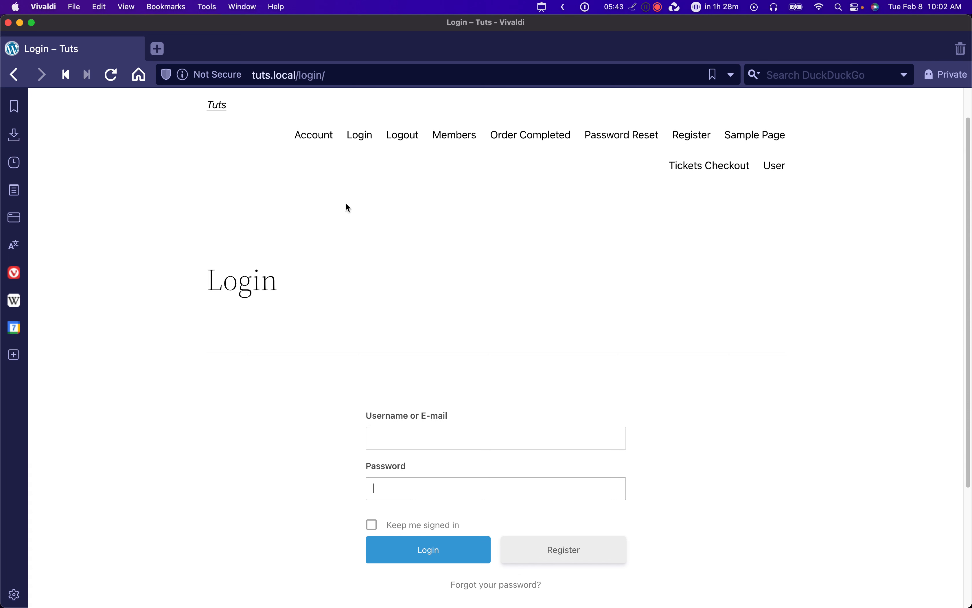
{"action": "scroll", "coordinate": [301, 426], "scroll_direction": "up", "scroll_amount": 2}
Try the site's Logout link, then open the Register page and inspect its registration form
{"action": "left_click", "coordinate": [410, 193]}
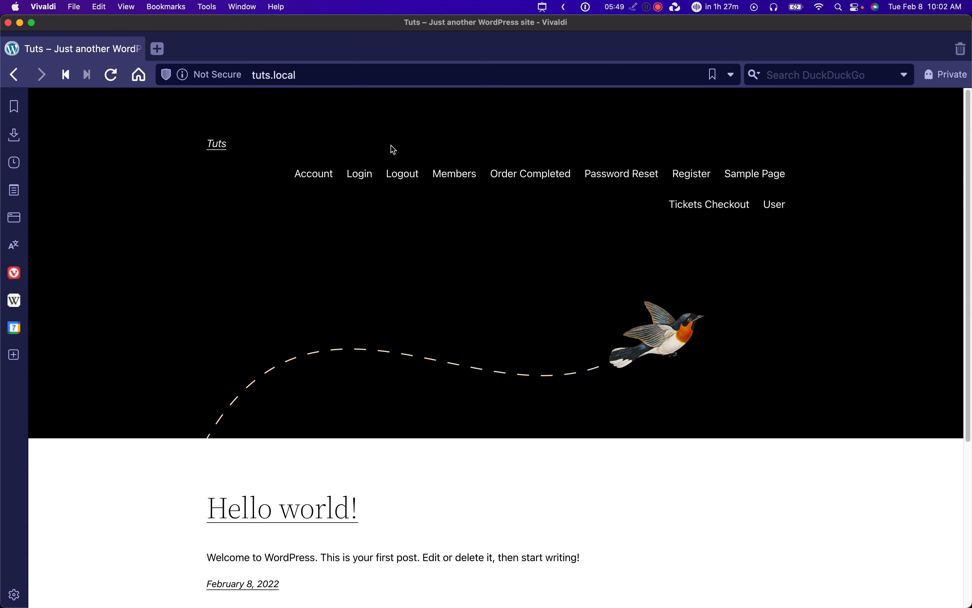
{"action": "double_click", "coordinate": [402, 174]}
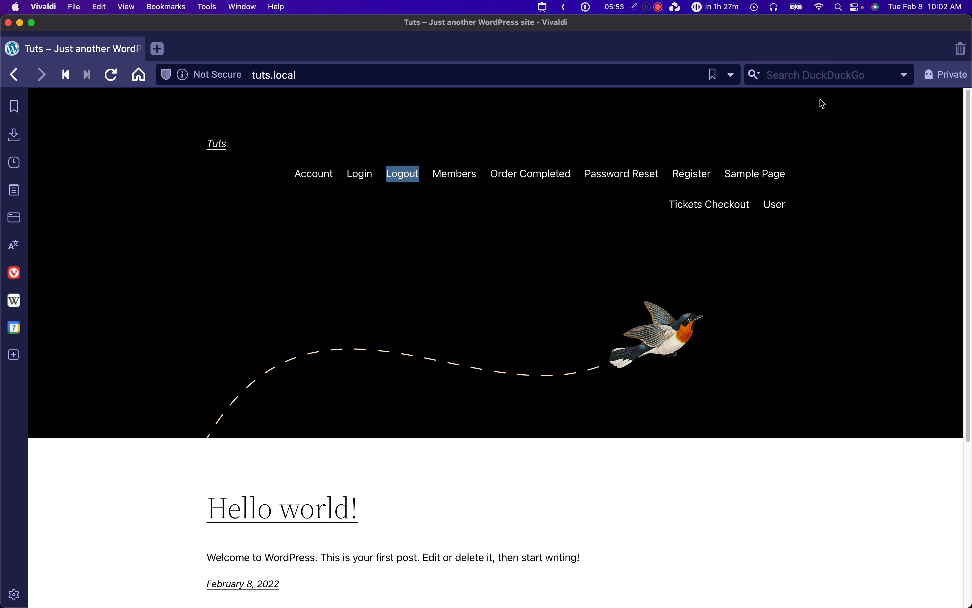
{"action": "left_click", "coordinate": [691, 175]}
{"action": "scroll", "coordinate": [522, 337], "scroll_direction": "down", "scroll_amount": 6}
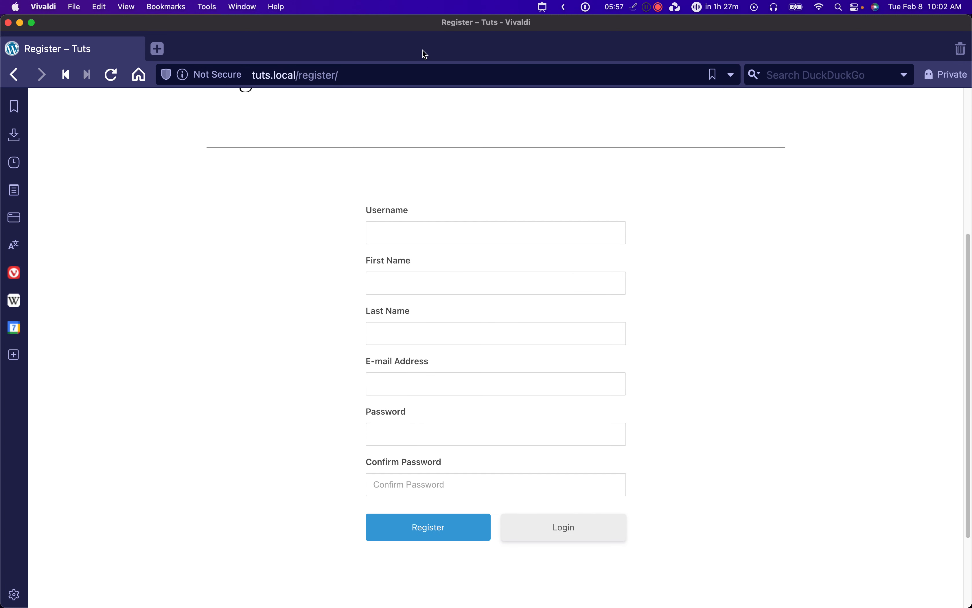
Return to the Ultimate Member settings tab and start a new user role titled "Member"
{"action": "left_click_drag", "start_coordinate": [418, 28], "coordinate": [971, 219]}
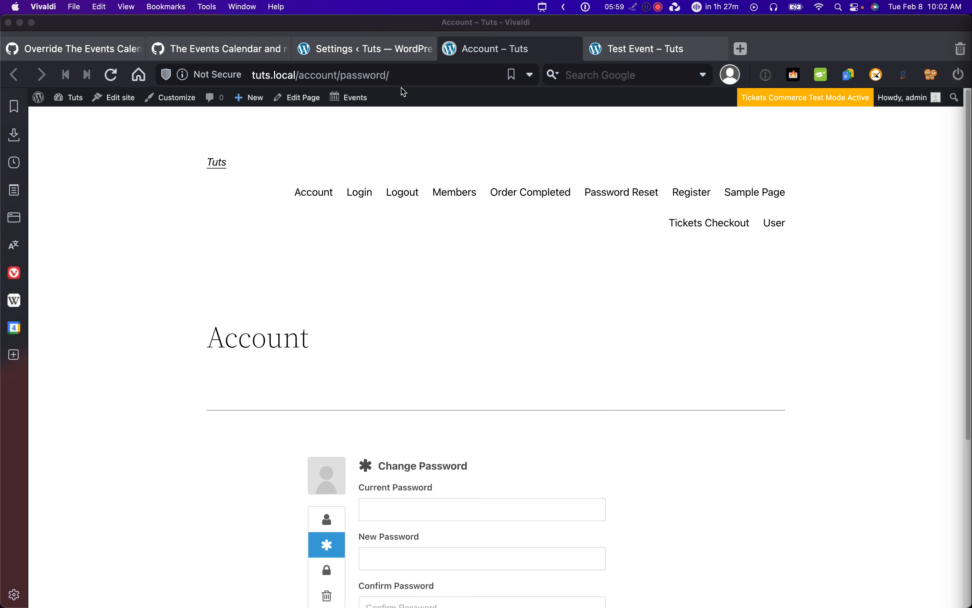
{"action": "left_click", "coordinate": [374, 48]}
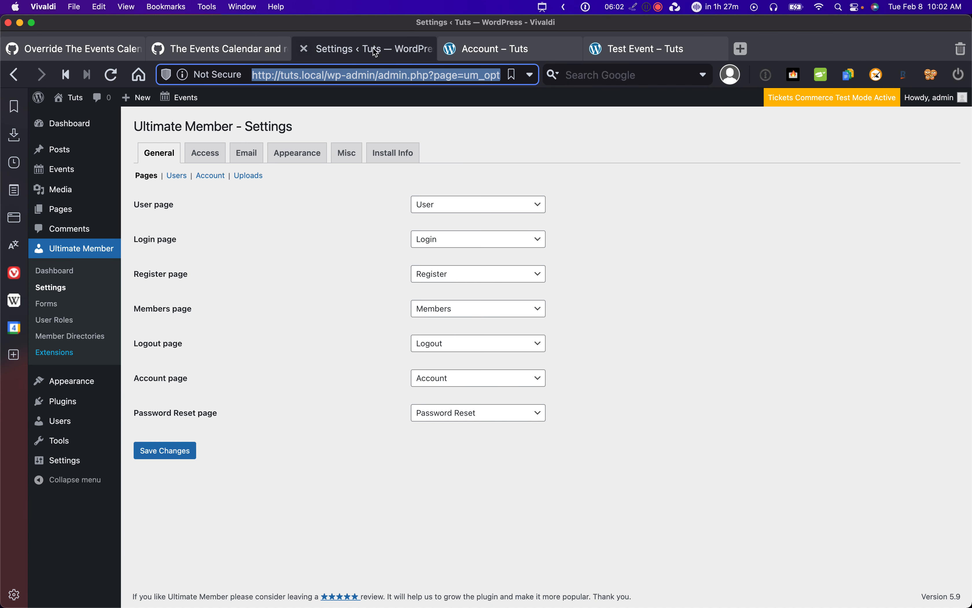
{"action": "left_click", "coordinate": [52, 322]}
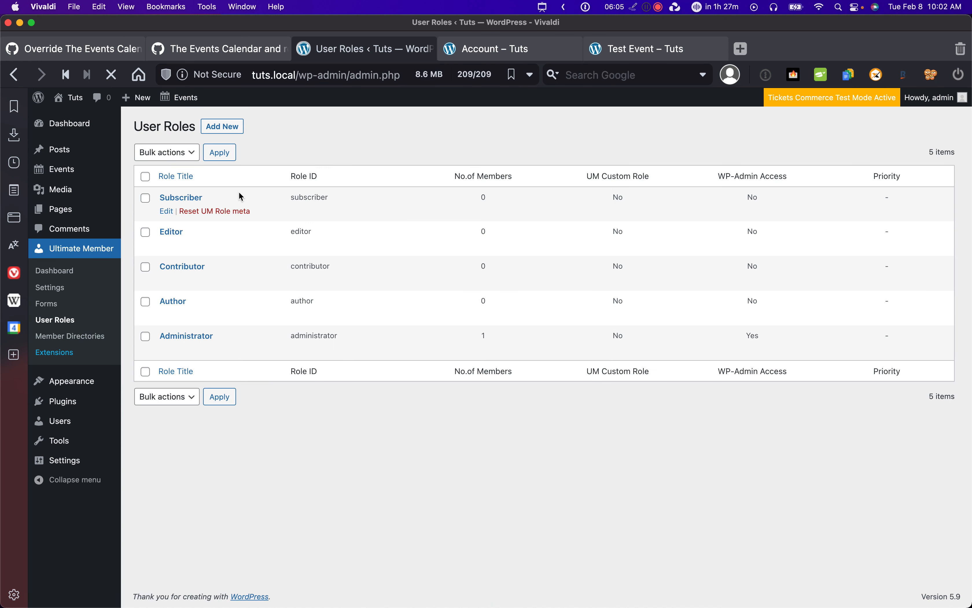
{"action": "left_click", "coordinate": [222, 126]}
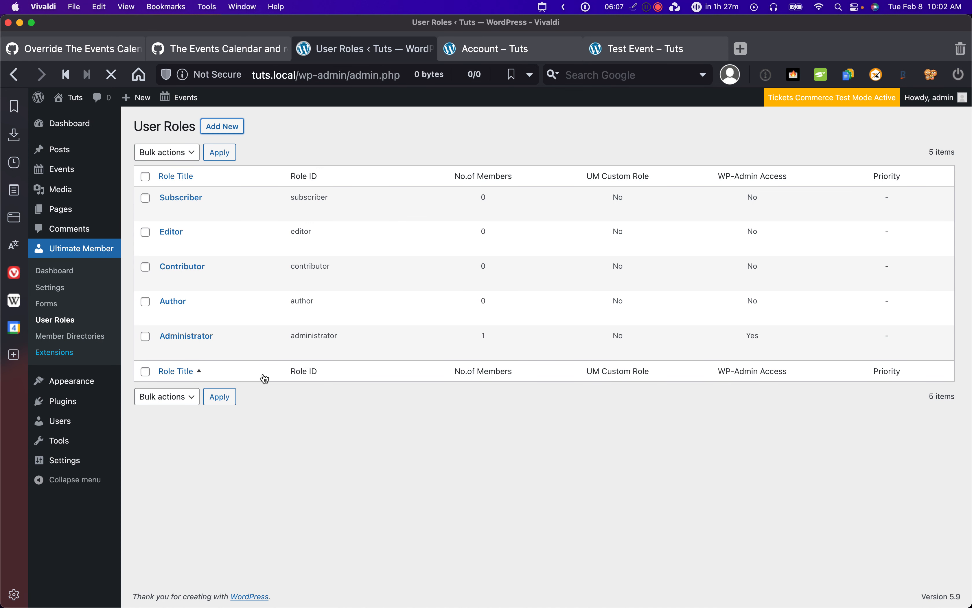
{"action": "left_click", "coordinate": [238, 148]}
{"action": "type", "text": "Member"}
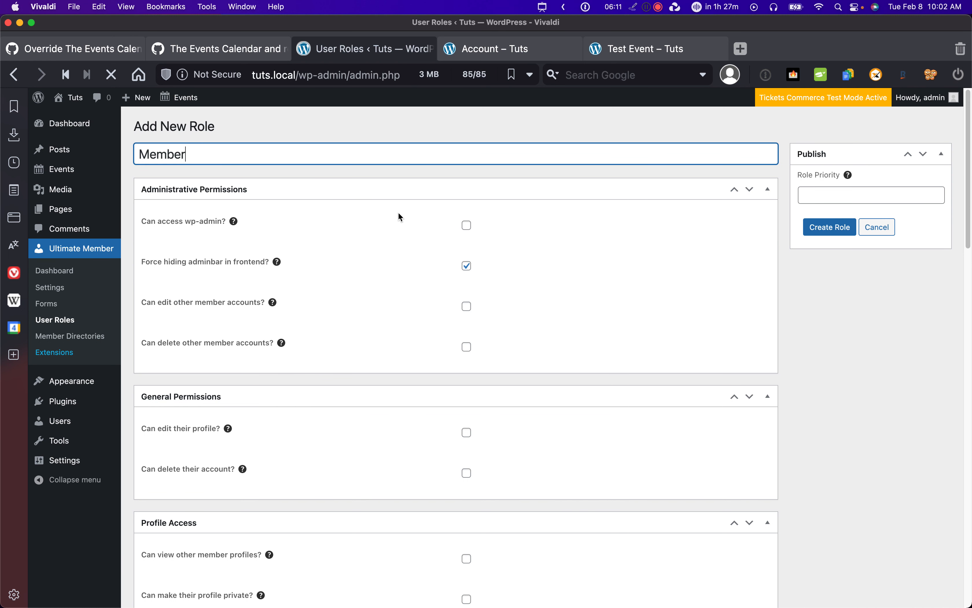
Review the new role's permissions, redirect options and WP capabilities, and create the role with the default options
{"action": "scroll", "coordinate": [400, 217], "scroll_direction": "down", "scroll_amount": 5}
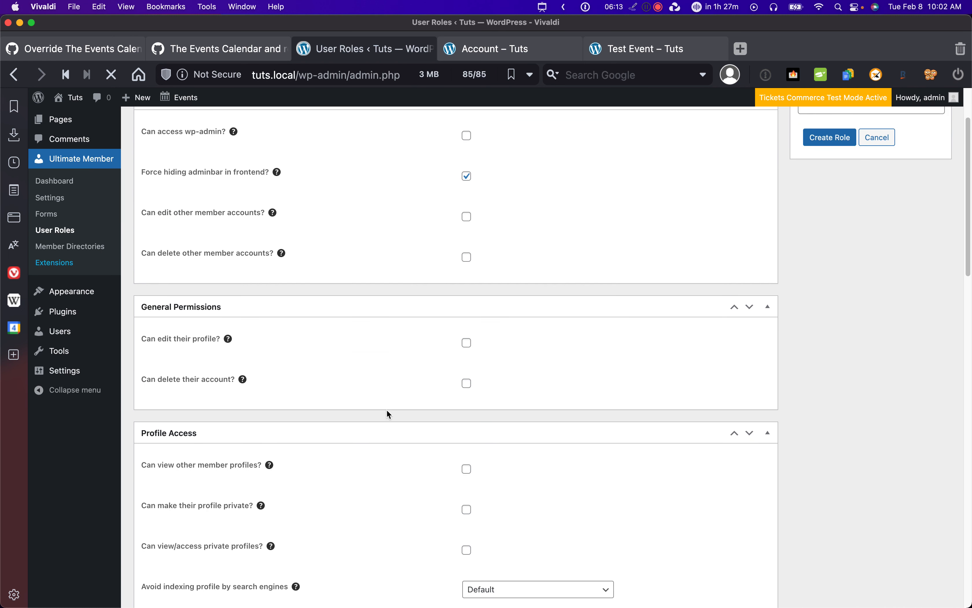
{"action": "scroll", "coordinate": [386, 400], "scroll_direction": "down", "scroll_amount": 5}
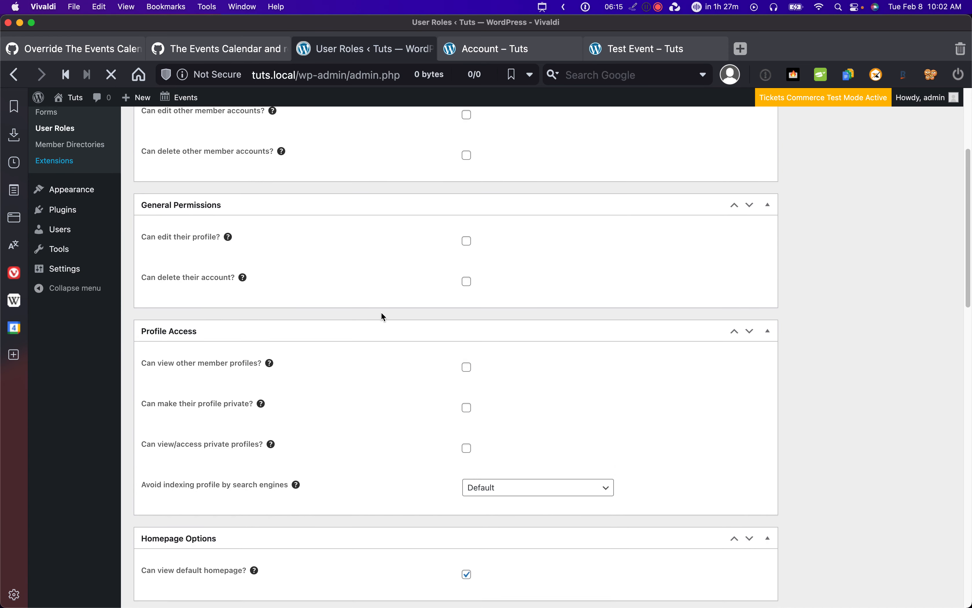
{"action": "scroll", "coordinate": [383, 314], "scroll_direction": "down", "scroll_amount": 2}
{"action": "scroll", "coordinate": [425, 378], "scroll_direction": "down", "scroll_amount": 10}
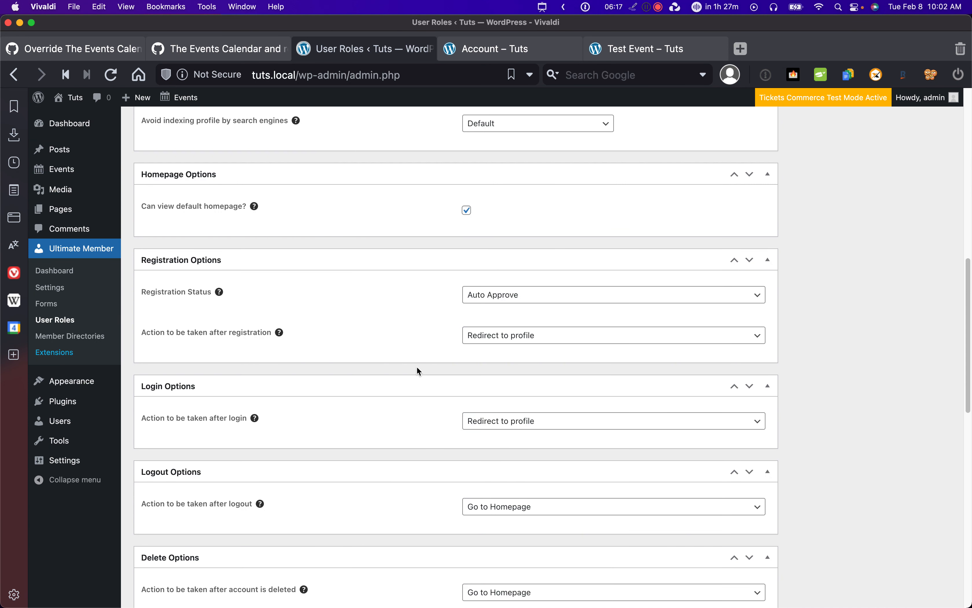
{"action": "scroll", "coordinate": [304, 458], "scroll_direction": "down", "scroll_amount": 4}
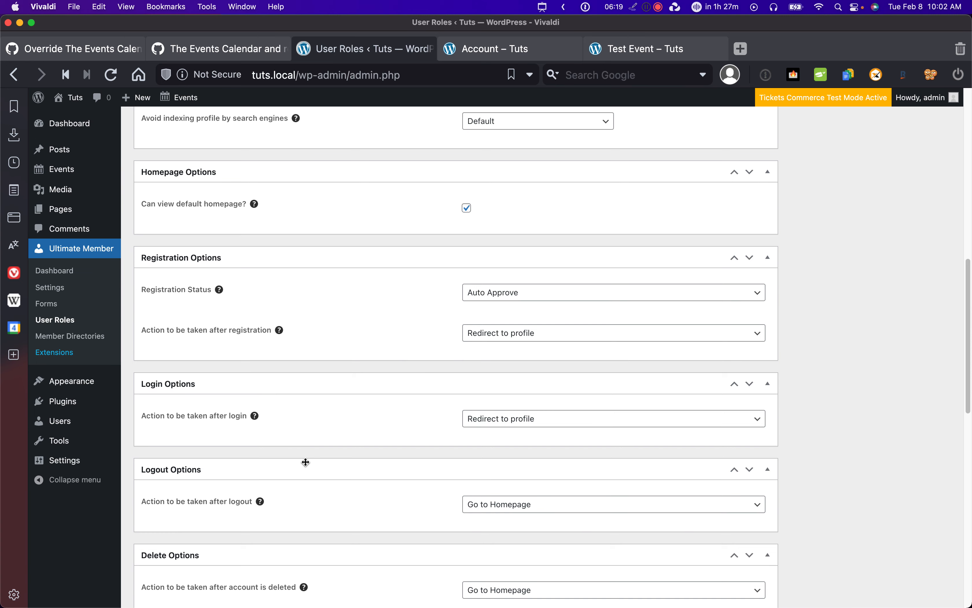
{"action": "scroll", "coordinate": [342, 360], "scroll_direction": "down", "scroll_amount": 3}
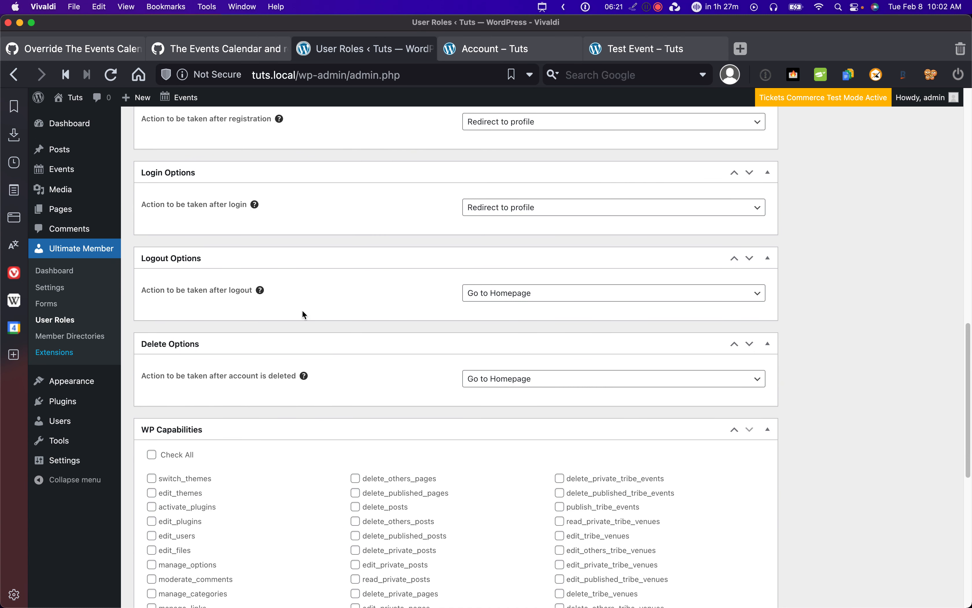
{"action": "scroll", "coordinate": [308, 376], "scroll_direction": "down", "scroll_amount": 2}
{"action": "scroll", "coordinate": [608, 297], "scroll_direction": "up", "scroll_amount": 20}
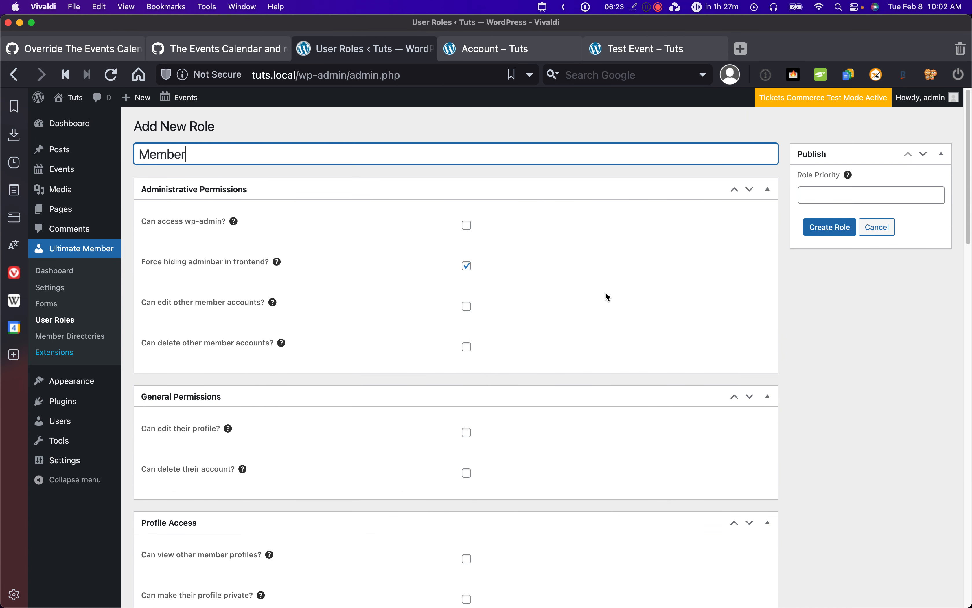
{"action": "left_click", "coordinate": [819, 229]}
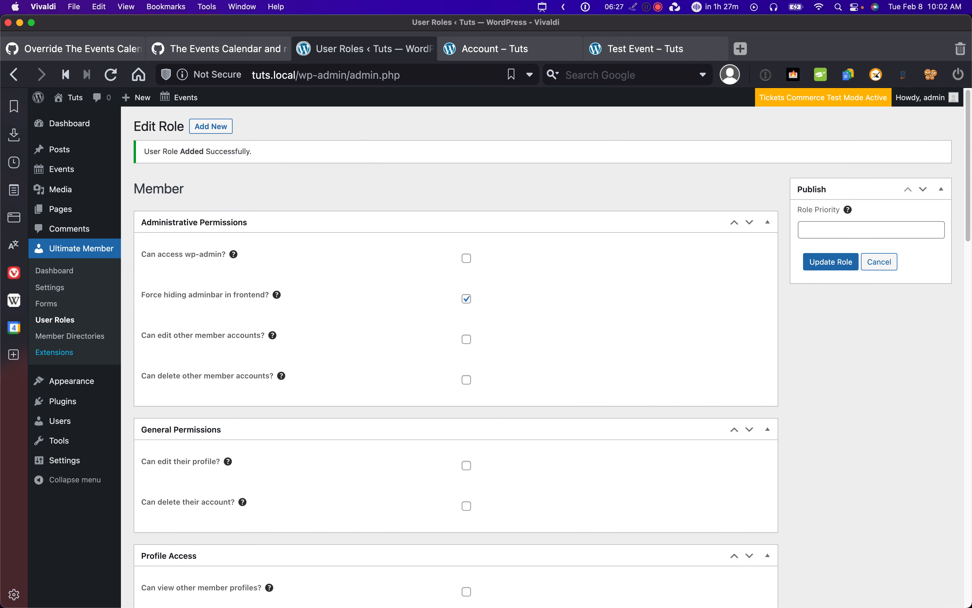
Open the User Roles list and check the Member role's number of members
{"action": "left_click_drag", "start_coordinate": [971, 402], "coordinate": [971, 172]}
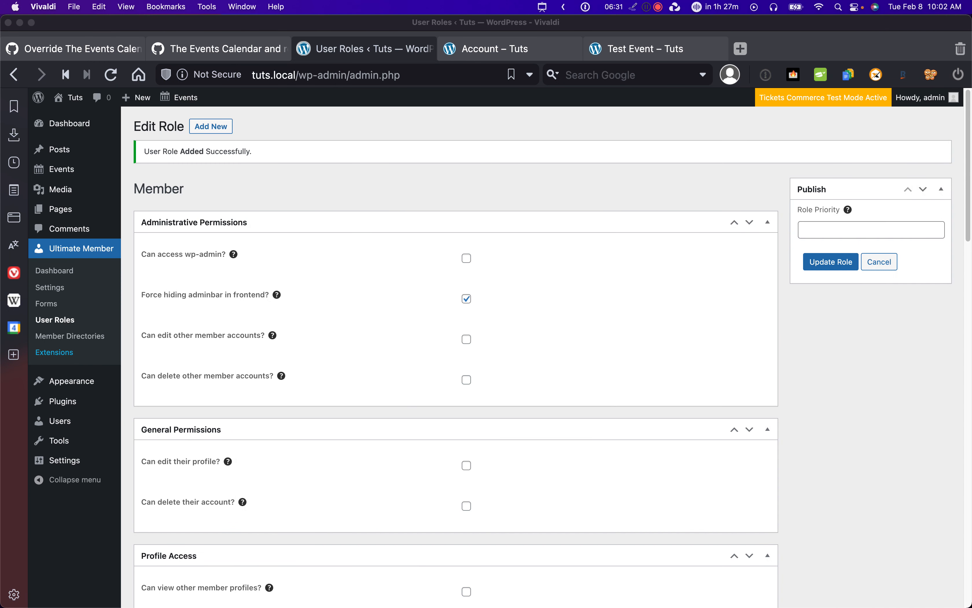
{"action": "left_click", "coordinate": [53, 321]}
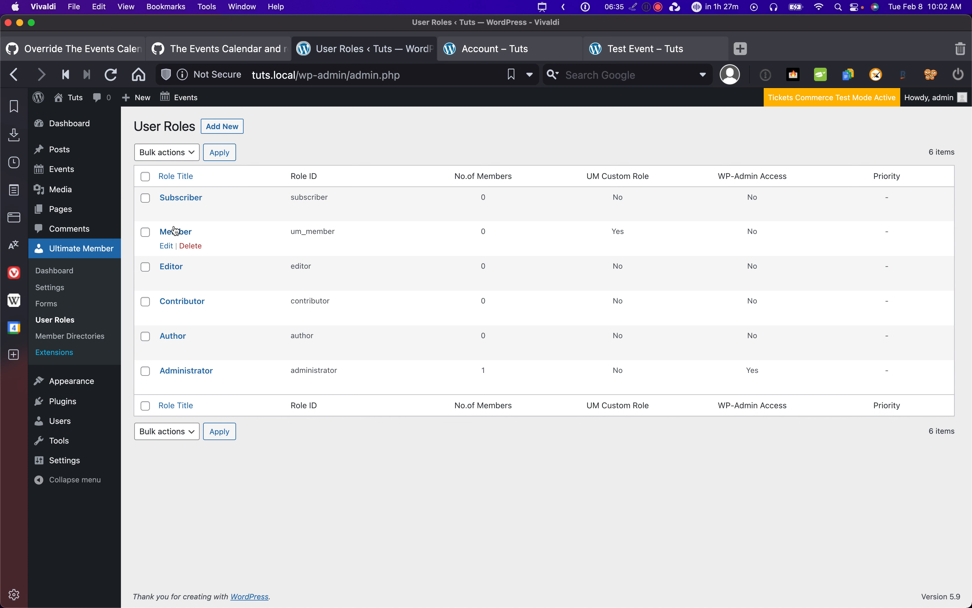
{"action": "left_click_drag", "start_coordinate": [498, 242], "coordinate": [448, 216]}
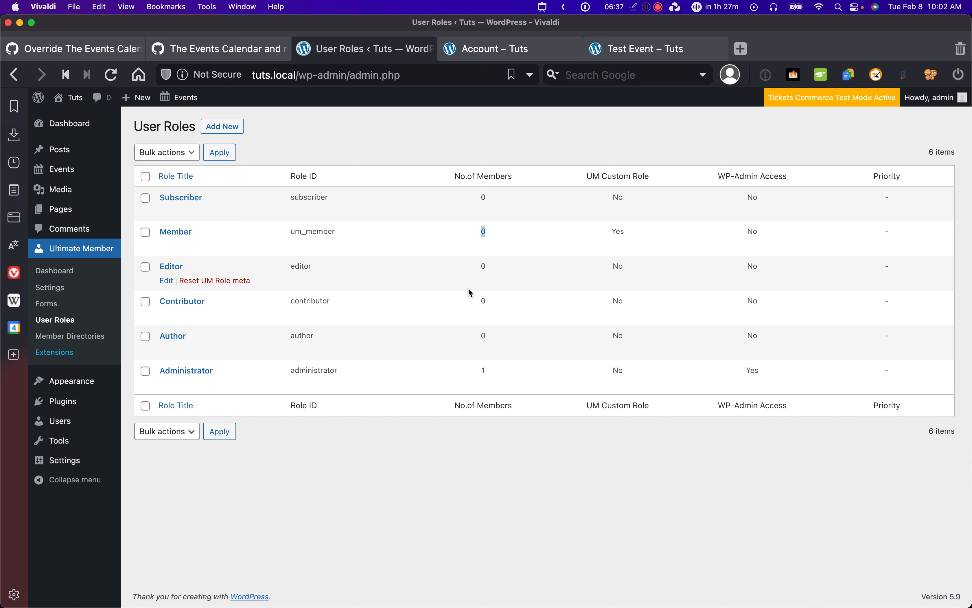
Open the Ultimate Member settings and examine the Access options for content restriction
{"action": "left_click", "coordinate": [51, 305]}
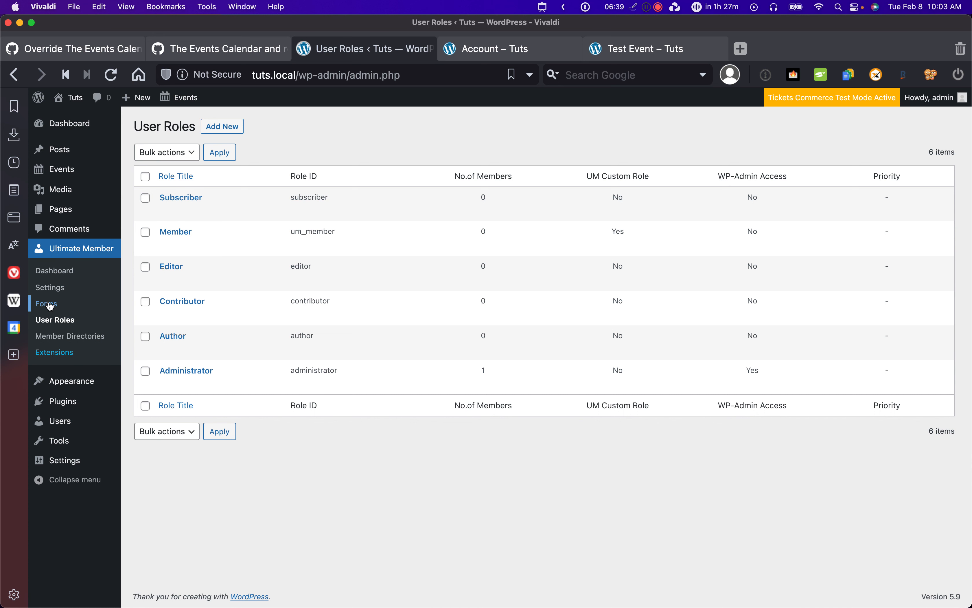
{"action": "left_click", "coordinate": [50, 287]}
{"action": "mouse_move", "coordinate": [54, 424]}
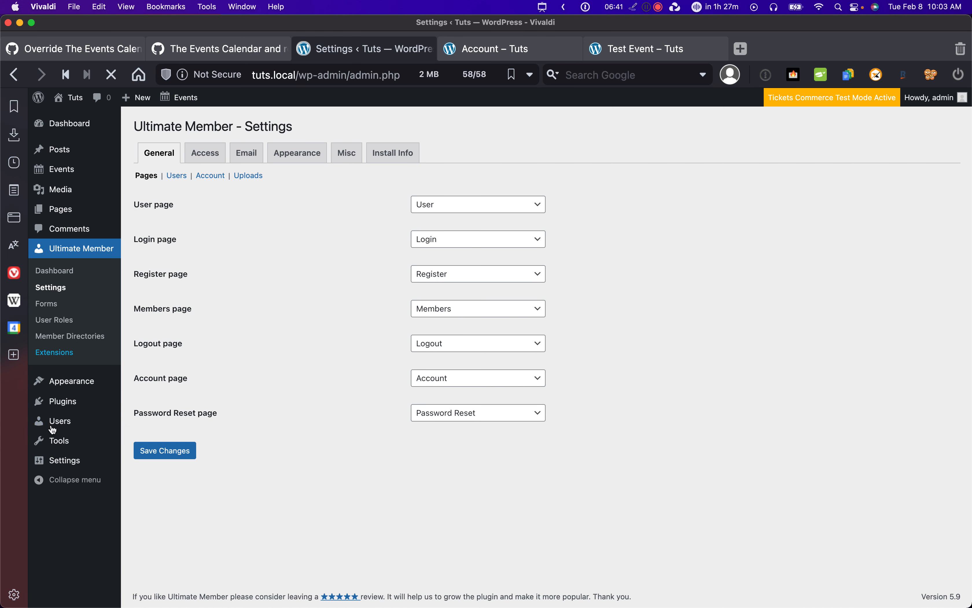
{"action": "left_click", "coordinate": [207, 156]}
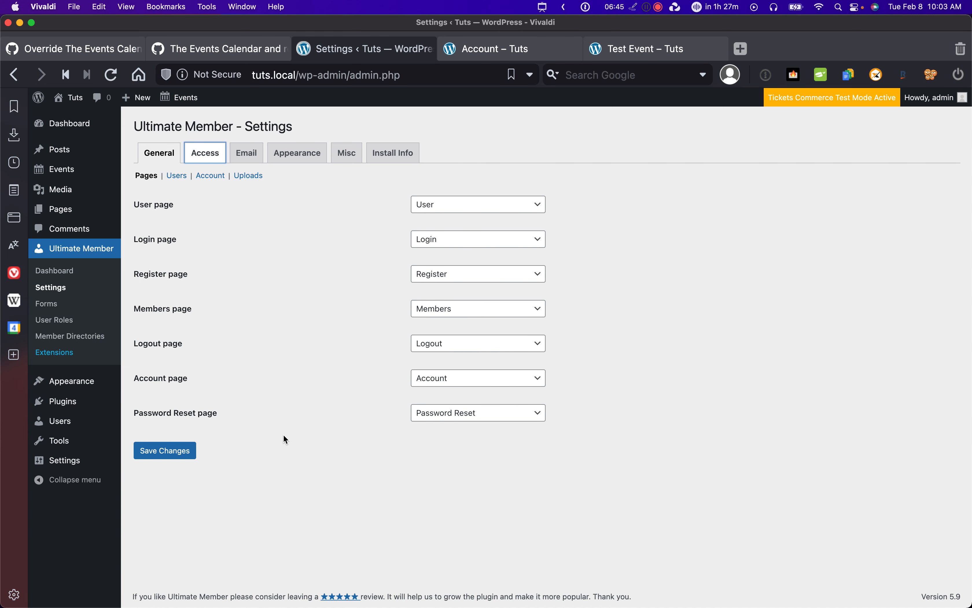
{"action": "left_click", "coordinate": [211, 155]}
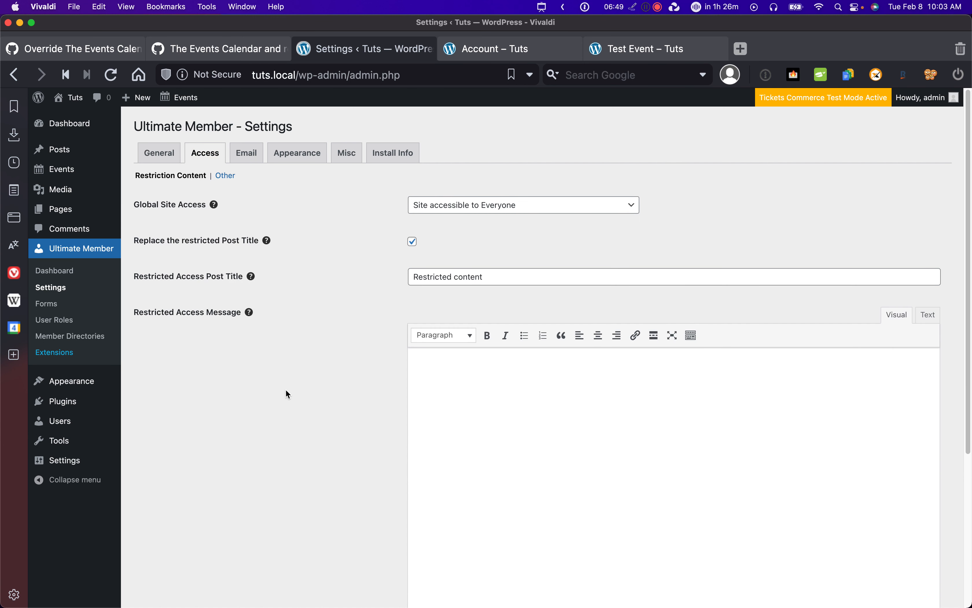
{"action": "scroll", "coordinate": [285, 387], "scroll_direction": "down", "scroll_amount": 5}
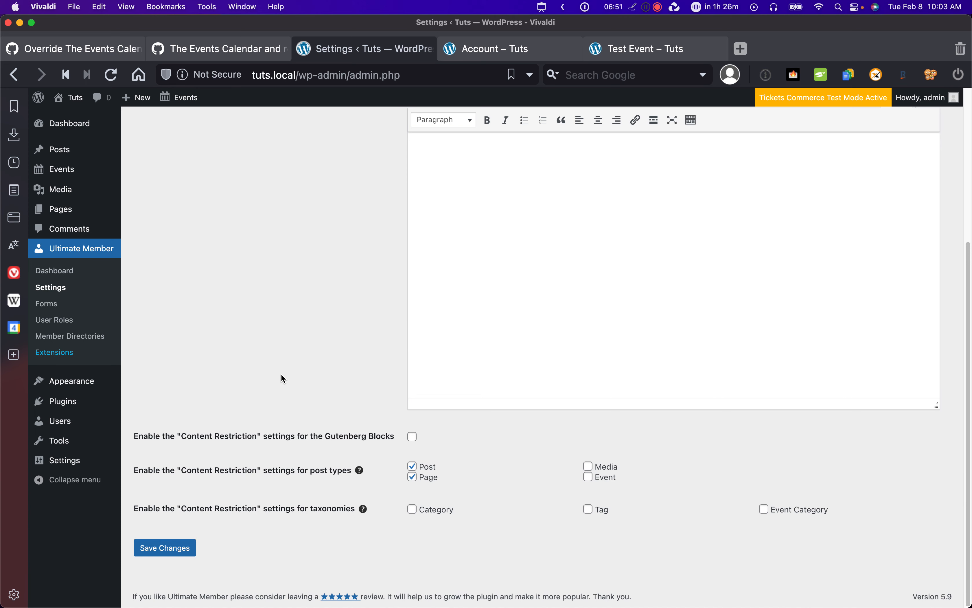
{"action": "scroll", "coordinate": [284, 379], "scroll_direction": "up", "scroll_amount": 5}
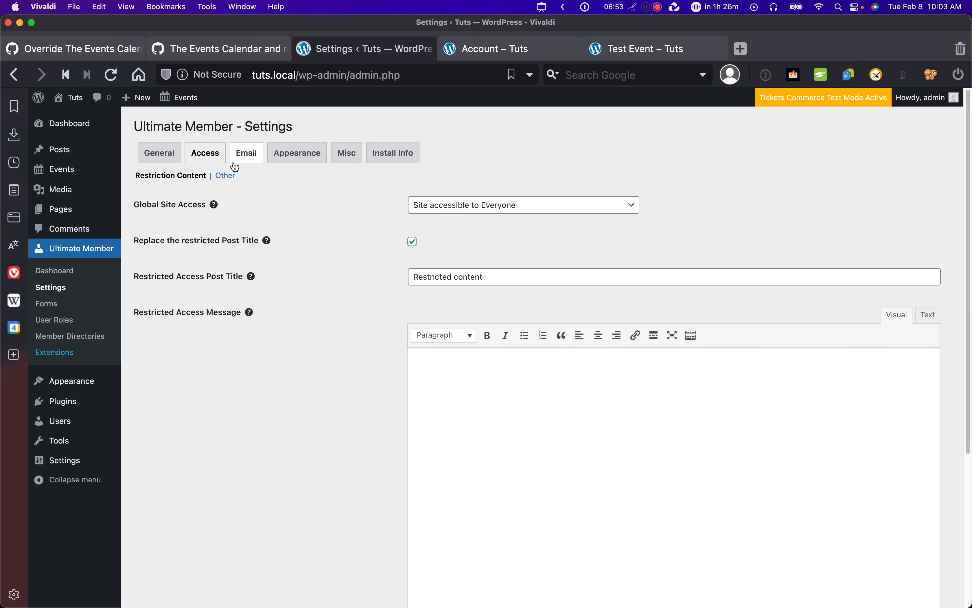
Disable the Members Directory in the general Users settings of Ultimate Member and save the changes
{"action": "left_click", "coordinate": [154, 161]}
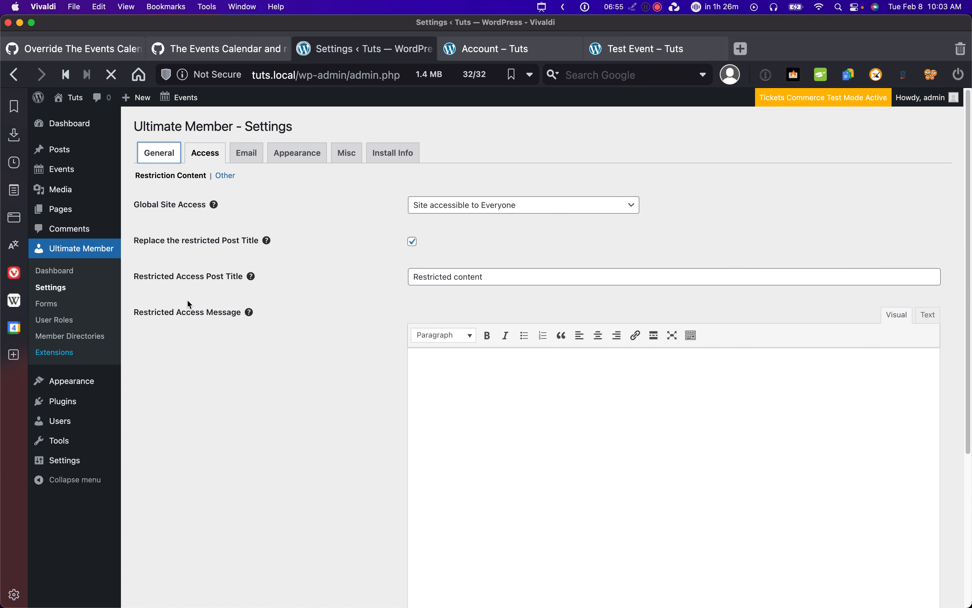
{"action": "left_click", "coordinate": [177, 176]}
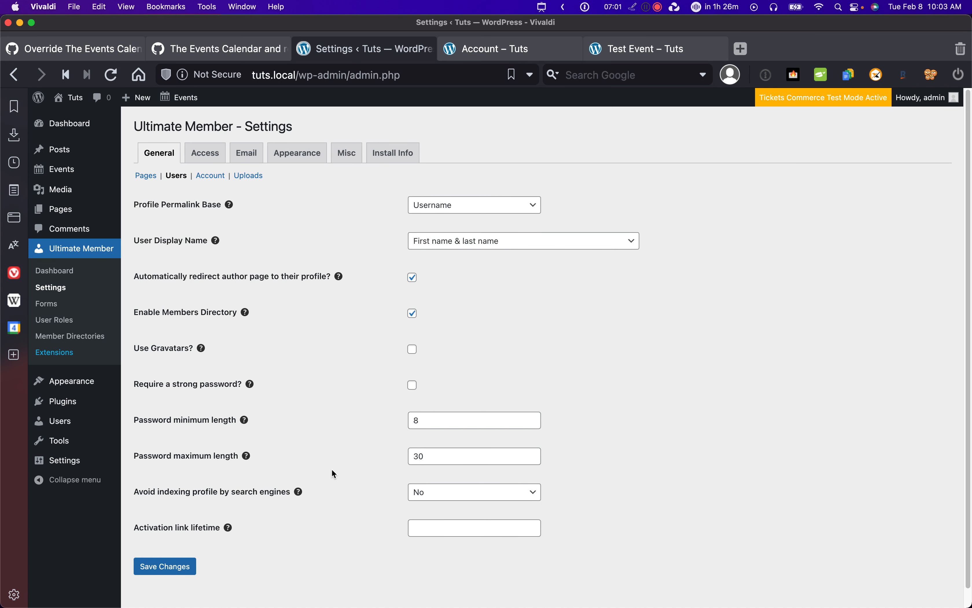
{"action": "left_click", "coordinate": [413, 314]}
{"action": "left_click_drag", "start_coordinate": [184, 317], "coordinate": [206, 316]}
{"action": "left_click", "coordinate": [165, 566]}
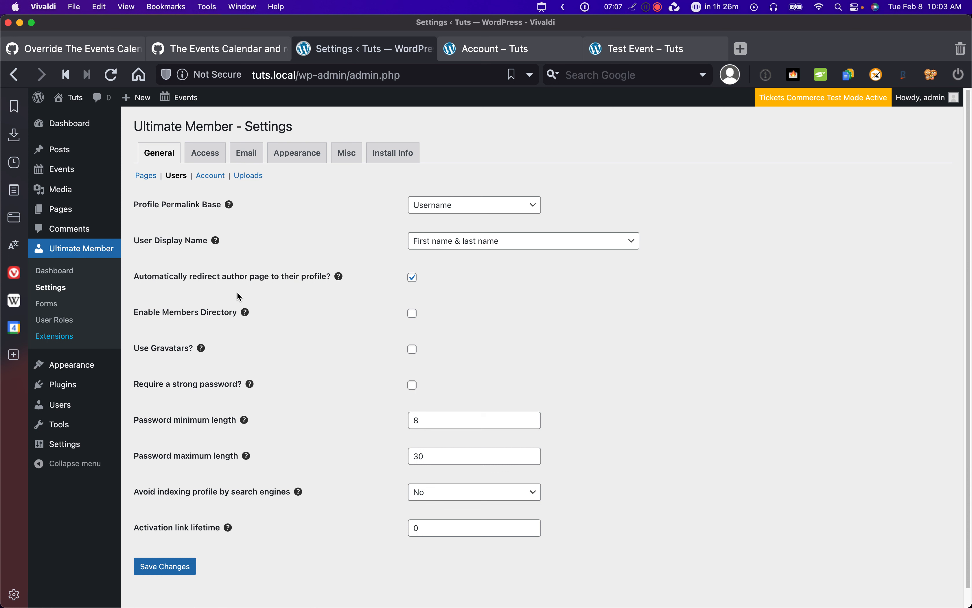
Examine the Account options in Ultimate Member's general settings, including the account tabs, deletion texts and name, e-mail and password options
{"action": "scroll", "coordinate": [284, 326], "scroll_direction": "down", "scroll_amount": 1}
{"action": "scroll", "coordinate": [285, 326], "scroll_direction": "up", "scroll_amount": 1}
{"action": "left_click", "coordinate": [211, 176]}
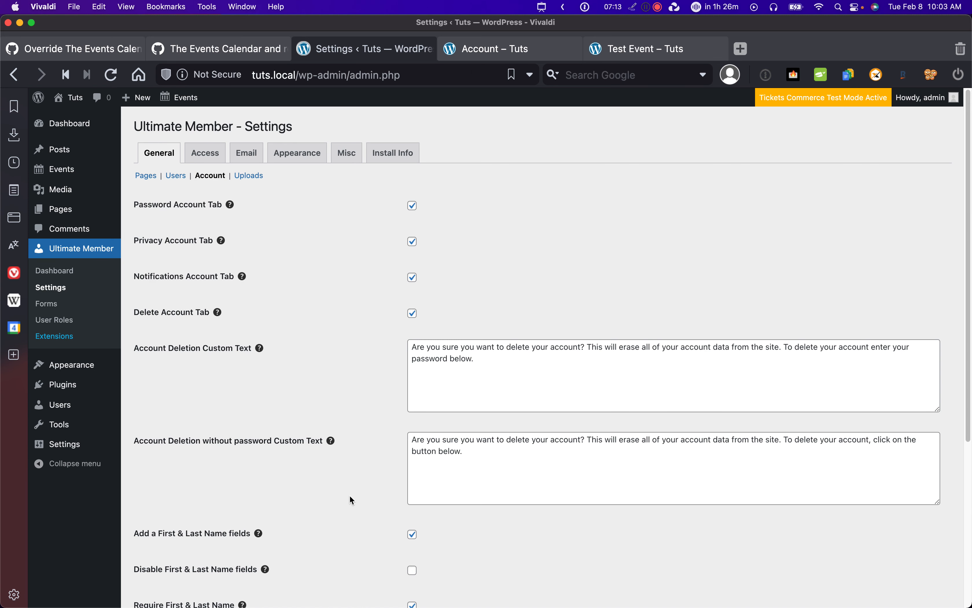
{"action": "scroll", "coordinate": [345, 499], "scroll_direction": "down", "scroll_amount": 1}
{"action": "scroll", "coordinate": [349, 466], "scroll_direction": "down", "scroll_amount": 5}
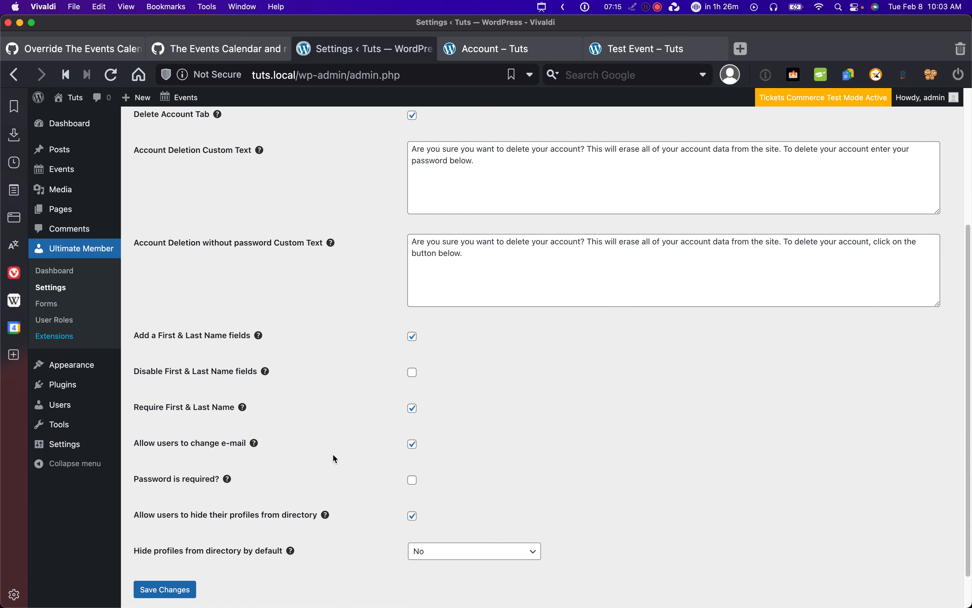
{"action": "scroll", "coordinate": [319, 437], "scroll_direction": "down", "scroll_amount": 1}
{"action": "scroll", "coordinate": [317, 444], "scroll_direction": "up", "scroll_amount": 1}
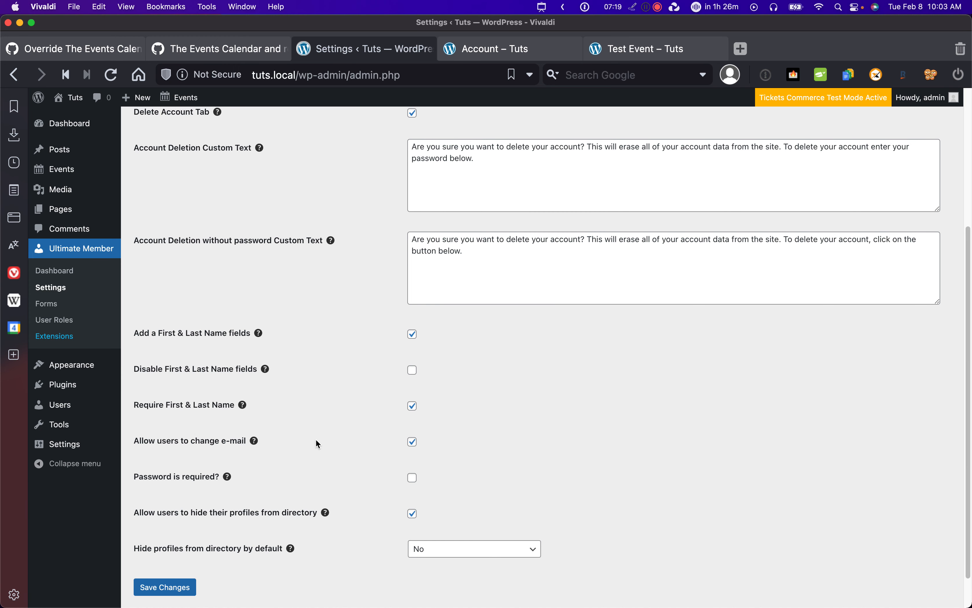
{"action": "scroll", "coordinate": [316, 442], "scroll_direction": "up", "scroll_amount": 5}
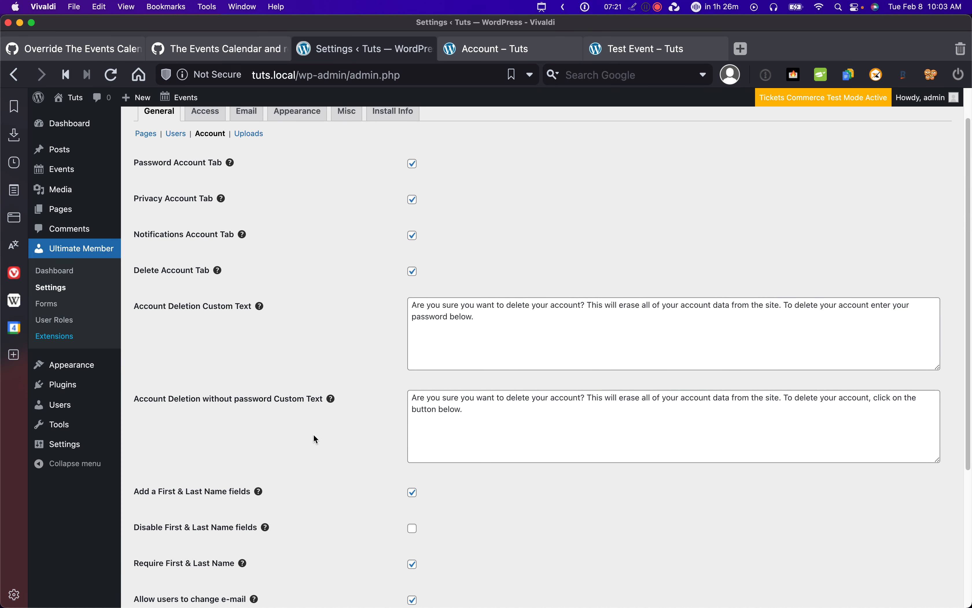
{"action": "scroll", "coordinate": [292, 266], "scroll_direction": "up", "scroll_amount": 1}
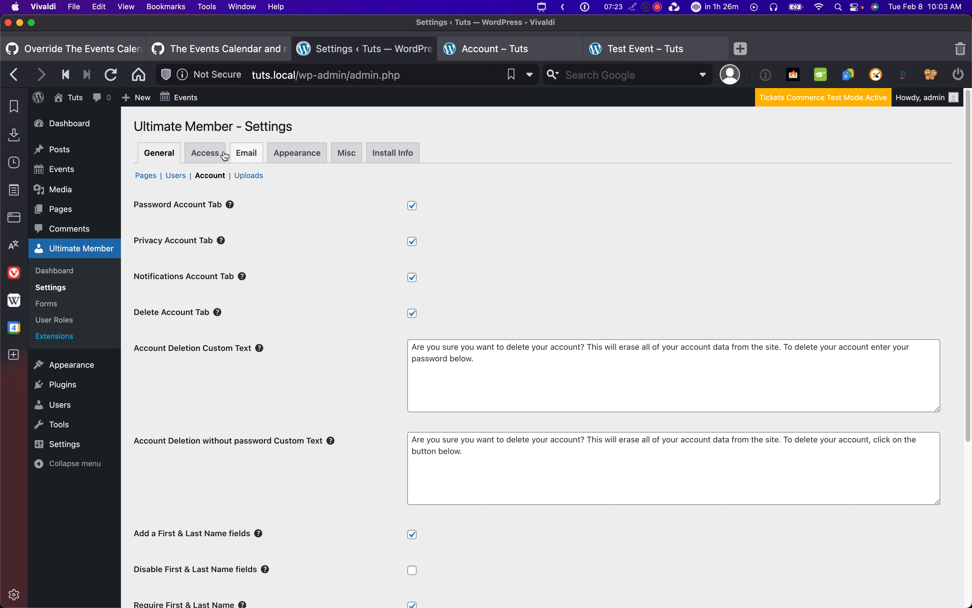
Review Ultimate Member's Restriction Content and Other access options, and return to the general Pages settings
{"action": "left_click", "coordinate": [205, 152]}
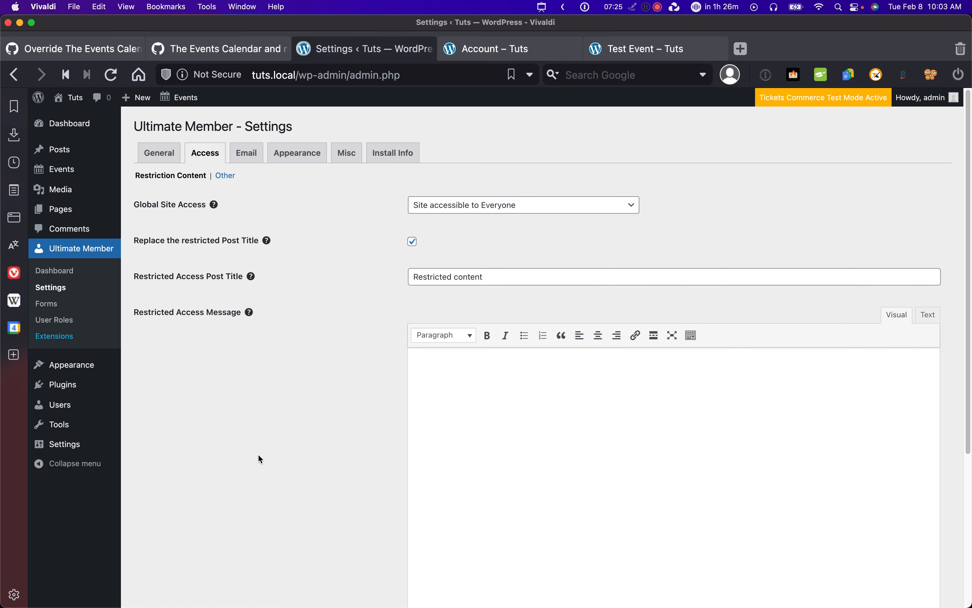
{"action": "left_click", "coordinate": [225, 176]}
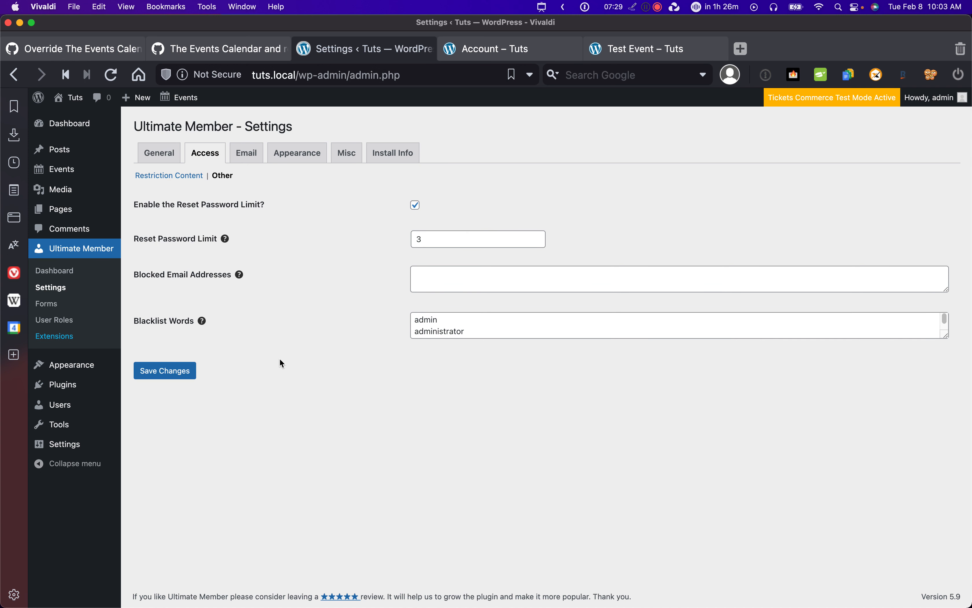
{"action": "left_click", "coordinate": [160, 154]}
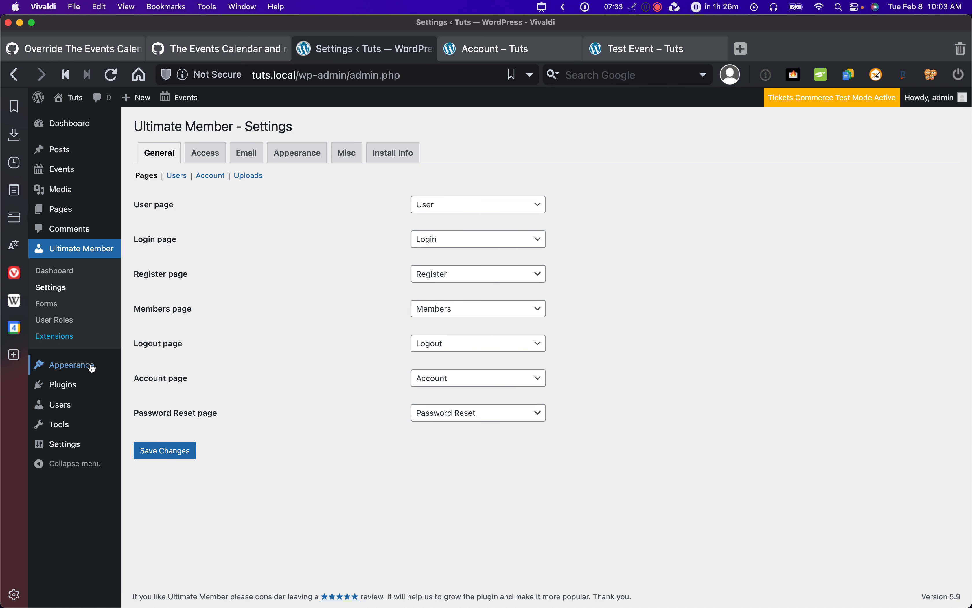
Open Ultimate Member's Default Registration form for editing and move the private Register window out of the way
{"action": "left_click", "coordinate": [48, 304]}
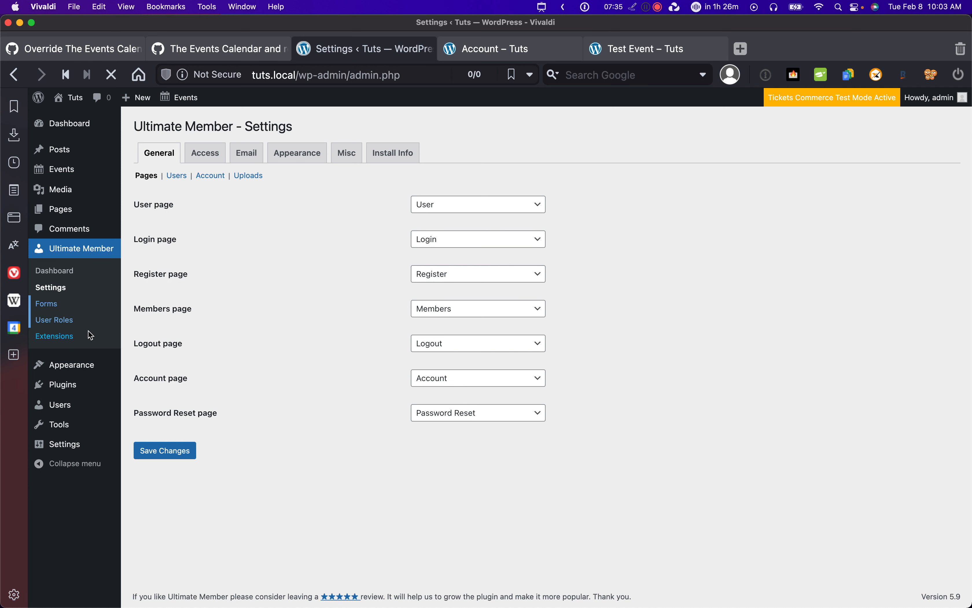
{"action": "left_click", "coordinate": [177, 214]}
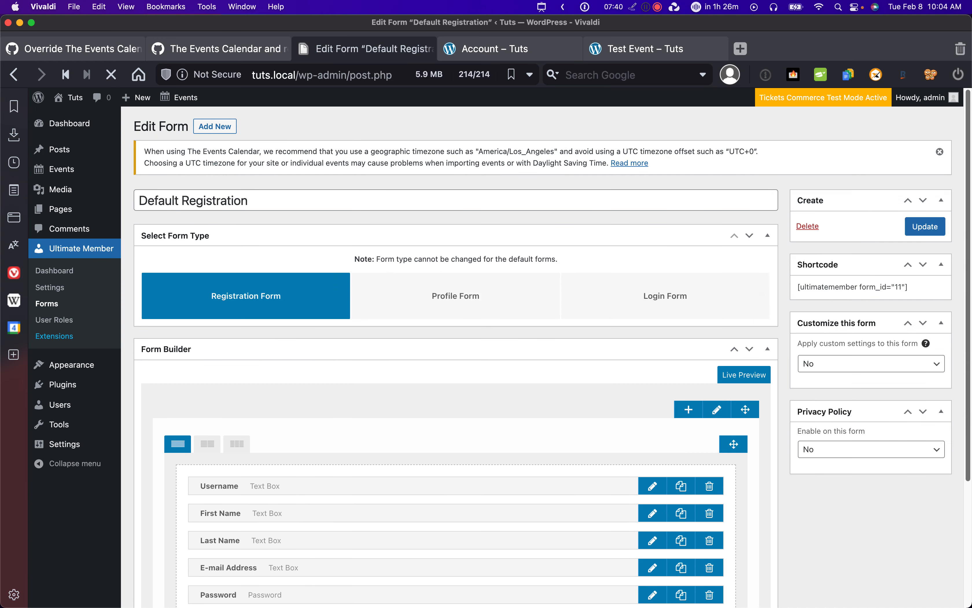
{"action": "left_click_drag", "start_coordinate": [971, 242], "coordinate": [853, 242]}
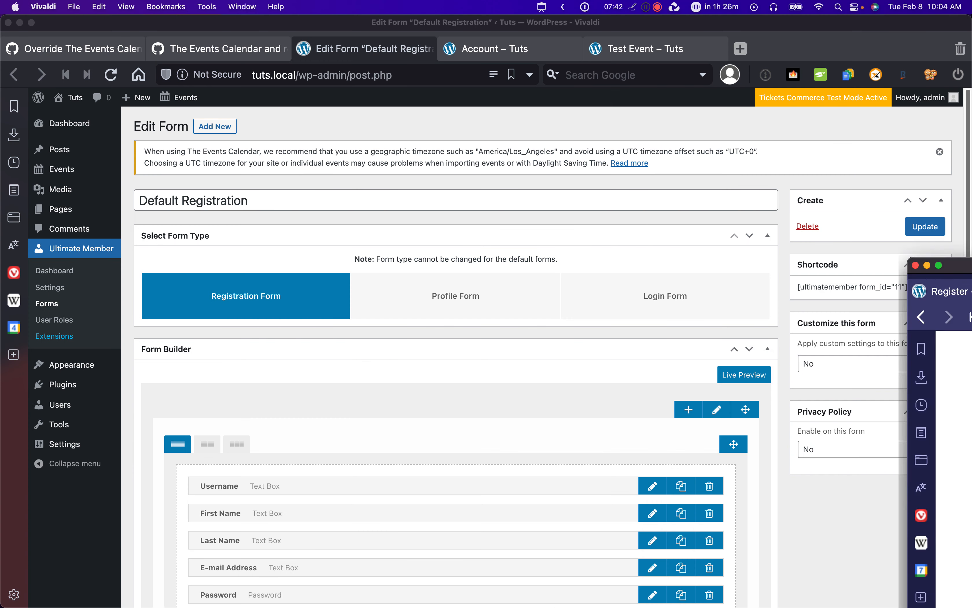
{"action": "scroll", "coordinate": [248, 501], "scroll_direction": "down", "scroll_amount": 2}
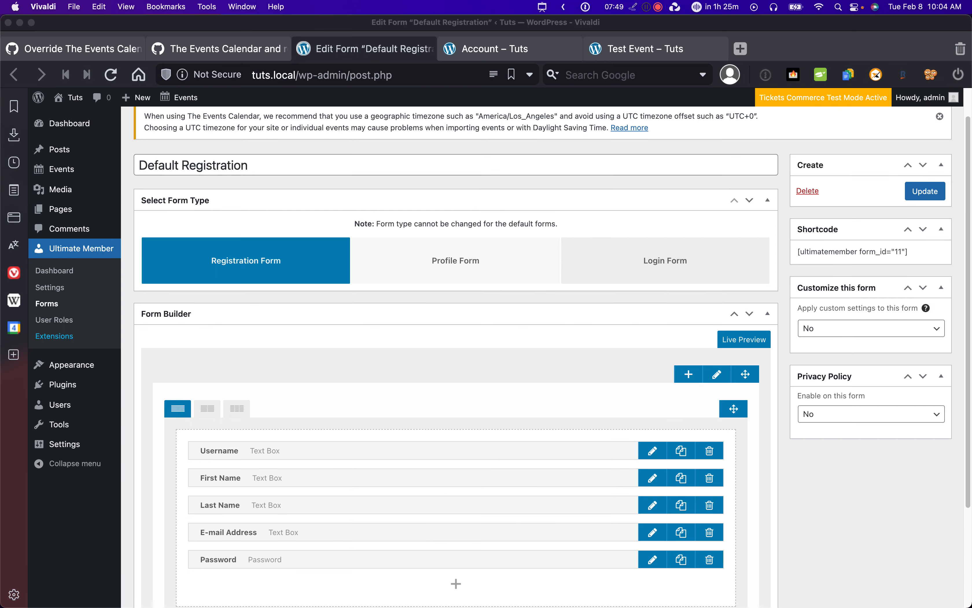
Enable custom settings for the Default Registration form, assign the Member role to it, and update the form
{"action": "left_click", "coordinate": [833, 332]}
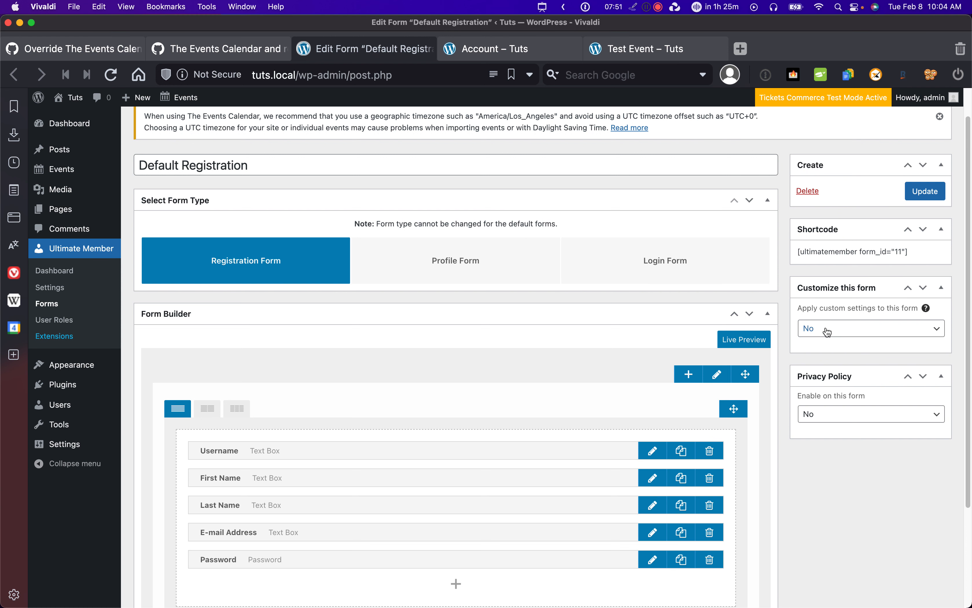
{"action": "left_click", "coordinate": [824, 342]}
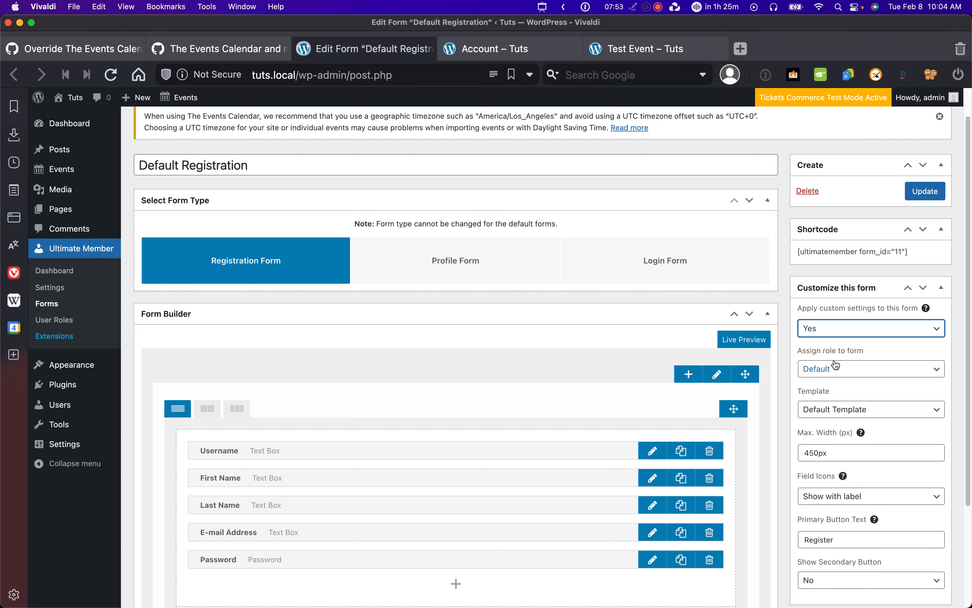
{"action": "left_click", "coordinate": [837, 369]}
{"action": "left_click", "coordinate": [824, 356]}
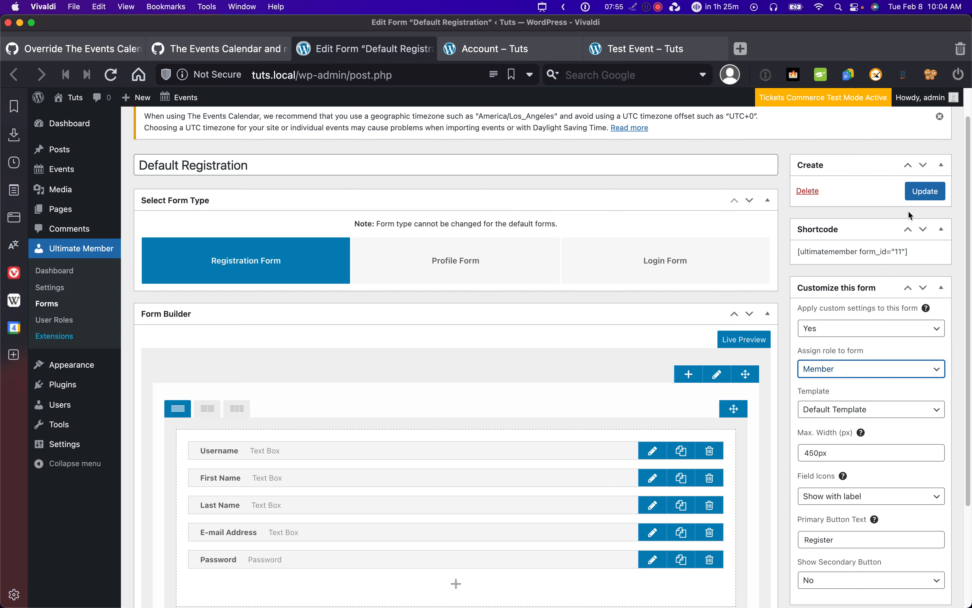
{"action": "left_click", "coordinate": [922, 204]}
Reload the Register page in the private window to examine its fields, and review the Default Registration form's custom settings
{"action": "left_click_drag", "start_coordinate": [0, 153], "coordinate": [24, 16]}
{"action": "left_click", "coordinate": [104, 79]}
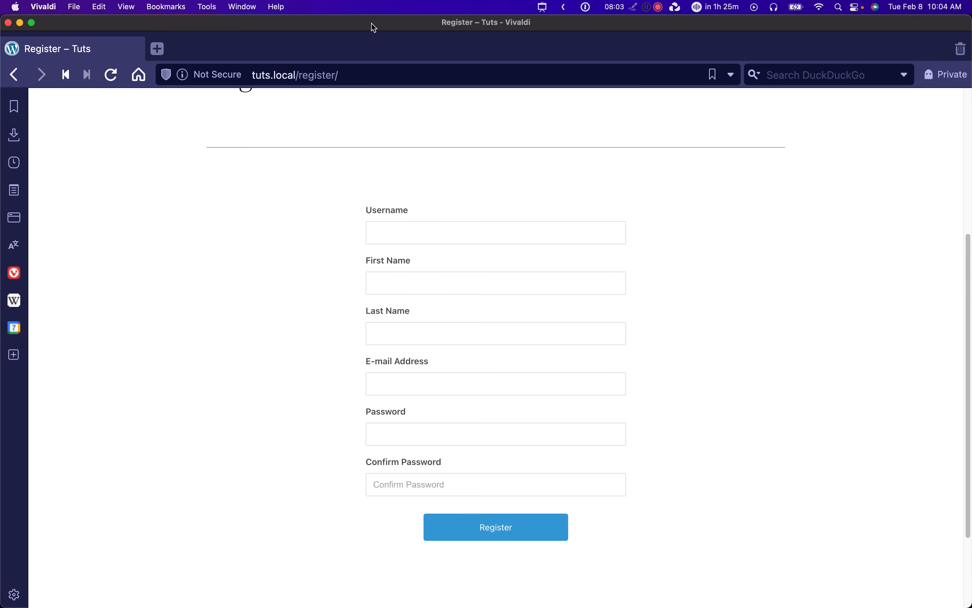
{"action": "left_click_drag", "start_coordinate": [372, 27], "coordinate": [0, 121]}
{"action": "scroll", "coordinate": [821, 388], "scroll_direction": "down", "scroll_amount": 5}
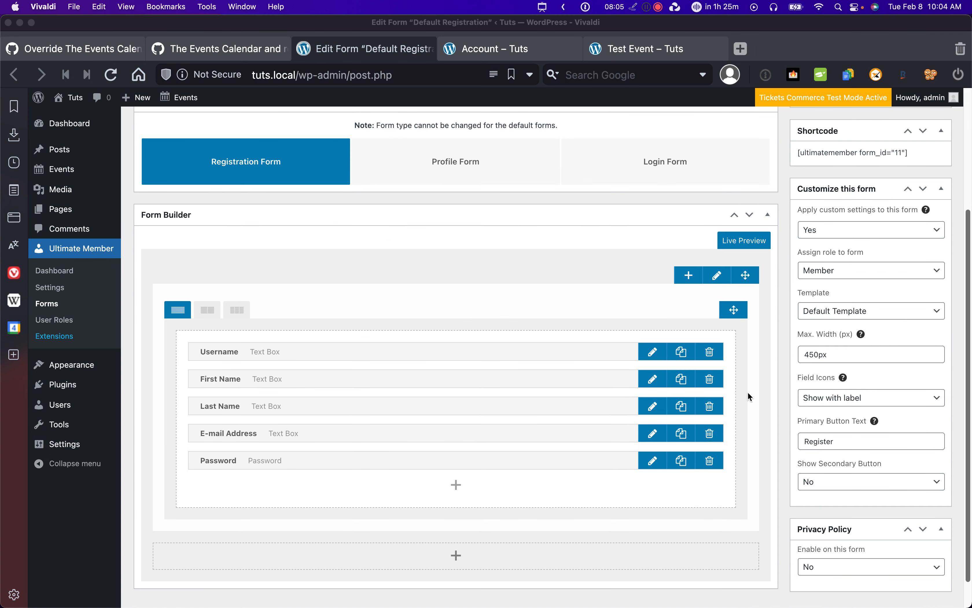
{"action": "scroll", "coordinate": [63, 318], "scroll_direction": "up", "scroll_amount": 5}
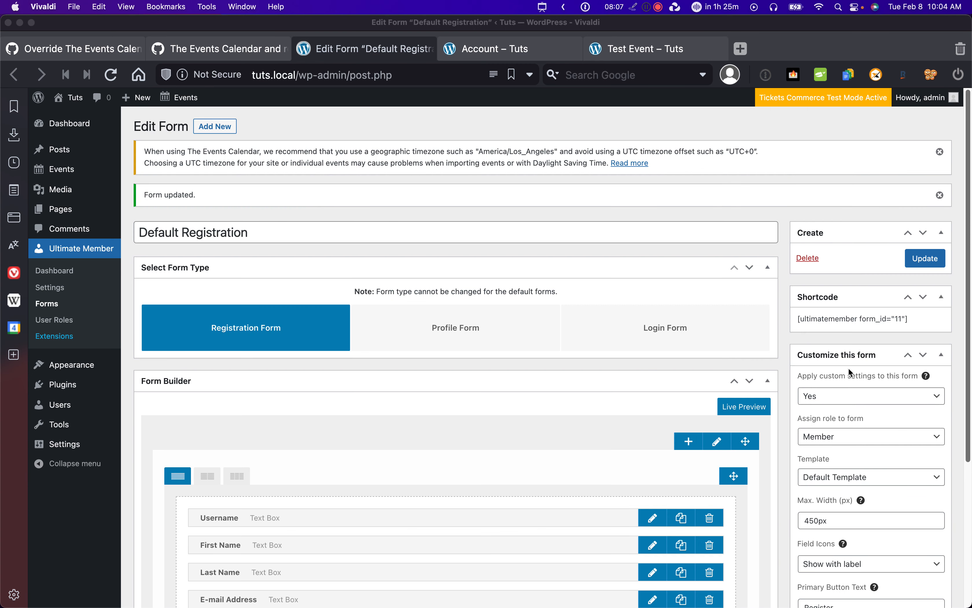
{"action": "left_click", "coordinate": [816, 436]}
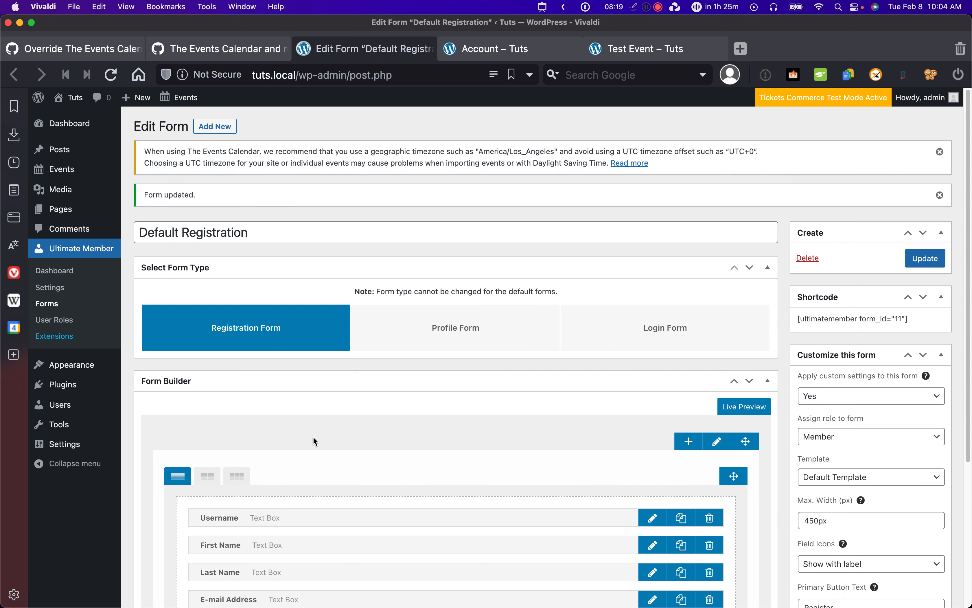
Switch to Finder and examine the plugins and themes folders in wp-content, including the contents of the twentytwenty theme
{"action": "key", "text": "super+Tab"}
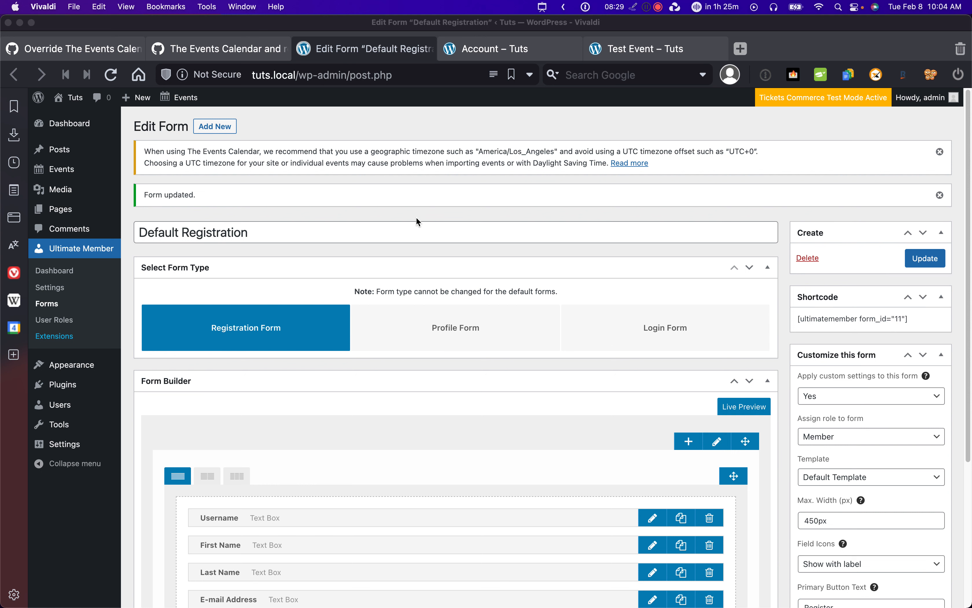
{"action": "left_click_drag", "start_coordinate": [377, 25], "coordinate": [395, 275]}
{"action": "left_click", "coordinate": [364, 80]}
{"action": "left_click", "coordinate": [389, 156]}
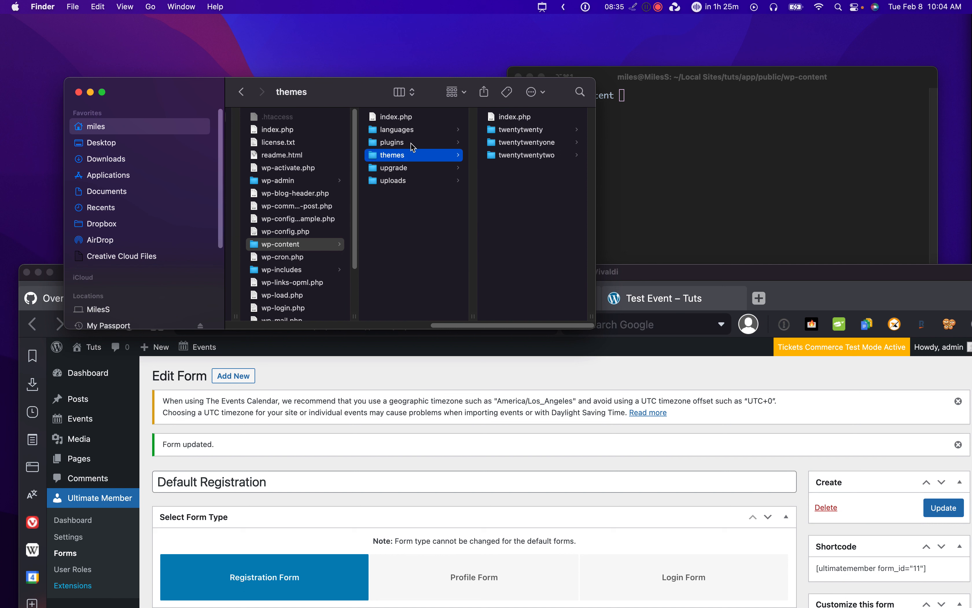
{"action": "left_click", "coordinate": [411, 144]}
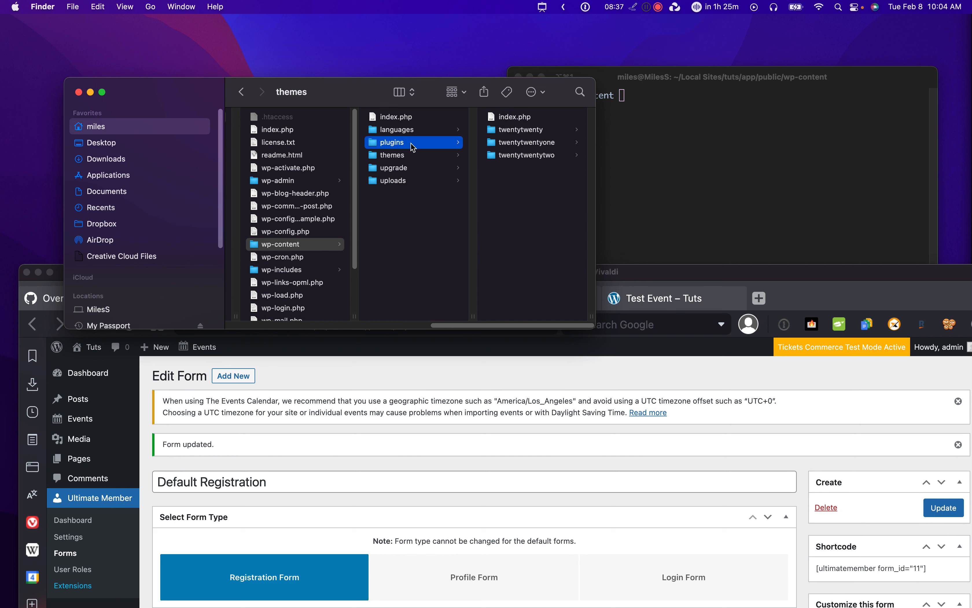
{"action": "left_click", "coordinate": [415, 156]}
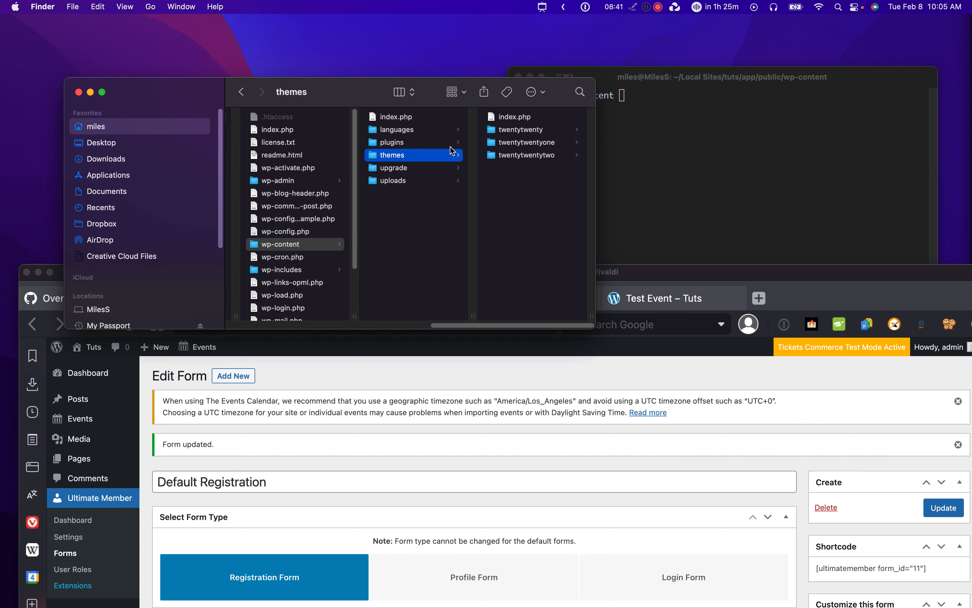
{"action": "left_click", "coordinate": [508, 130]}
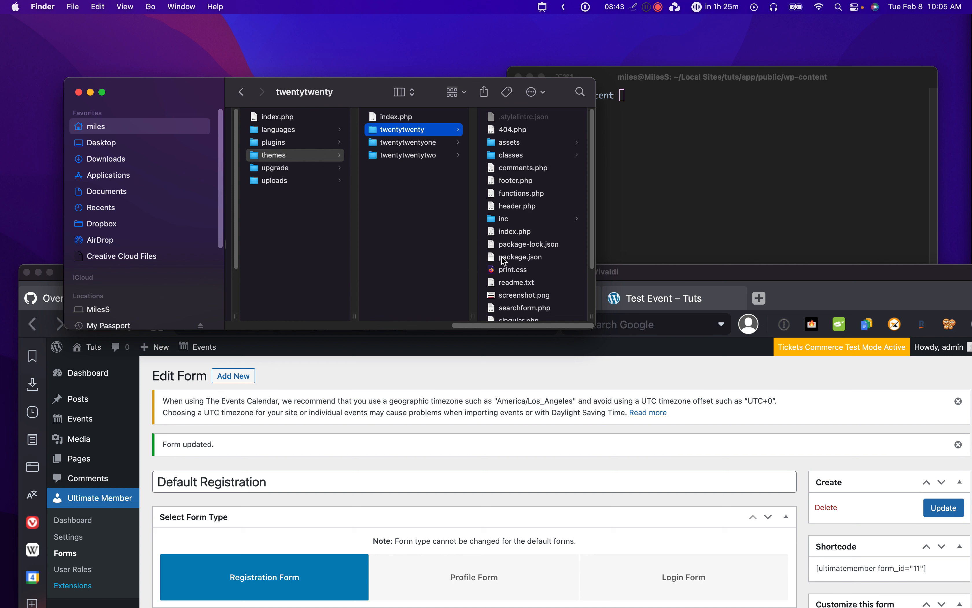
{"action": "left_click", "coordinate": [438, 159]}
{"action": "left_click", "coordinate": [427, 132]}
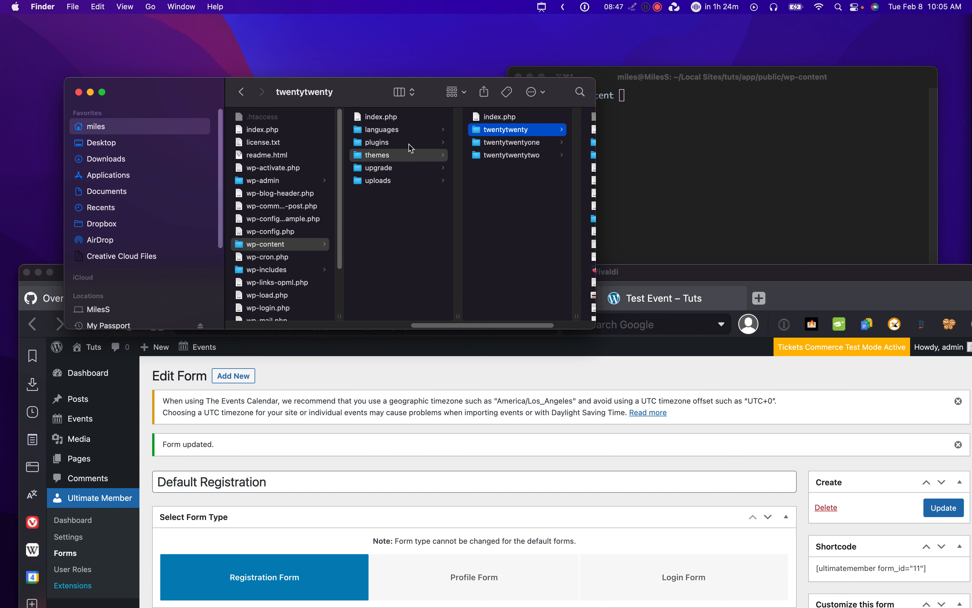
Create a folder named custom-events-plugin inside the wp-content plugins folder
{"action": "left_click", "coordinate": [410, 144]}
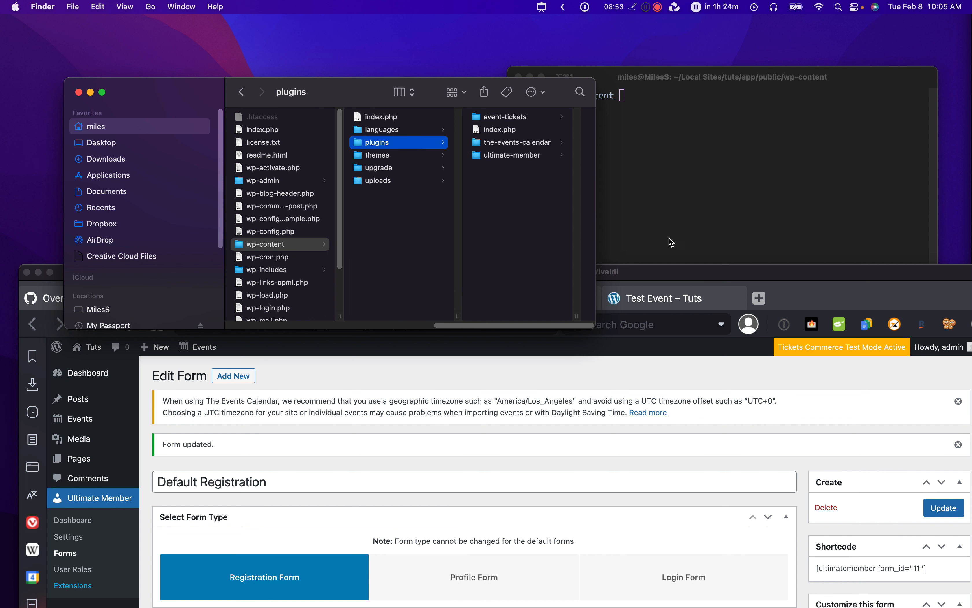
{"action": "right_click", "coordinate": [525, 208]}
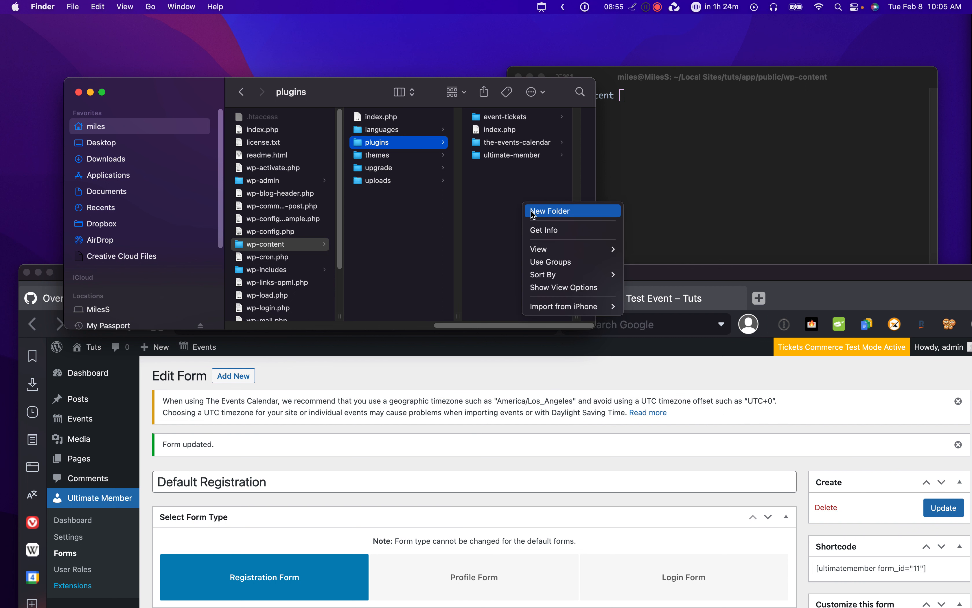
{"action": "left_click", "coordinate": [532, 212]}
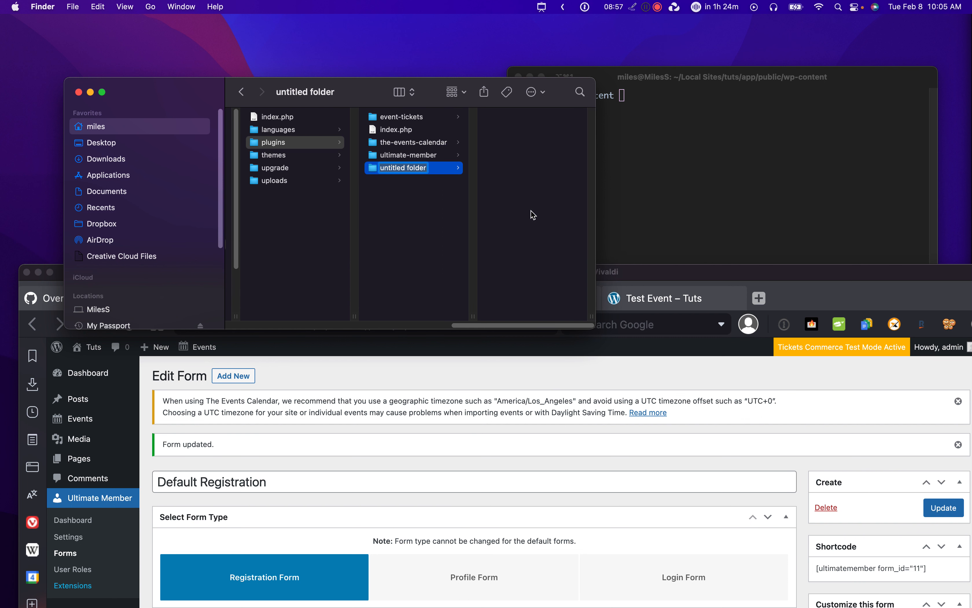
{"action": "type", "text": "custom-events-plugin"}
{"action": "key", "text": "Return"}
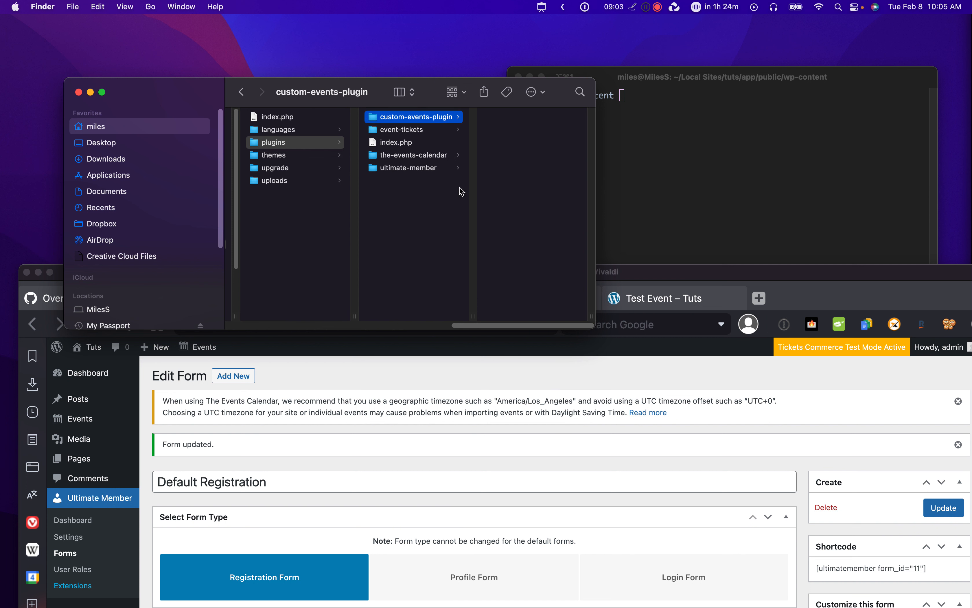
Look into the event-tickets and the-events-calendar plugin folders, and reselect the custom-events-plugin folder
{"action": "key", "text": "Down"}
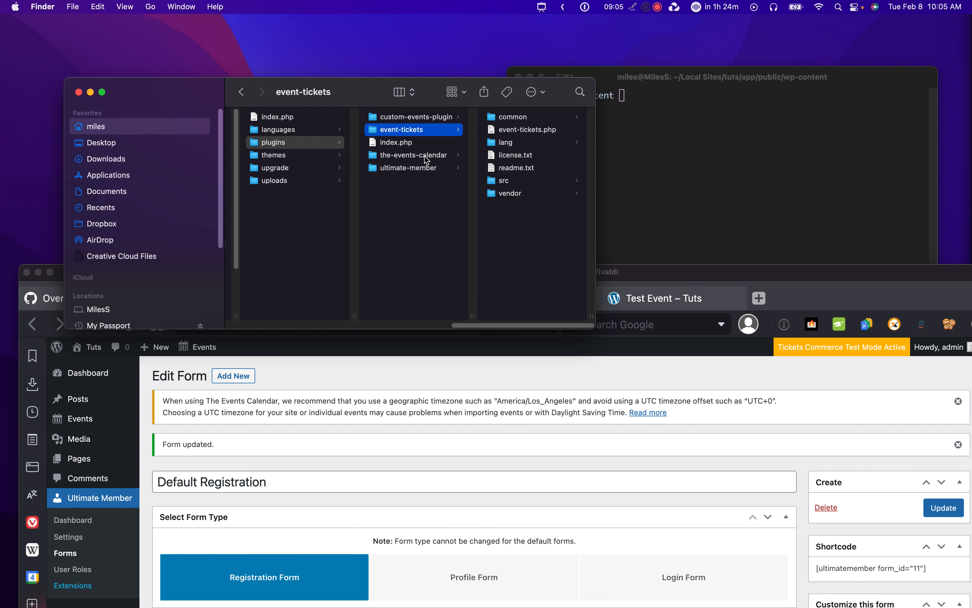
{"action": "left_click", "coordinate": [432, 156]}
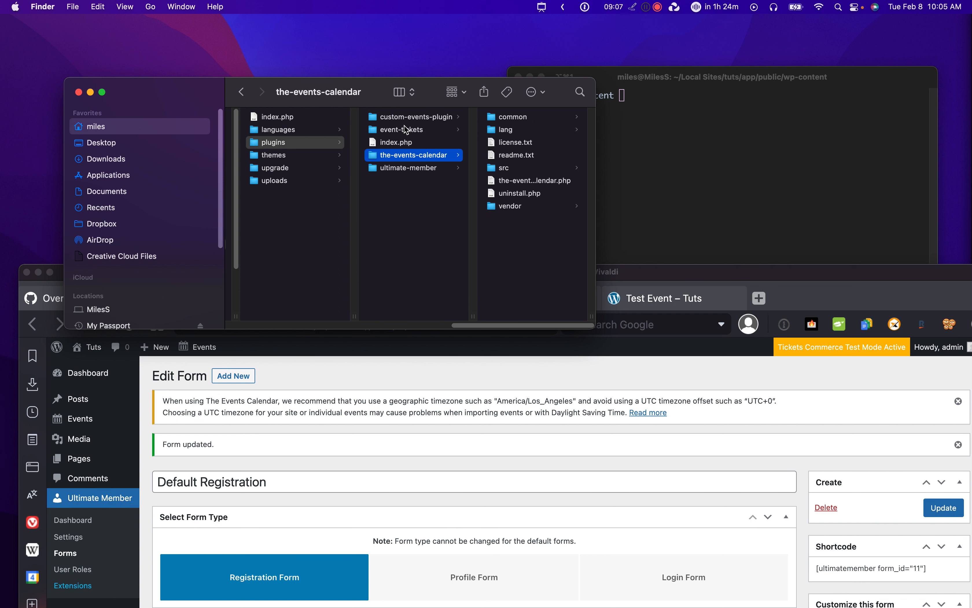
{"action": "key", "text": "Up"}
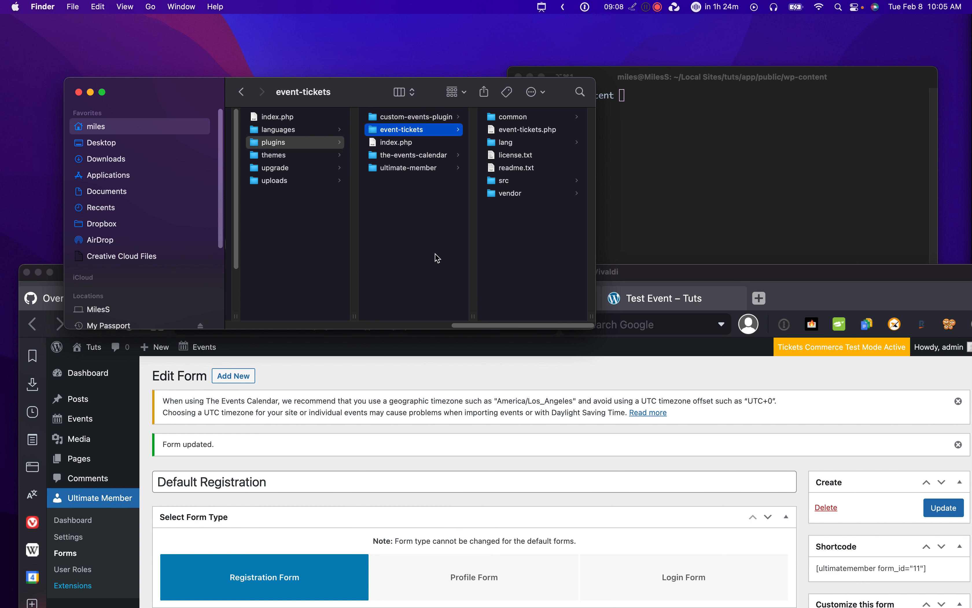
{"action": "left_click", "coordinate": [413, 121]}
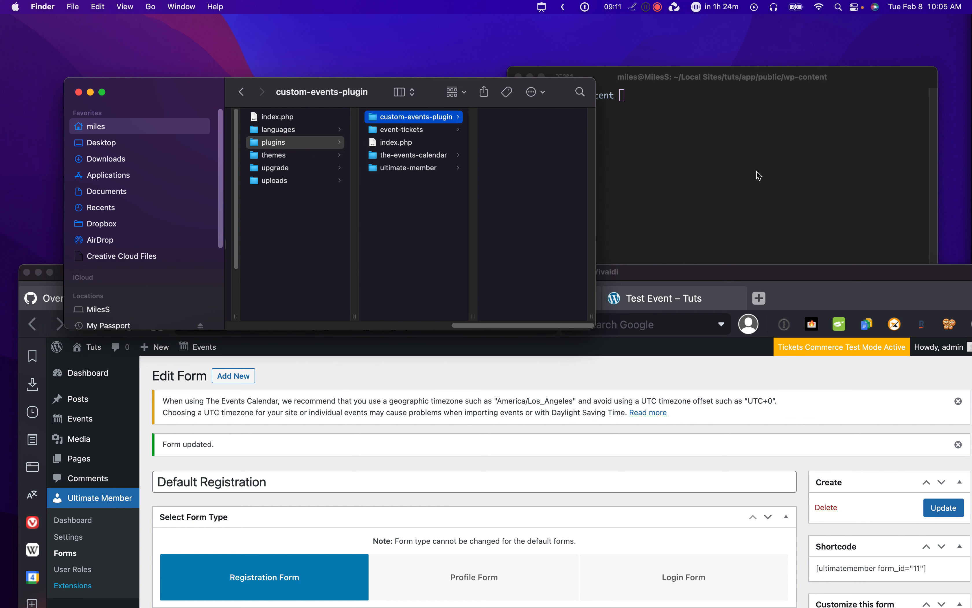
Switch to iTerm2, arrange the terminal beside the Finder window, list wp-content, and change into the plugins directory
{"action": "left_click", "coordinate": [768, 174]}
{"action": "left_click_drag", "start_coordinate": [627, 77], "coordinate": [651, 114]}
{"action": "left_click_drag", "start_coordinate": [347, 85], "coordinate": [320, 77]}
{"action": "left_click", "coordinate": [606, 176]}
{"action": "type", "text": "ls"}
{"action": "key", "text": "Return"}
{"action": "type", "text": "cd p"}
{"action": "key", "text": "Tab"}
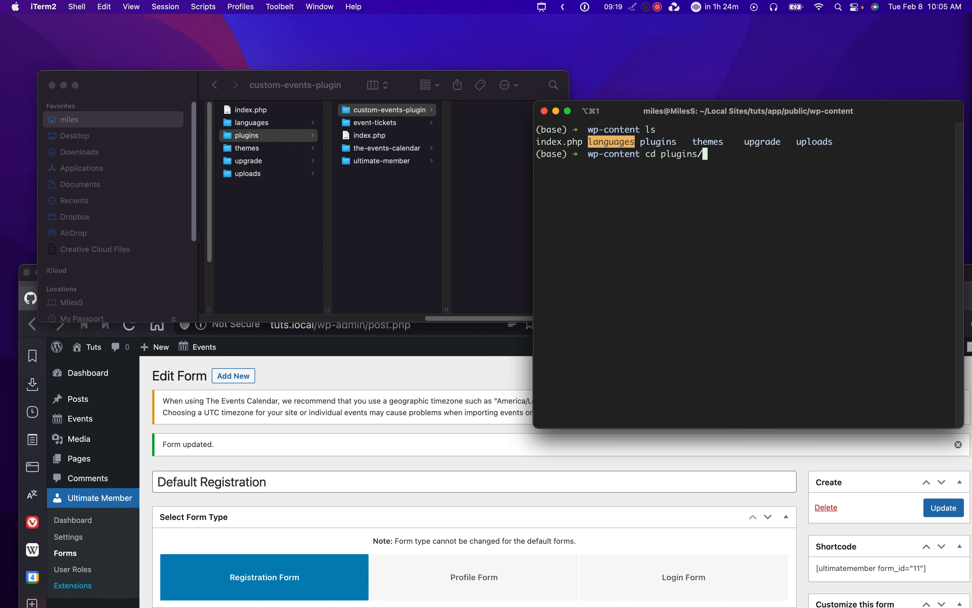
{"action": "key", "text": "Return"}
List the plugins directory, change into custom-events-plugin, and list its contents
{"action": "type", "text": "ls"}
{"action": "key", "text": "Return"}
{"action": "type", "text": "cd"}
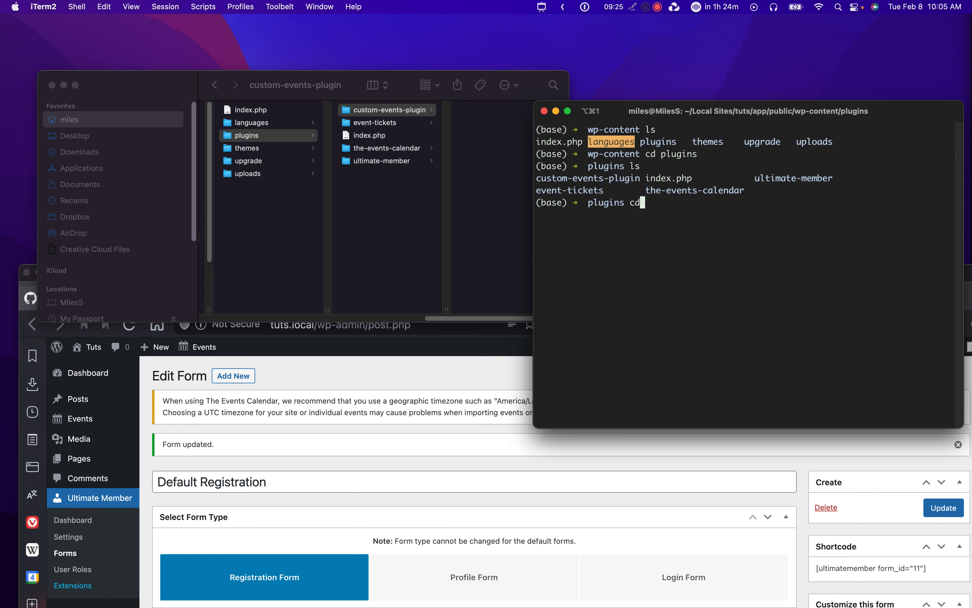
{"action": "key", "text": "BackSpace"}
{"action": "key", "text": "BackSpace"}
{"action": "type", "text": "cd cus"}
{"action": "key", "text": "Tab"}
{"action": "key", "text": "Return"}
{"action": "type", "text": "ls"}
{"action": "key", "text": "Return"}
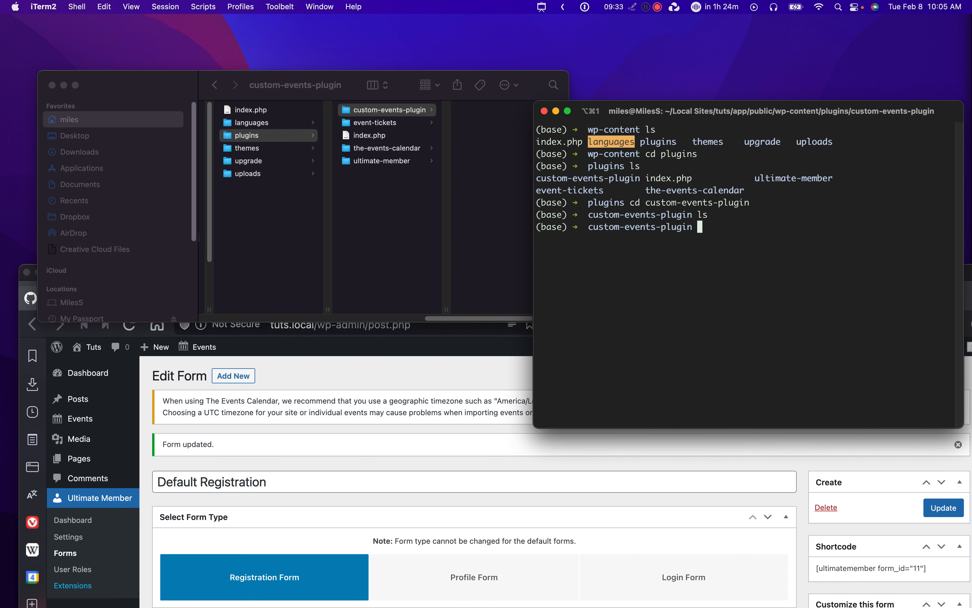
Open the current folder in VS Code from the terminal, then reposition and widen the editor window
{"action": "type", "text": "code ."}
{"action": "key", "text": "Return"}
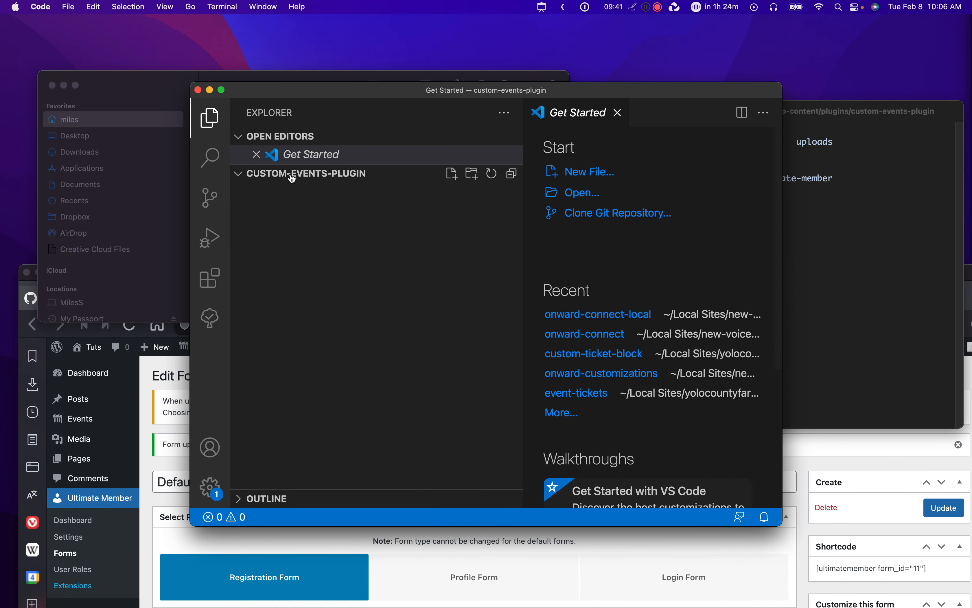
{"action": "left_click_drag", "start_coordinate": [400, 92], "coordinate": [393, 61]}
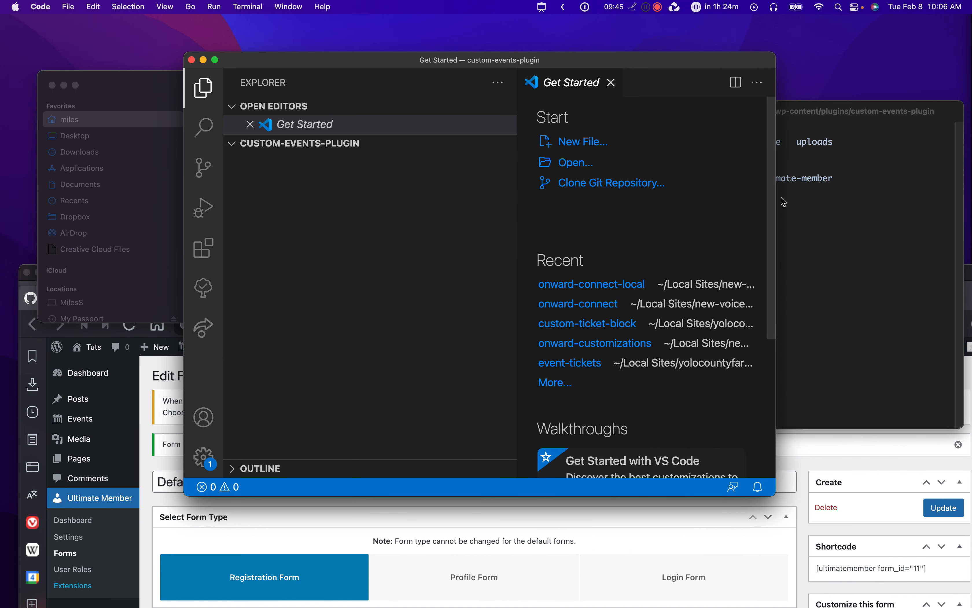
{"action": "left_click_drag", "start_coordinate": [777, 197], "coordinate": [963, 193]}
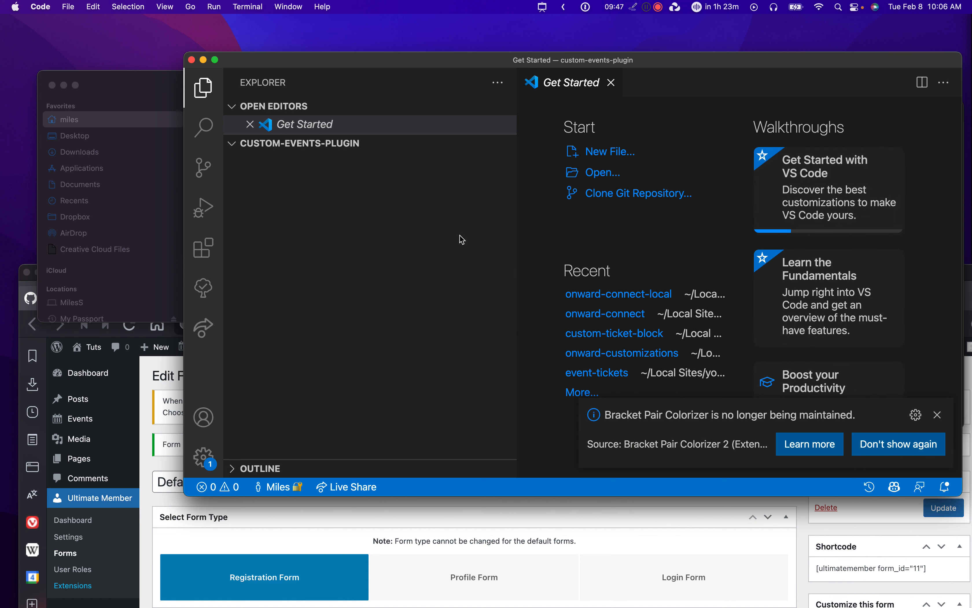
Create a file named custom-events-plugin.php in the custom-events-plugin folder
{"action": "left_click", "coordinate": [281, 144]}
{"action": "left_click", "coordinate": [238, 148]}
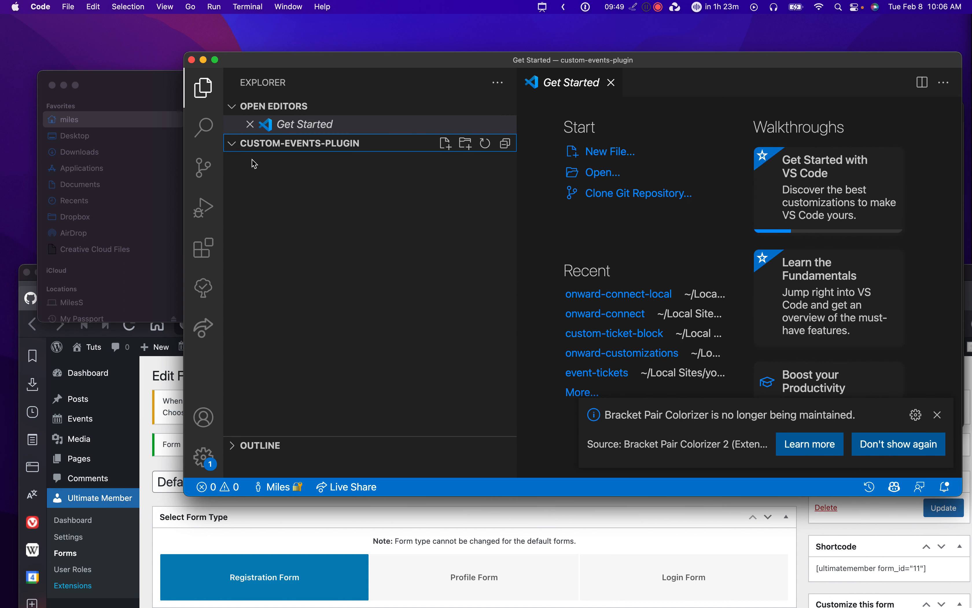
{"action": "left_click", "coordinate": [279, 199]}
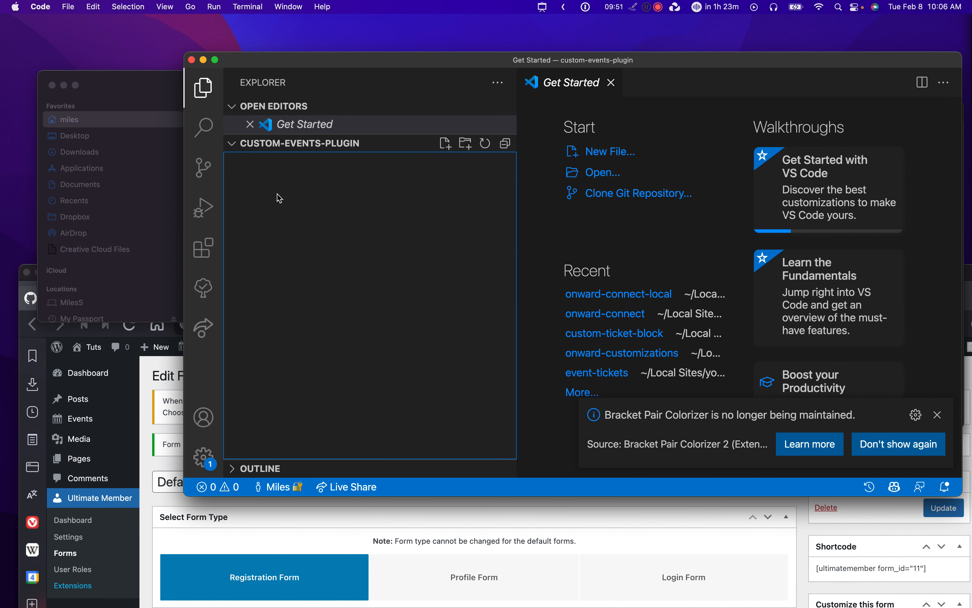
{"action": "right_click", "coordinate": [278, 176]}
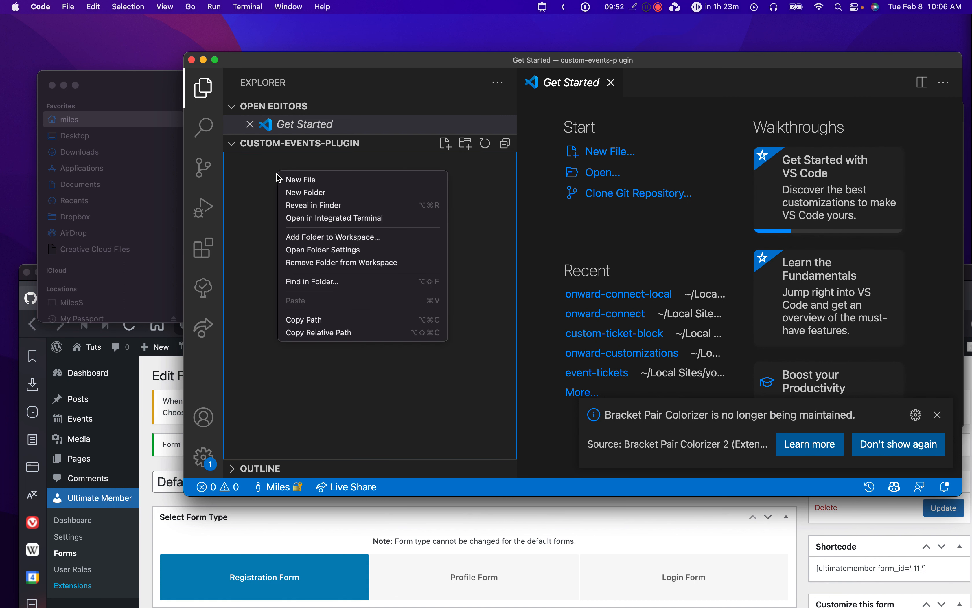
{"action": "left_click", "coordinate": [304, 181]}
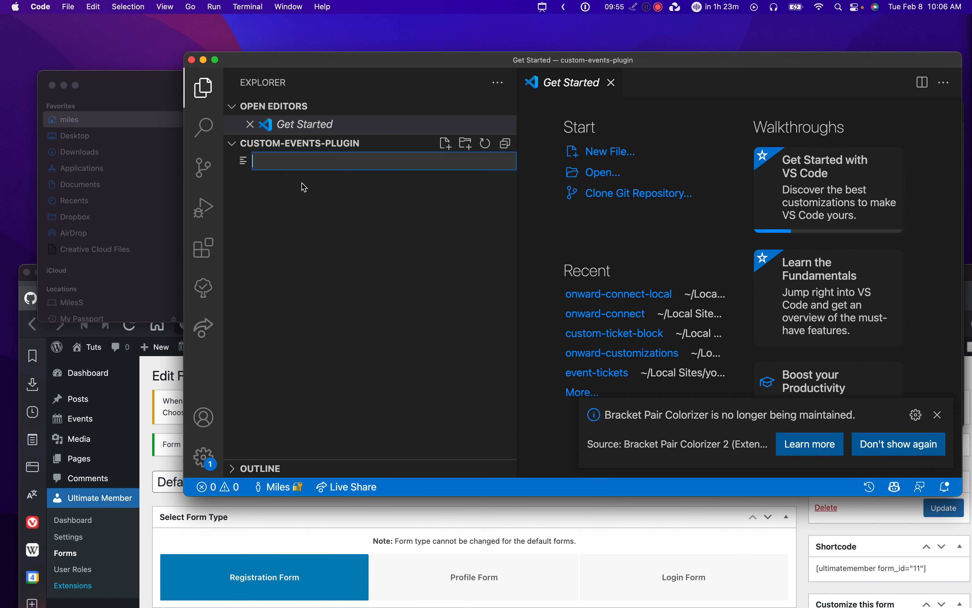
{"action": "type", "text": "custom-events-plugin.php"}
{"action": "key", "text": "Return"}
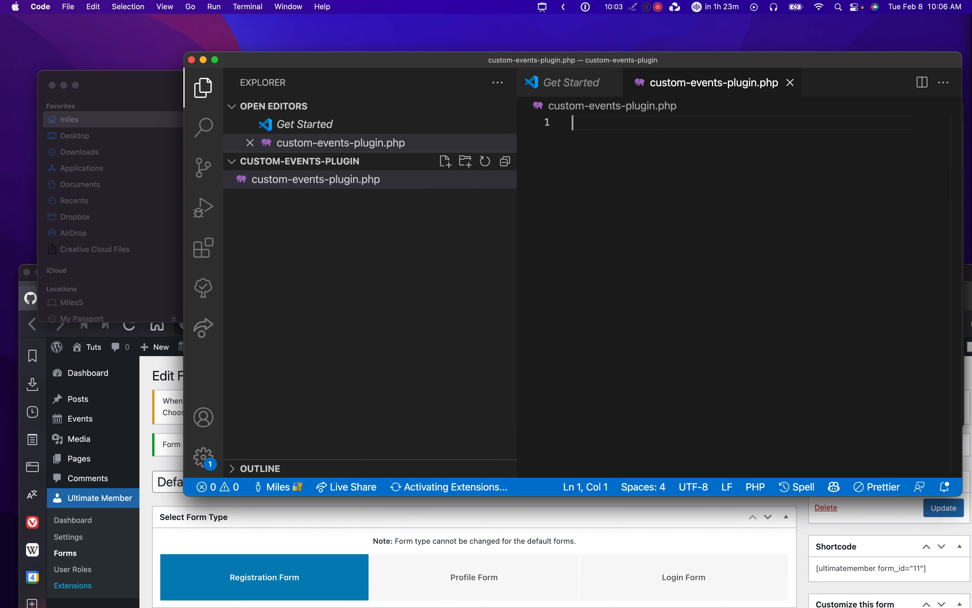
Switch to Finder to check custom-events-plugin.php in the plugin folder, then return to the empty file in VS Code
{"action": "left_click_drag", "start_coordinate": [380, 64], "coordinate": [397, 199]}
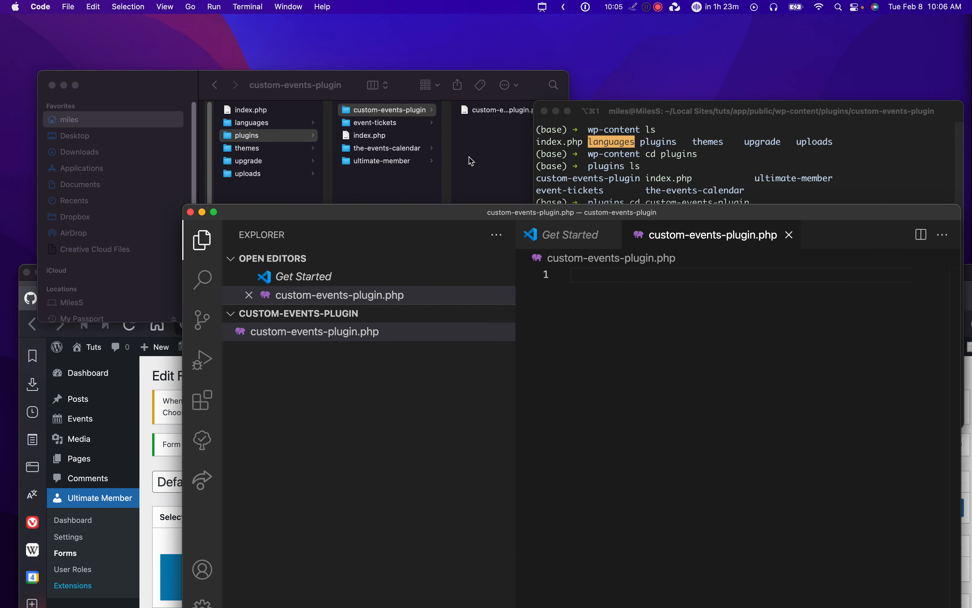
{"action": "left_click", "coordinate": [498, 109]}
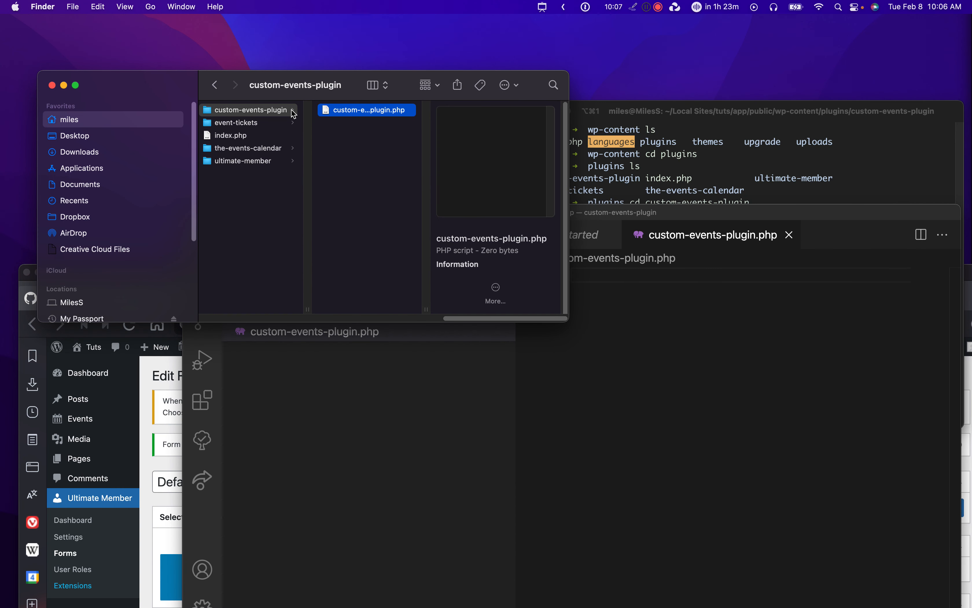
{"action": "left_click", "coordinate": [625, 471]}
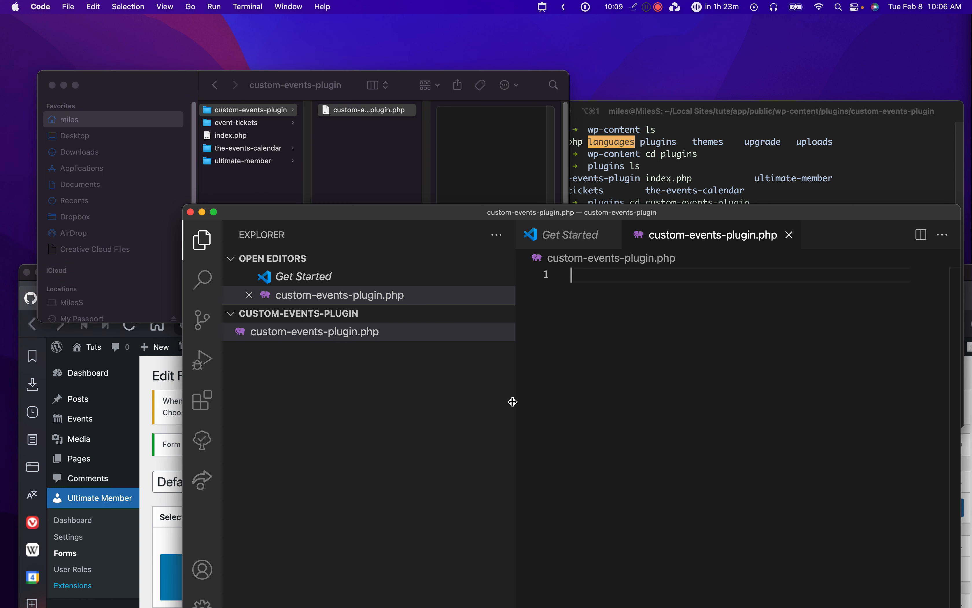
{"action": "key", "text": "super+space"}
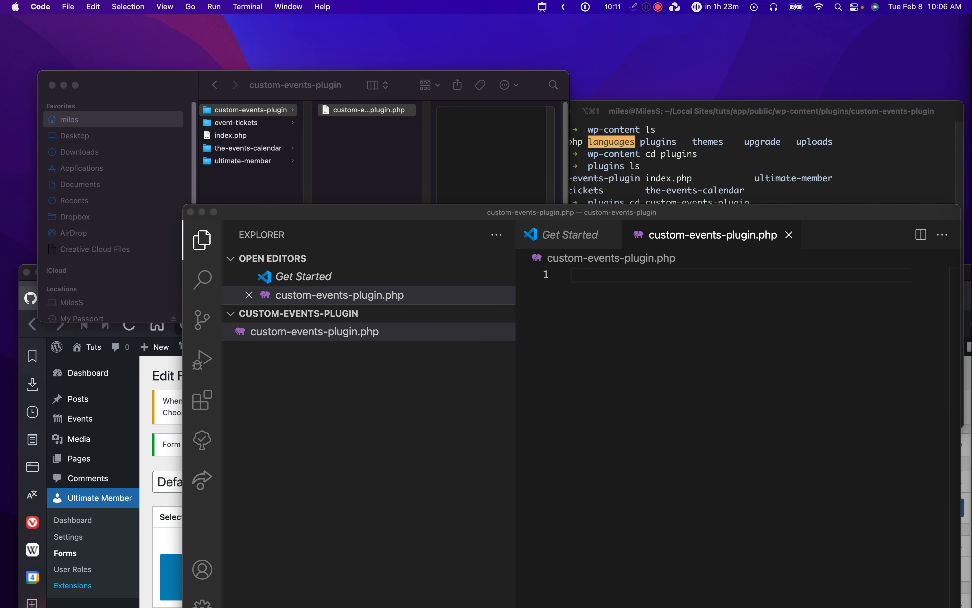
{"action": "left_click", "coordinate": [728, 403]}
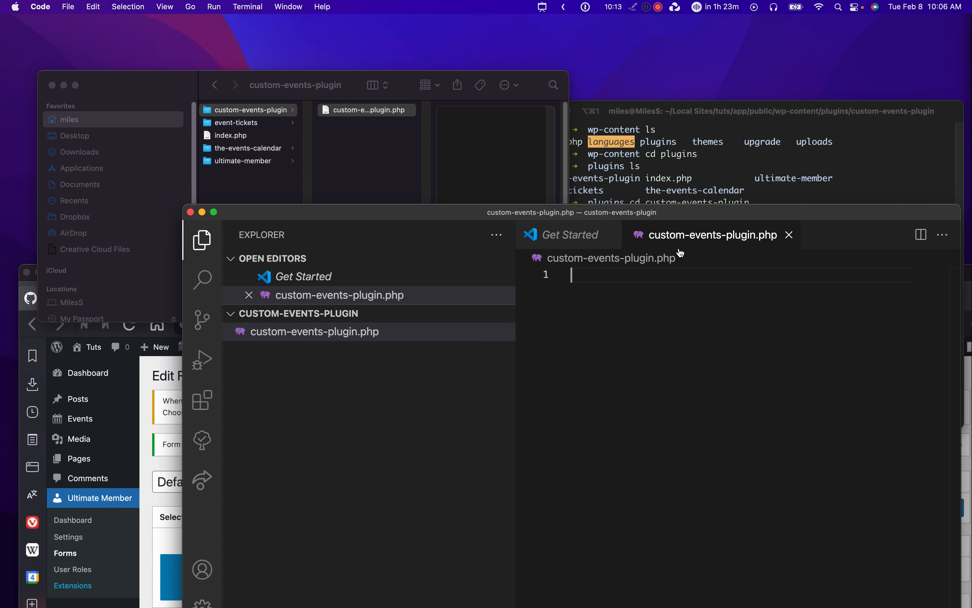
{"action": "left_click_drag", "start_coordinate": [694, 220], "coordinate": [659, 182]}
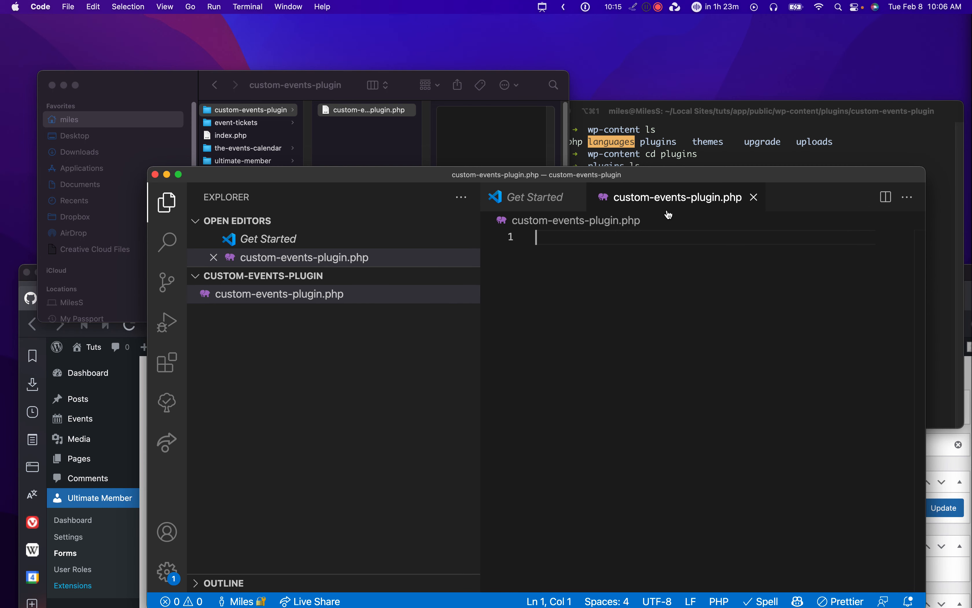
Add the <?php opening tag followed by a multi-line /** */ comment block in custom-events-plugin.php
{"action": "type", "text": "<?php"}
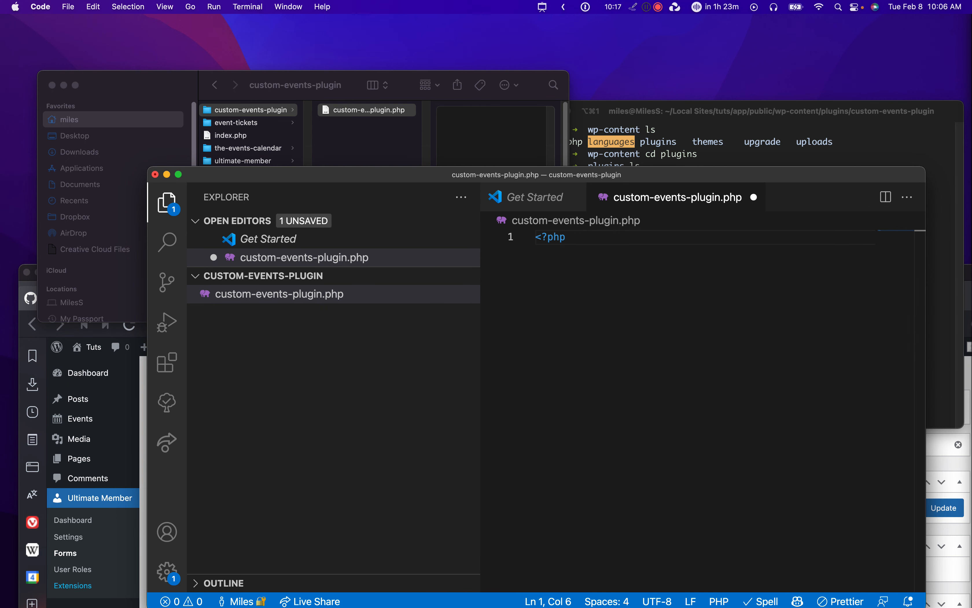
{"action": "key", "text": "Return"}
{"action": "type", "text": "/** */"}
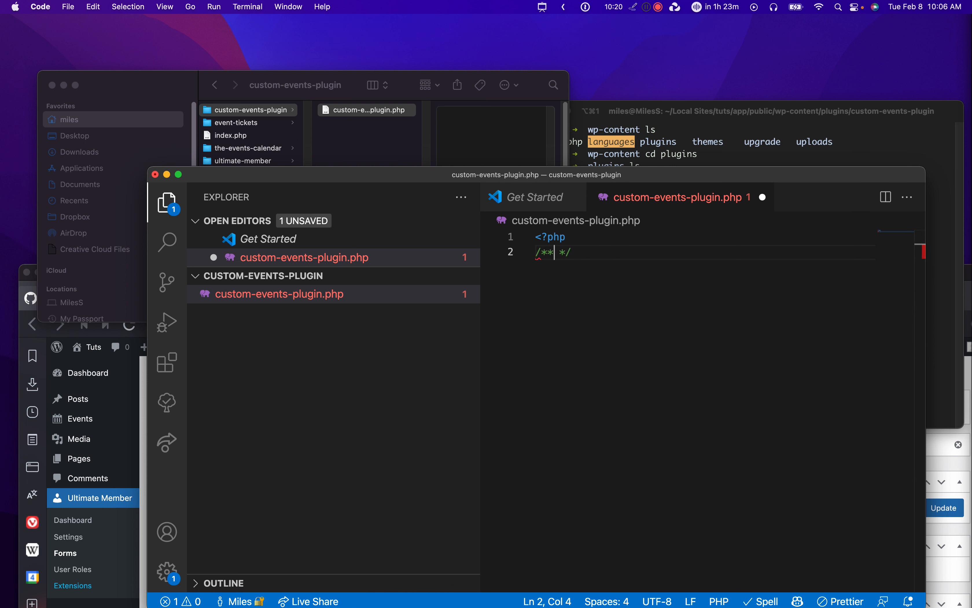
{"action": "key", "text": "Return"}
{"action": "key", "text": "Up"}
{"action": "key", "text": "Left"}
{"action": "key", "text": "Left"}
{"action": "key", "text": "Right"}
{"action": "key", "text": "Right"}
{"action": "key", "text": "Down"}
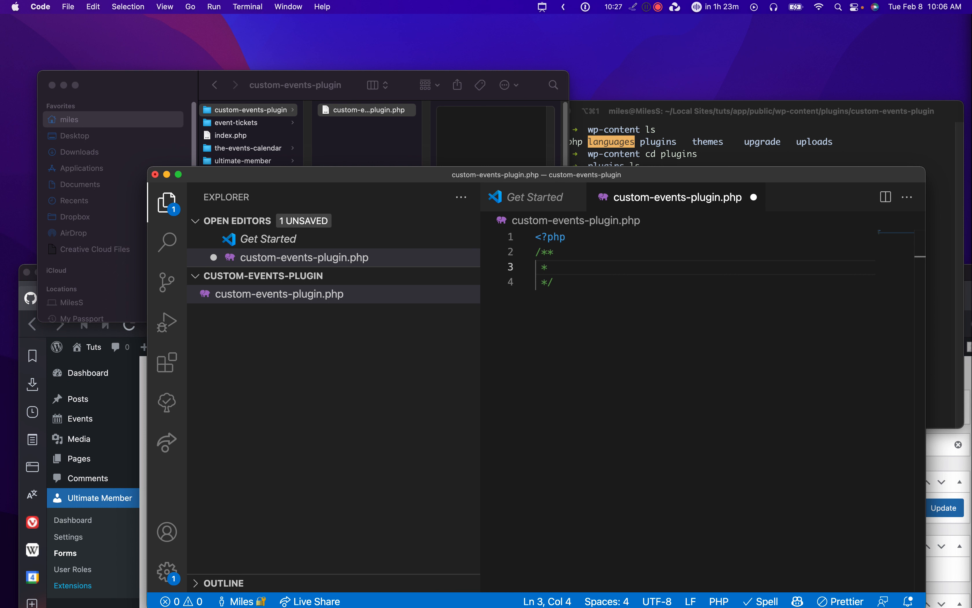
Add the header line "Plugin Name: Custom Events Plugin" to the comment block
{"action": "type", "text": "Plugin"}
{"action": "key", "text": "BackSpace"}
{"action": "key", "text": "BackSpace"}
{"action": "key", "text": "BackSpace"}
{"action": "key", "text": "BackSpace"}
{"action": "key", "text": "BackSpace"}
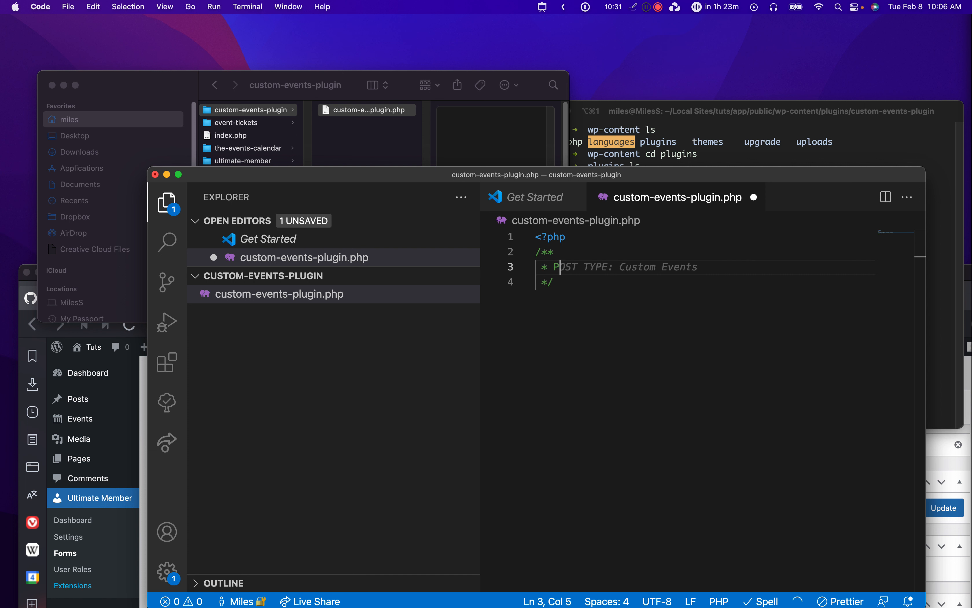
{"action": "key", "text": "Tab"}
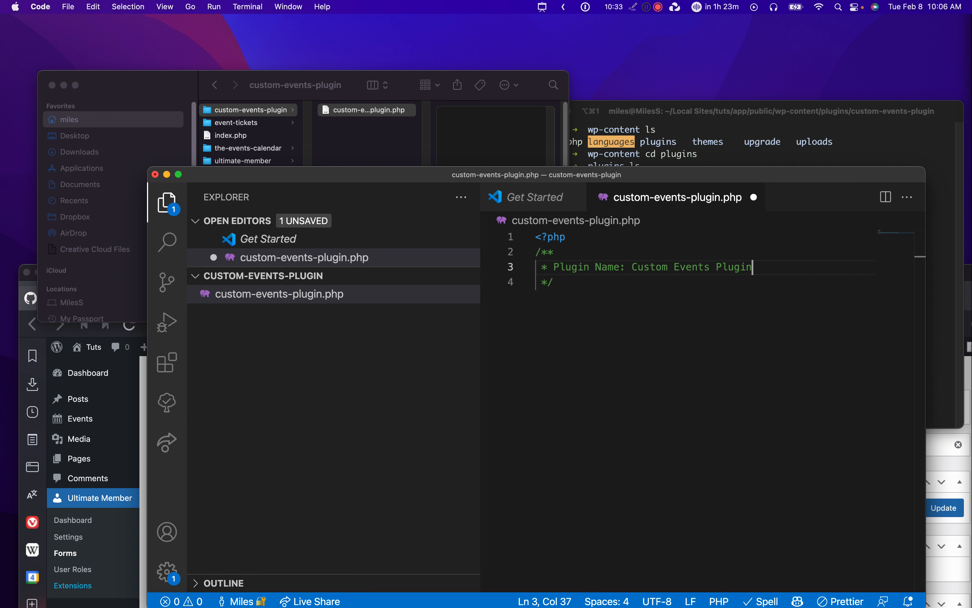
Add the header line "Description: This plugin overrides the Events Calendar Defaults" below the plugin name and save the file
{"action": "key", "text": "Return"}
{"action": "type", "text": "Descripotion"}
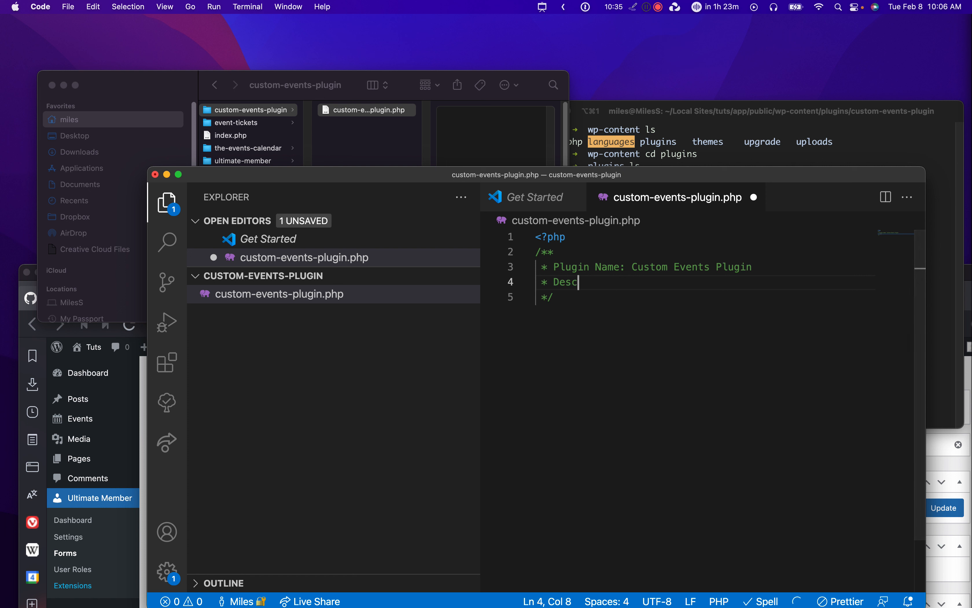
{"action": "key", "text": "BackSpace"}
{"action": "key", "text": "BackSpace"}
{"action": "key", "text": "BackSpace"}
{"action": "key", "text": "BackSpace"}
{"action": "key", "text": "BackSpace"}
{"action": "key", "text": "BackSpace"}
{"action": "key", "text": "BackSpace"}
{"action": "key", "text": "BackSpace"}
{"action": "key", "text": "BackSpace"}
{"action": "key", "text": "BackSpace"}
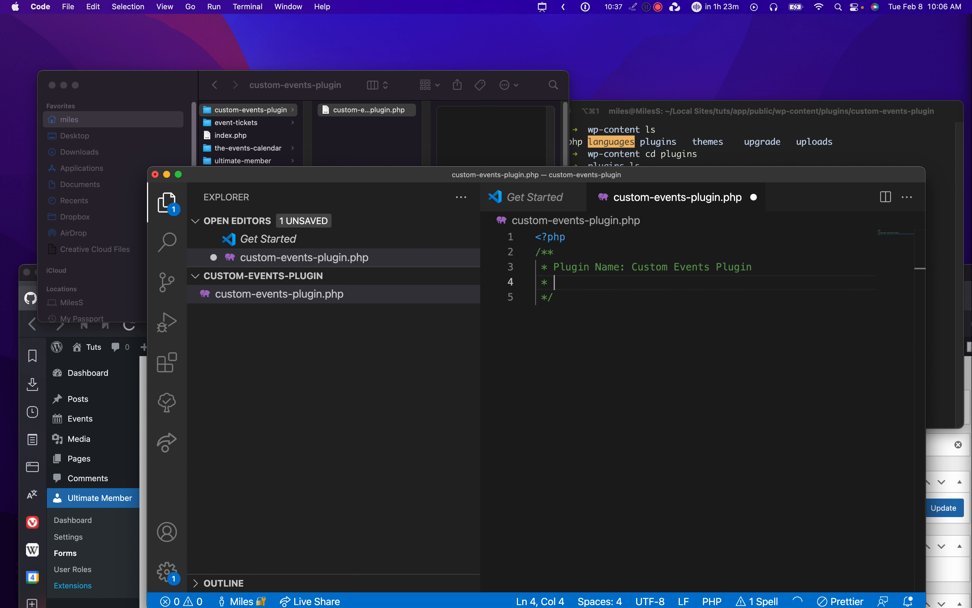
{"action": "type", "text": "scriptio"}
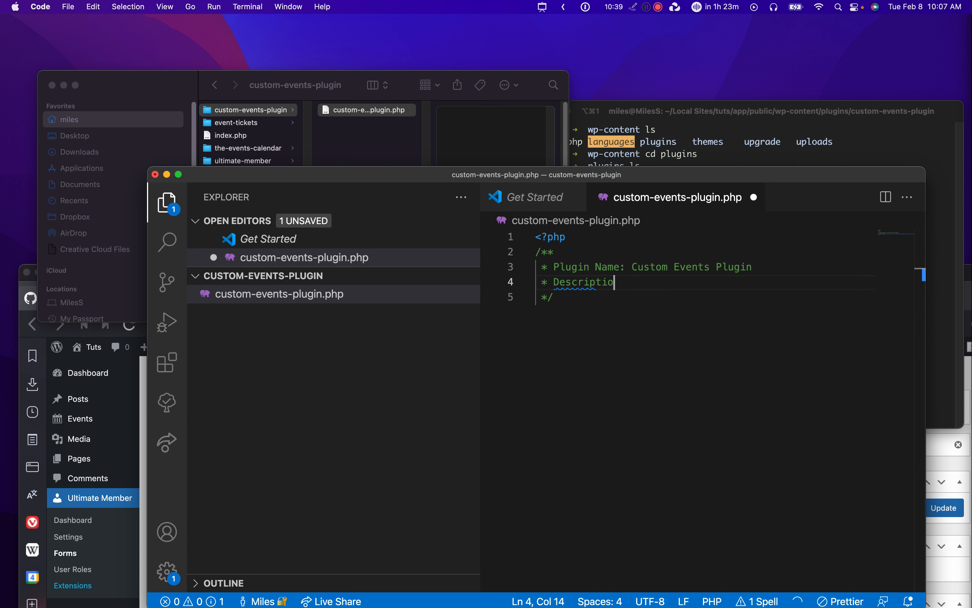
{"action": "type", "text": "n: This plugin a"}
{"action": "key", "text": "BackSpace"}
{"action": "type", "text": "overrides the Events Calk"}
{"action": "key", "text": "BackSpace"}
{"action": "key", "text": "BackSpace"}
{"action": "key", "text": "BackSpace"}
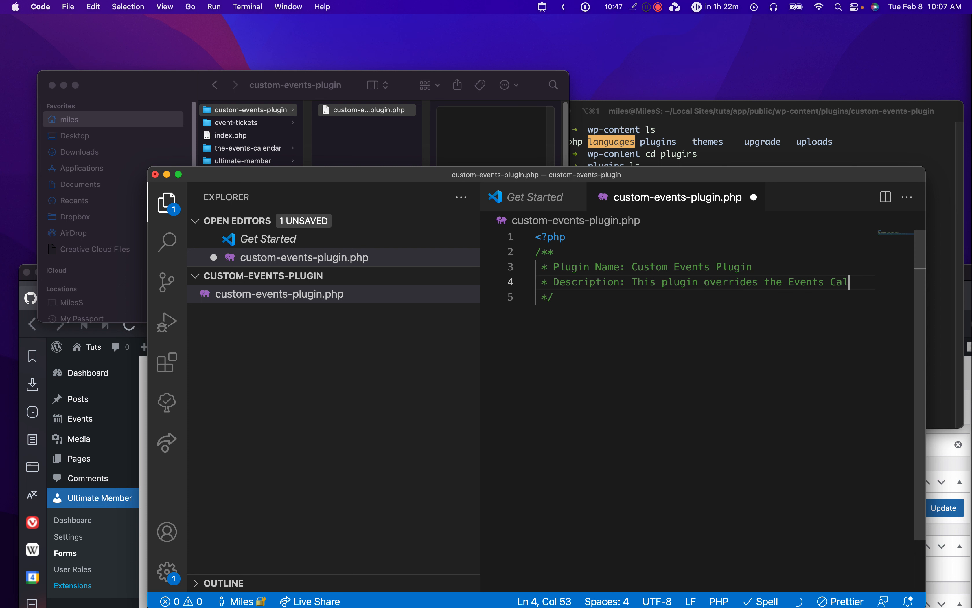
{"action": "type", "text": "alendar D"}
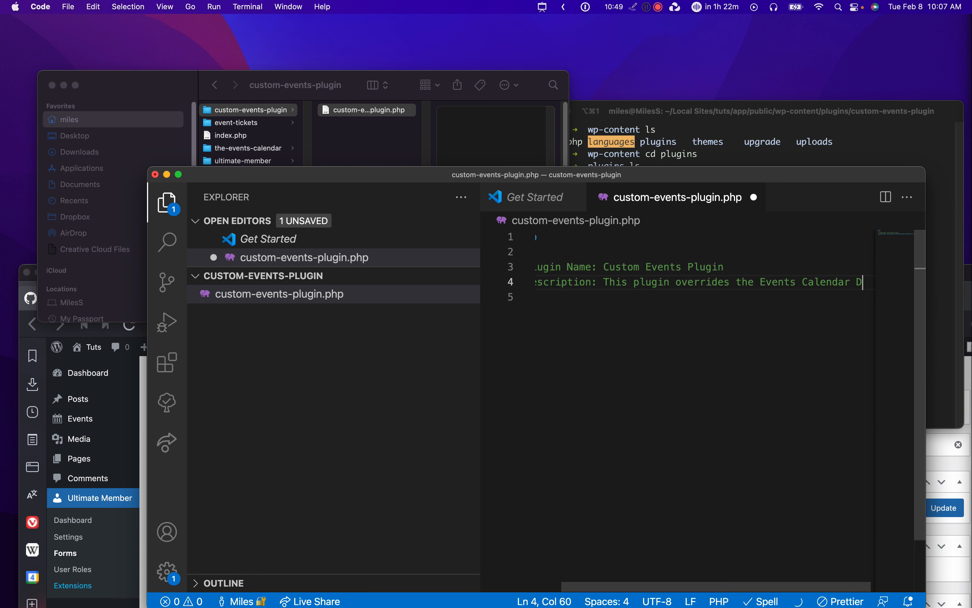
{"action": "type", "text": "efaults"}
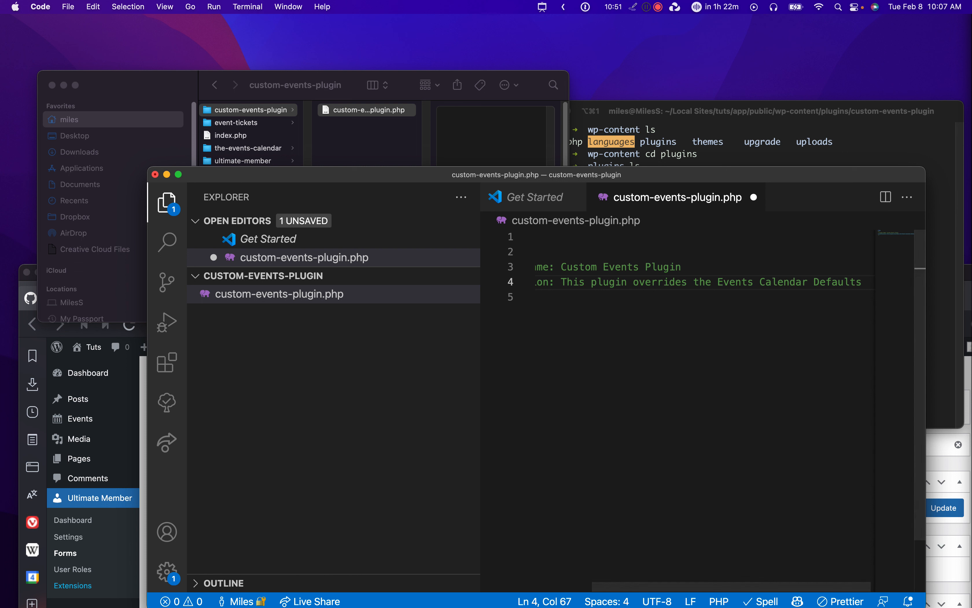
{"action": "key", "text": "super+s"}
Narrow the editor's file explorer, then switch to Vivaldi and open the WordPress list of installed plugins
{"action": "left_click_drag", "start_coordinate": [482, 249], "coordinate": [341, 247]}
{"action": "left_click_drag", "start_coordinate": [434, 176], "coordinate": [427, 80]}
{"action": "left_click", "coordinate": [320, 536]}
{"action": "left_click_drag", "start_coordinate": [322, 274], "coordinate": [324, 75]}
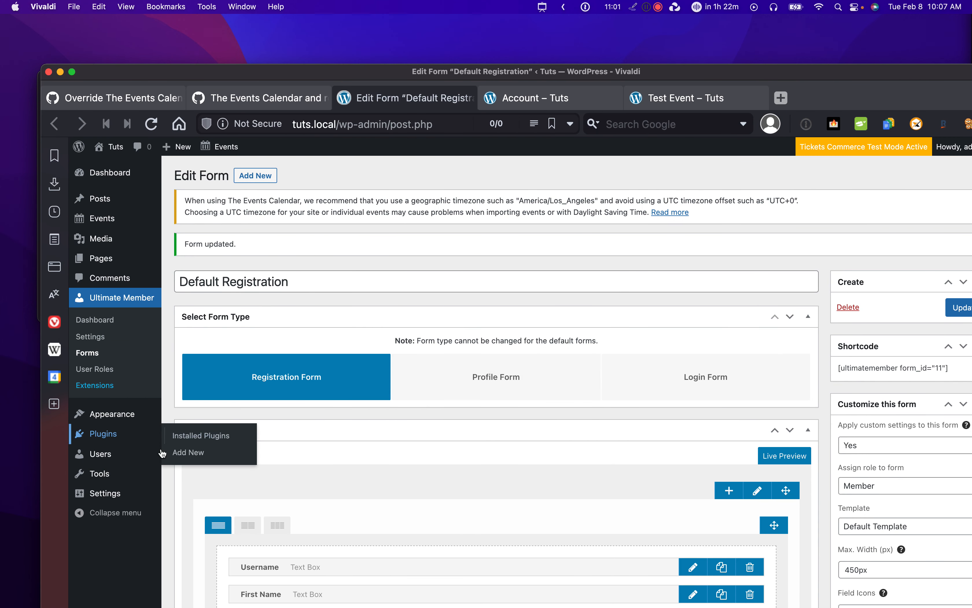
{"action": "left_click", "coordinate": [206, 436]}
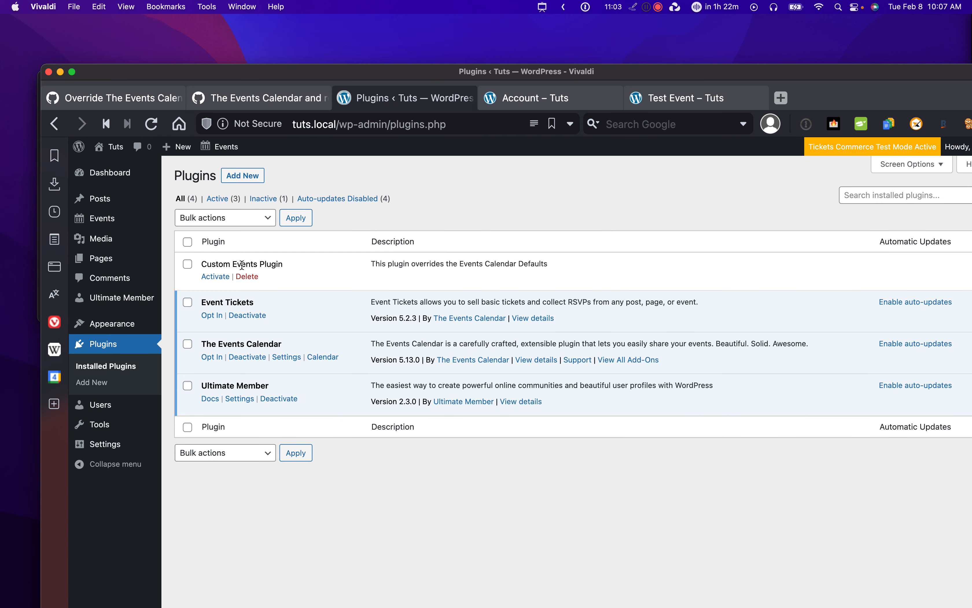
Check the Custom Events Plugin's name and description in the list and activate the plugin
{"action": "triple_click", "coordinate": [236, 262]}
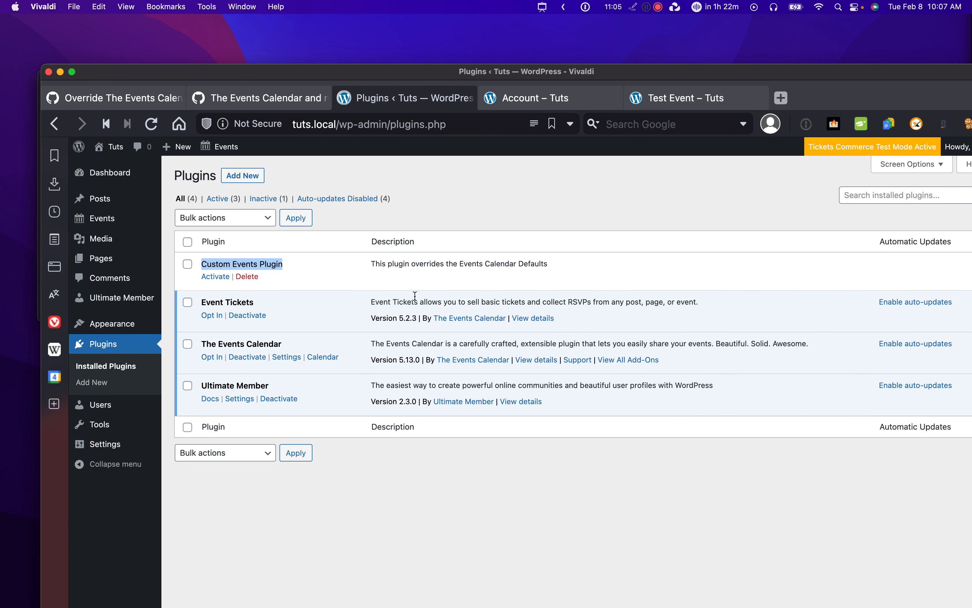
{"action": "triple_click", "coordinate": [421, 267]}
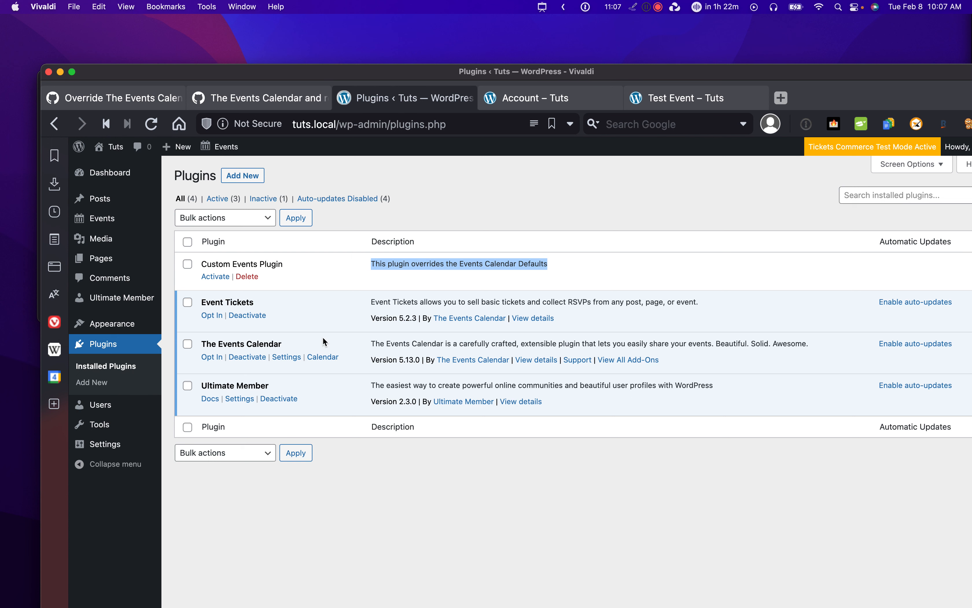
{"action": "left_click", "coordinate": [225, 277]}
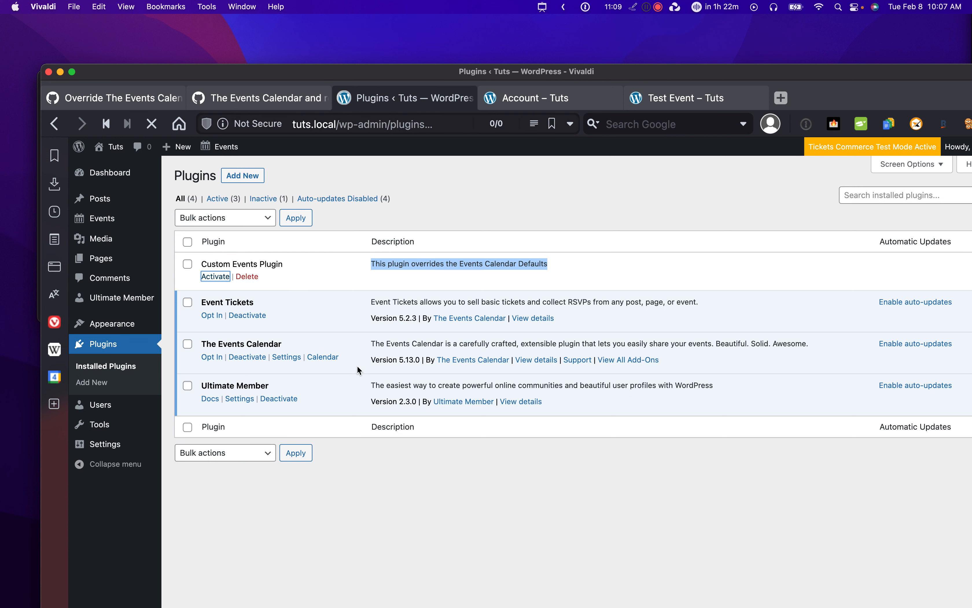
Move the browser window lower on the desktop and switch to custom-events-plugin.php in Visual Studio Code
{"action": "left_click_drag", "start_coordinate": [529, 72], "coordinate": [486, 235]}
{"action": "left_click", "coordinate": [568, 171]}
{"action": "left_click", "coordinate": [446, 274]}
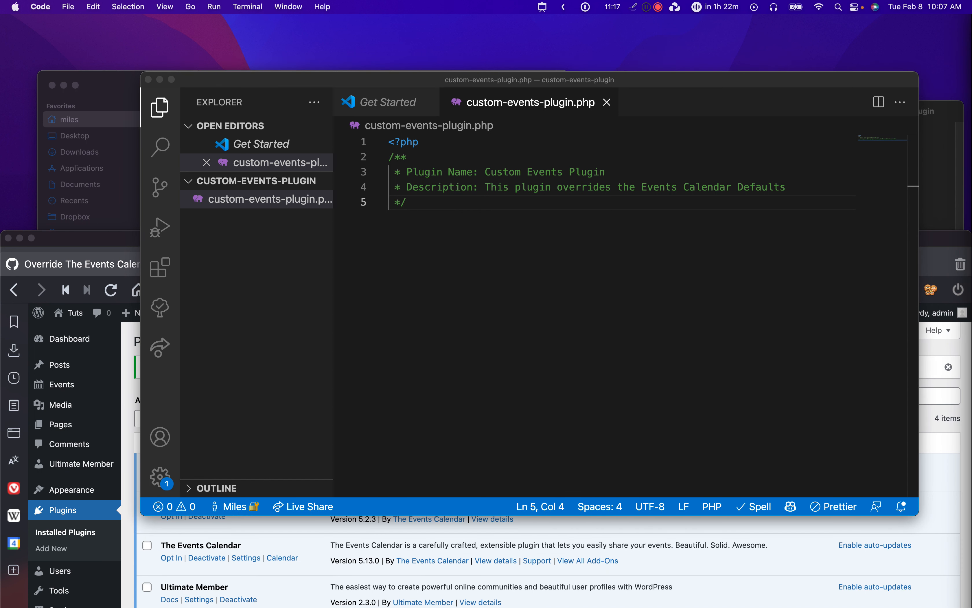
{"action": "left_click", "coordinate": [662, 319]}
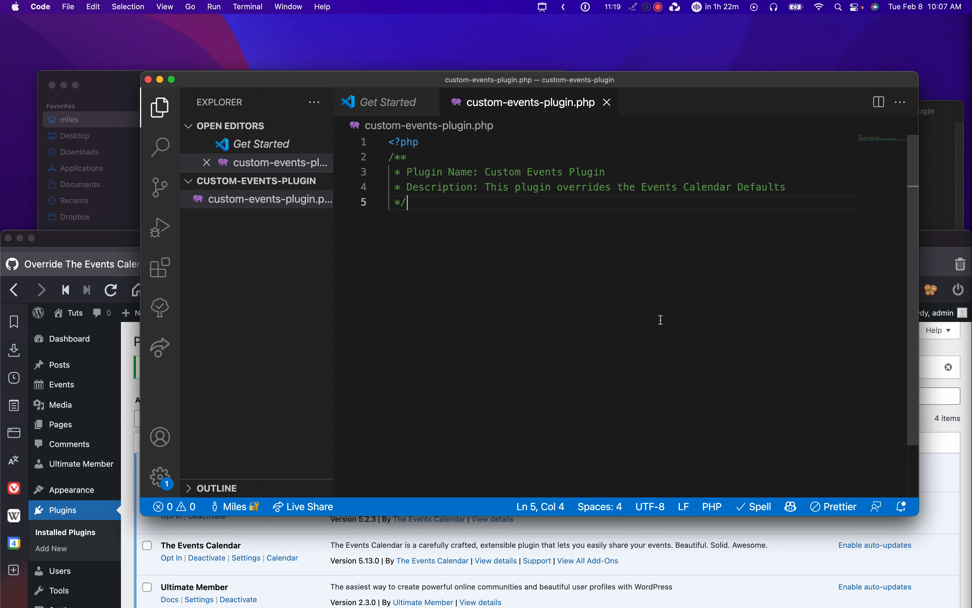
Below the plugin header comment, leave a blank line and add the condition "if ( !defined( 'WPINC') )"
{"action": "key", "text": "Return"}
{"action": "key", "text": "Return"}
{"action": "type", "text": "if ( !"}
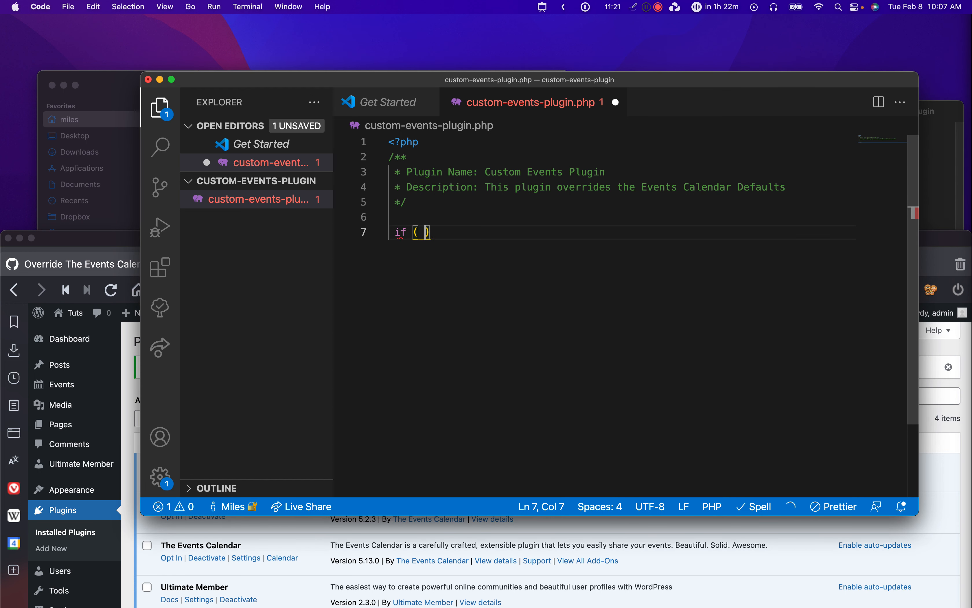
{"action": "type", "text": "defin"}
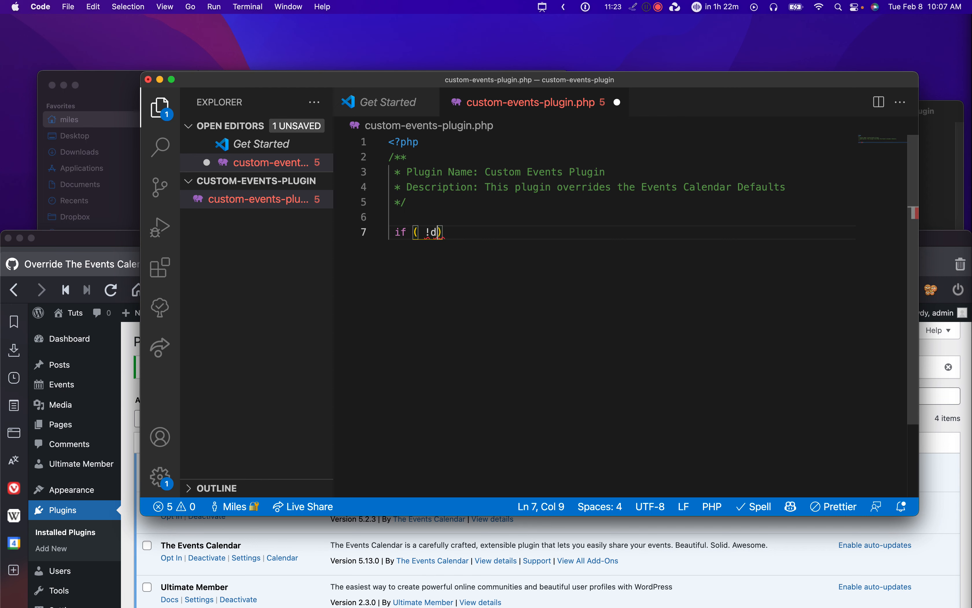
{"action": "type", "text": "ed('"}
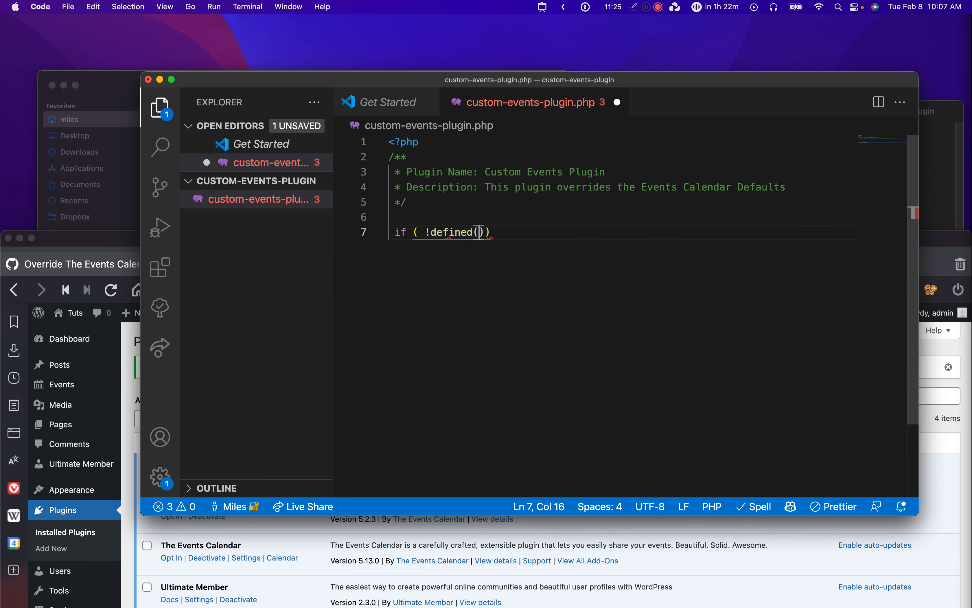
{"action": "key", "text": "BackSpace"}
{"action": "type", "text": "'"}
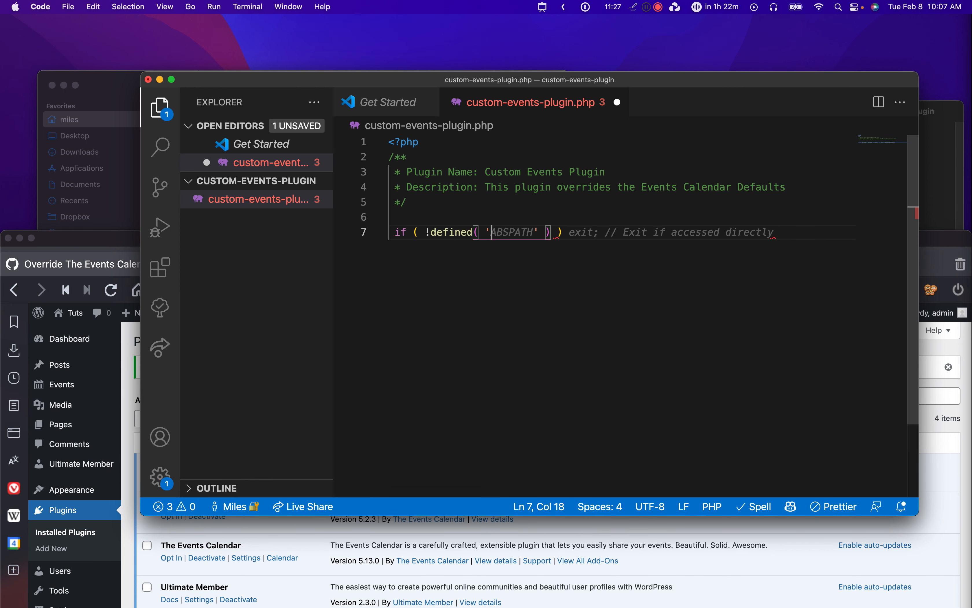
{"action": "type", "text": "WPINC'"}
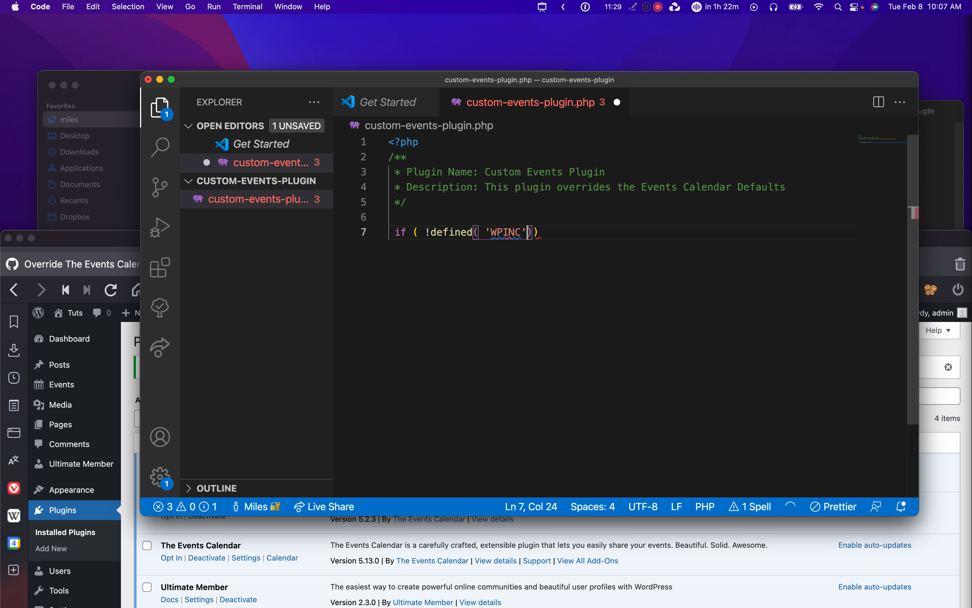
{"action": "key", "text": "BackSpace"}
{"action": "type", "text": ") ) }"}
Give the WPINC condition a braced body that calls "die();" and save the file
{"action": "key", "text": "BackSpace"}
{"action": "type", "text": "{"}
{"action": "key", "text": "Return"}
{"action": "type", "text": "die();"}
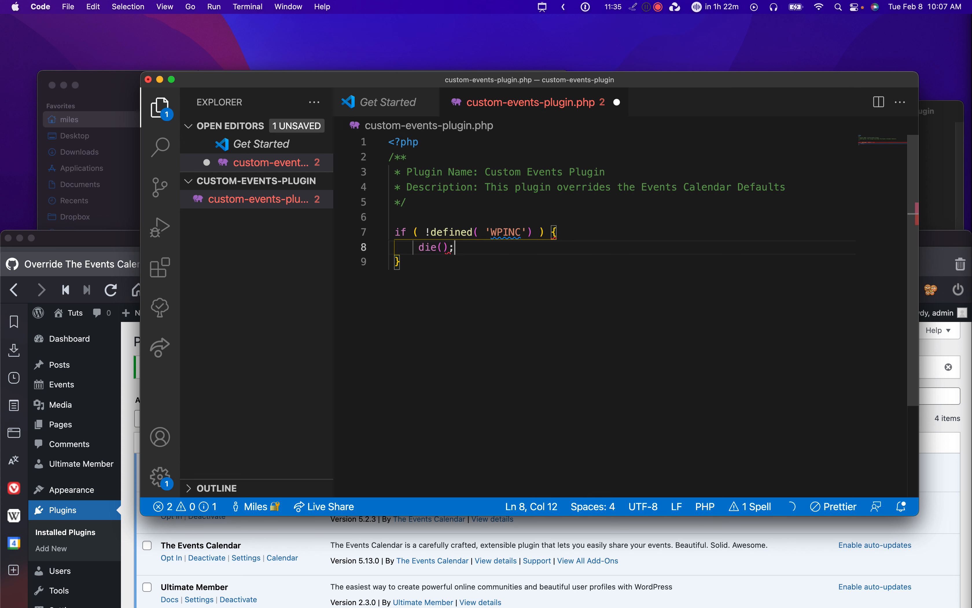
{"action": "key", "text": "super+s"}
Highlight the whole WPINC check block, including the blank line above it, to review it
{"action": "left_click", "coordinate": [513, 207]}
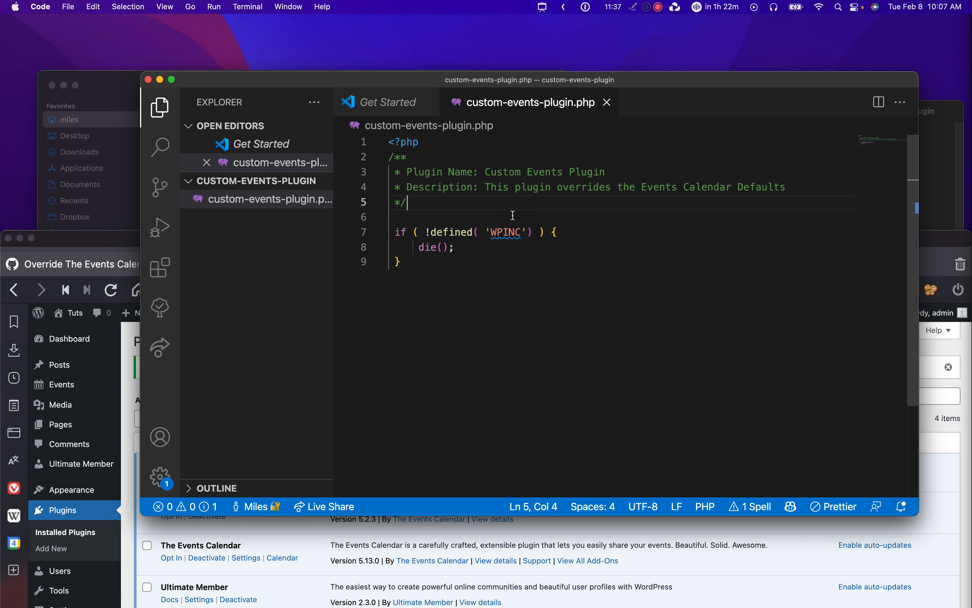
{"action": "triple_click", "coordinate": [507, 232]}
{"action": "left_click", "coordinate": [440, 309]}
{"action": "key", "text": "shift+Up"}
{"action": "key", "text": "shift+Up"}
{"action": "key", "text": "shift+Up"}
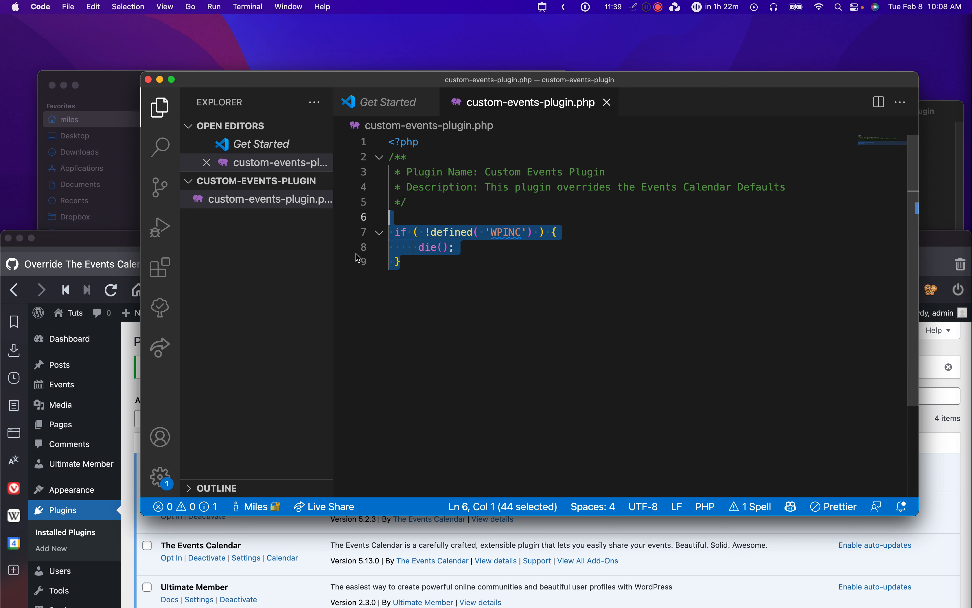